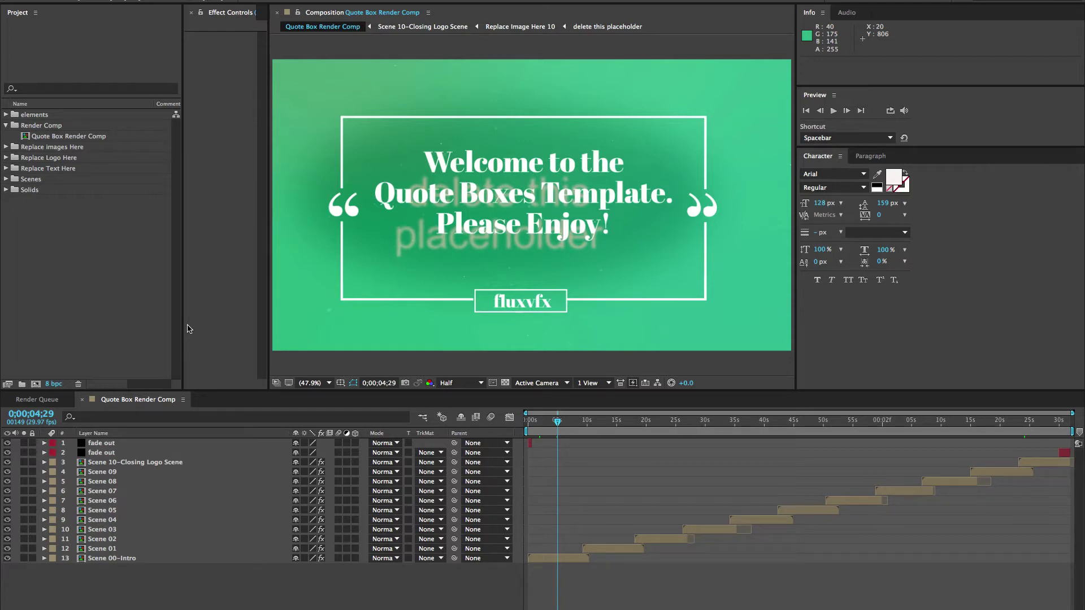
# - Browse the elements and Replace images Here folders in the Project panel, collapsing each afterwards
pyautogui.click(124, 396)
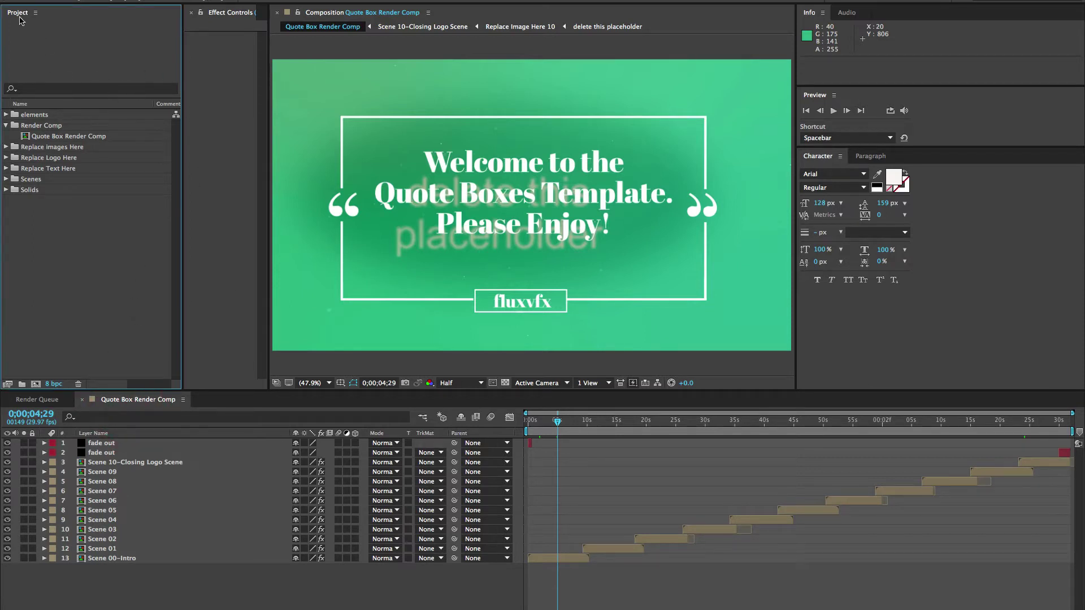
pyautogui.click(23, 116)
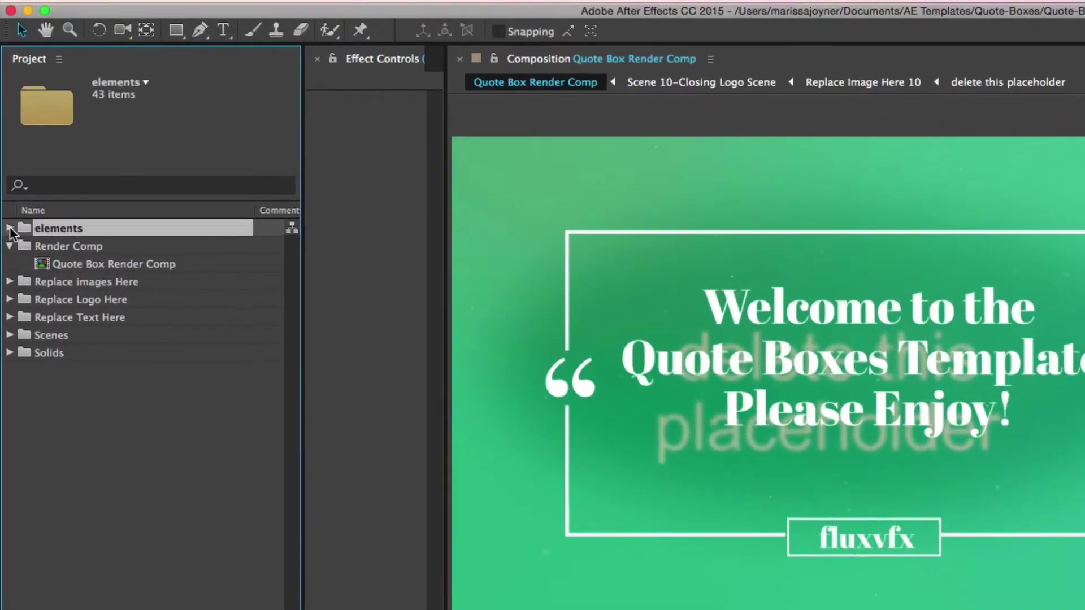
pyautogui.click(5, 117)
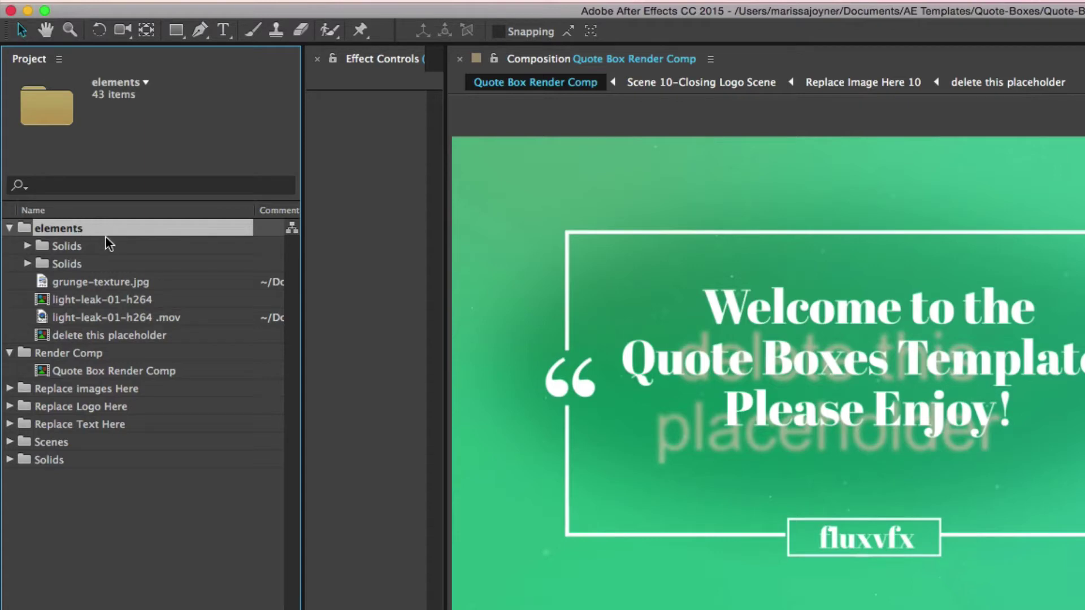
pyautogui.click(10, 227)
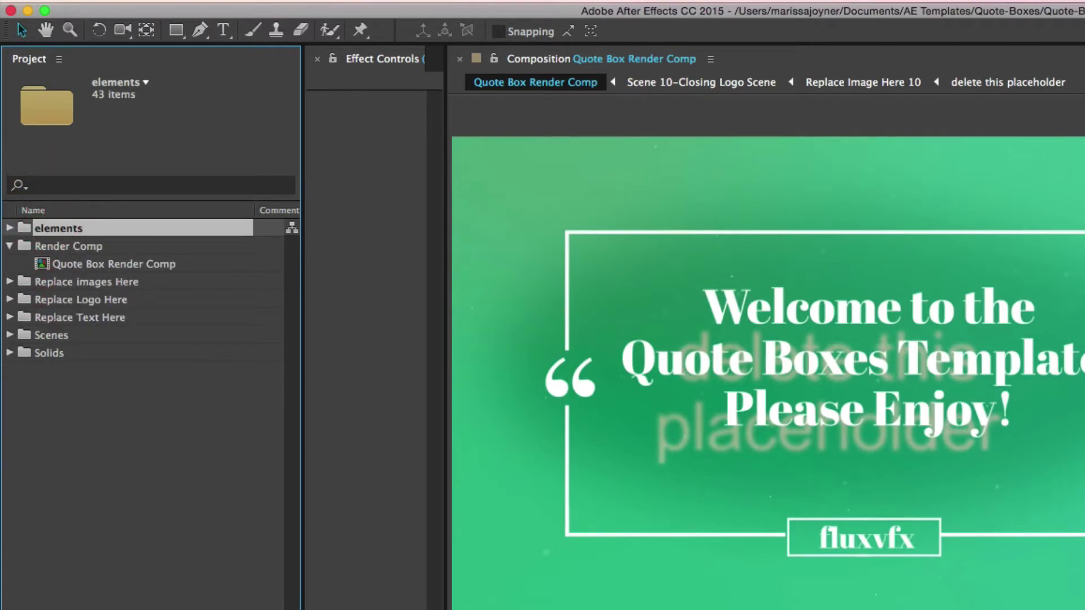
pyautogui.press('super+shift+a')
pyautogui.click(89, 283)
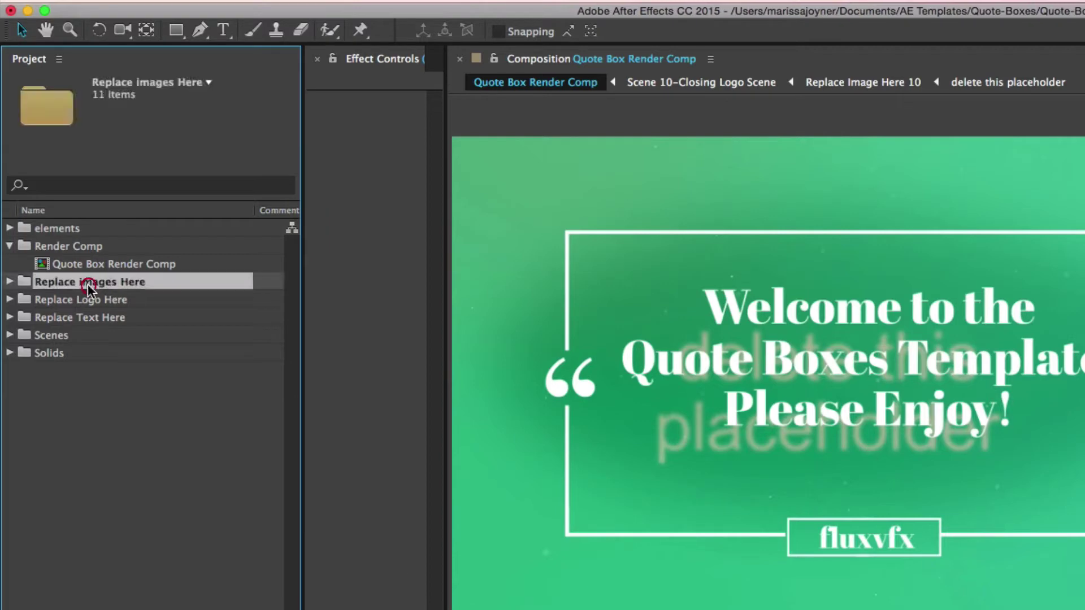
pyautogui.click(10, 281)
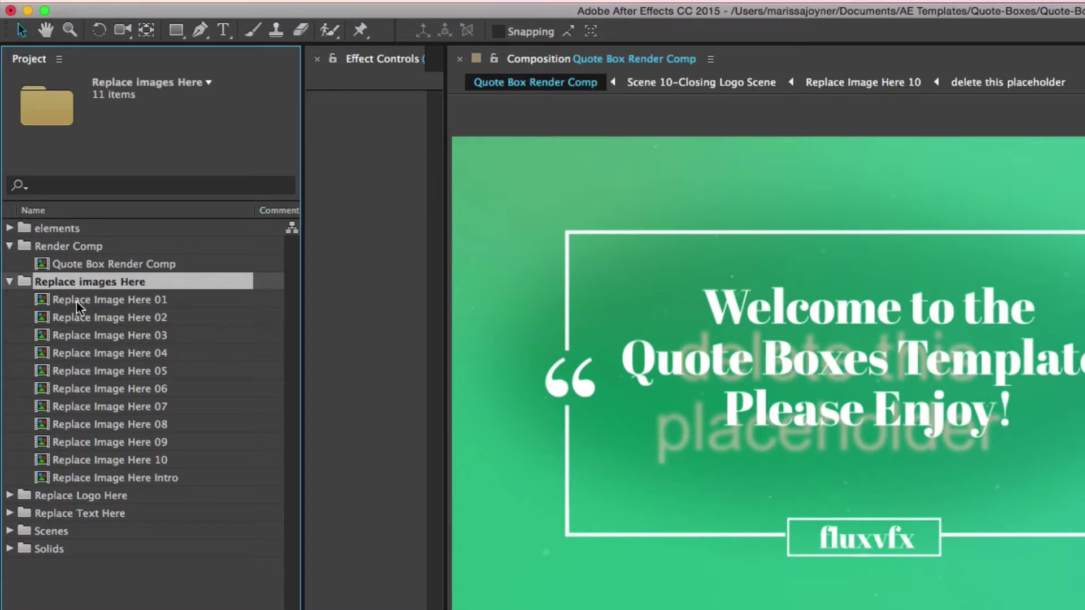
pyautogui.click(9, 282)
# - Expand Replace Logo Here and Replace Text Here, selecting the Replace Box Quote 01 comp
pyautogui.click(17, 300)
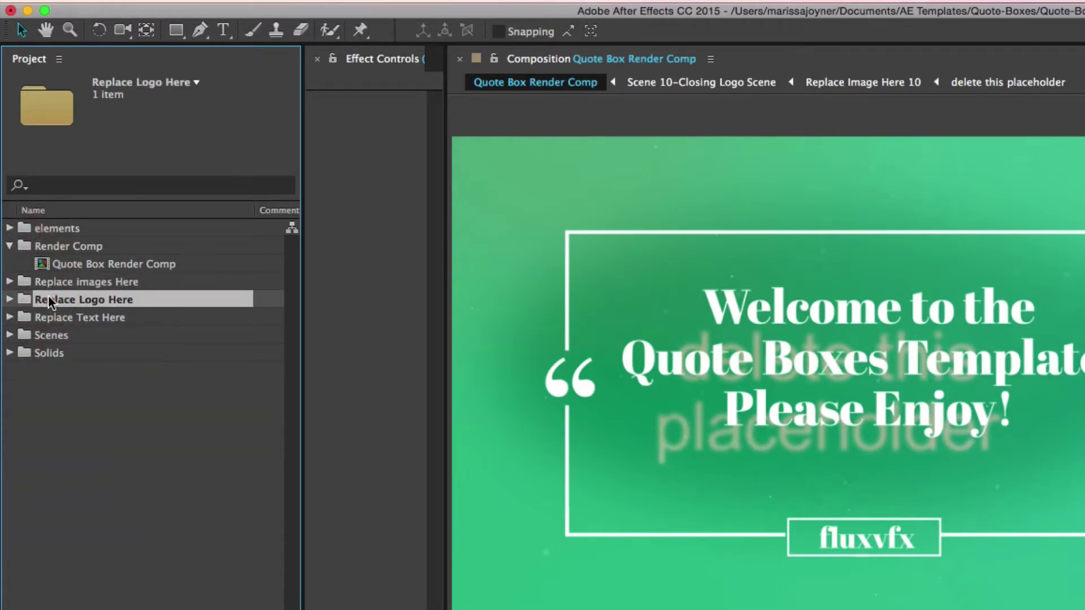
pyautogui.click(10, 299)
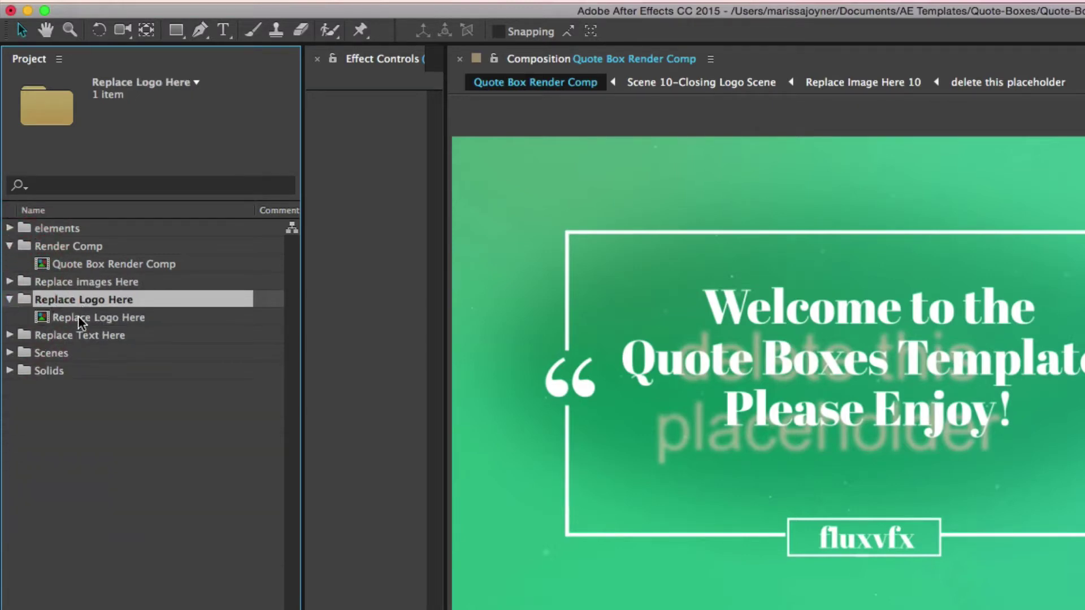
pyautogui.click(9, 335)
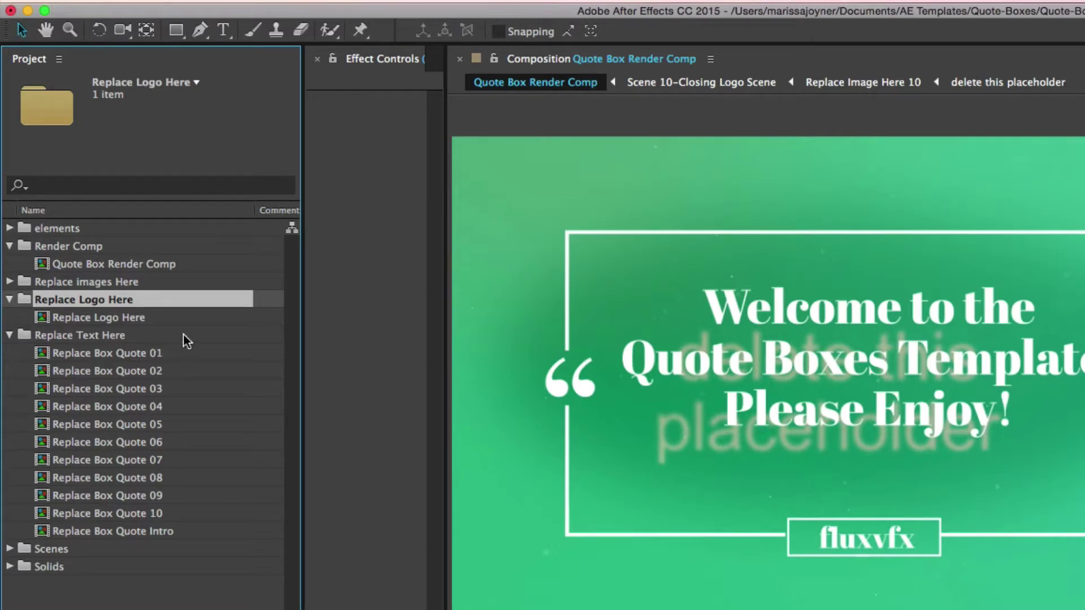
pyautogui.click(114, 353)
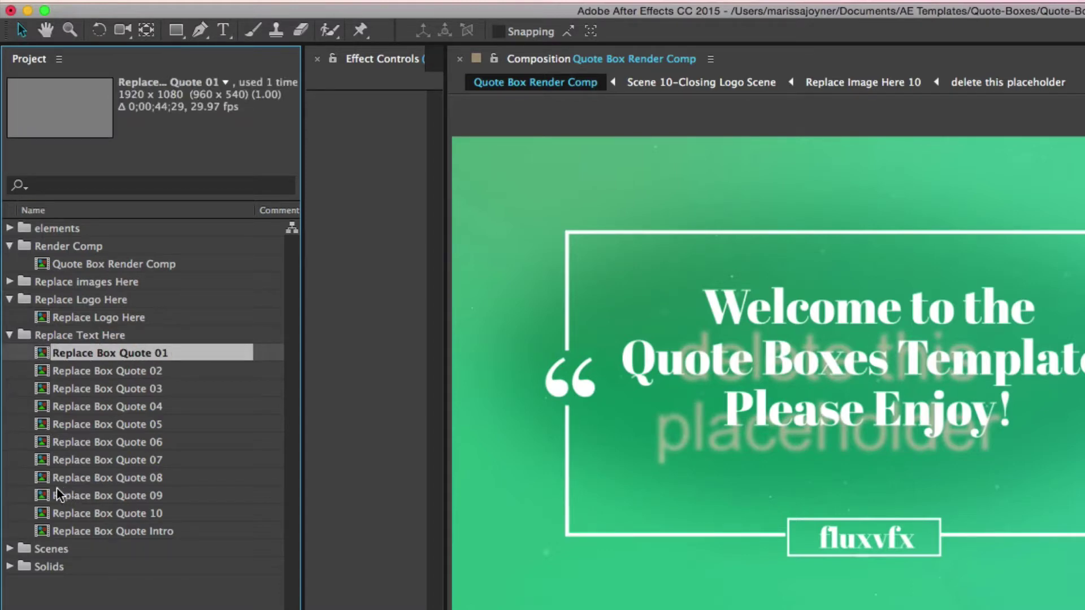
# - Collapse Replace Text Here and expand Scenes to list Scene 00-Intro through Scene 10-Closing Logo Scene
pyautogui.click(9, 335)
pyautogui.click(62, 354)
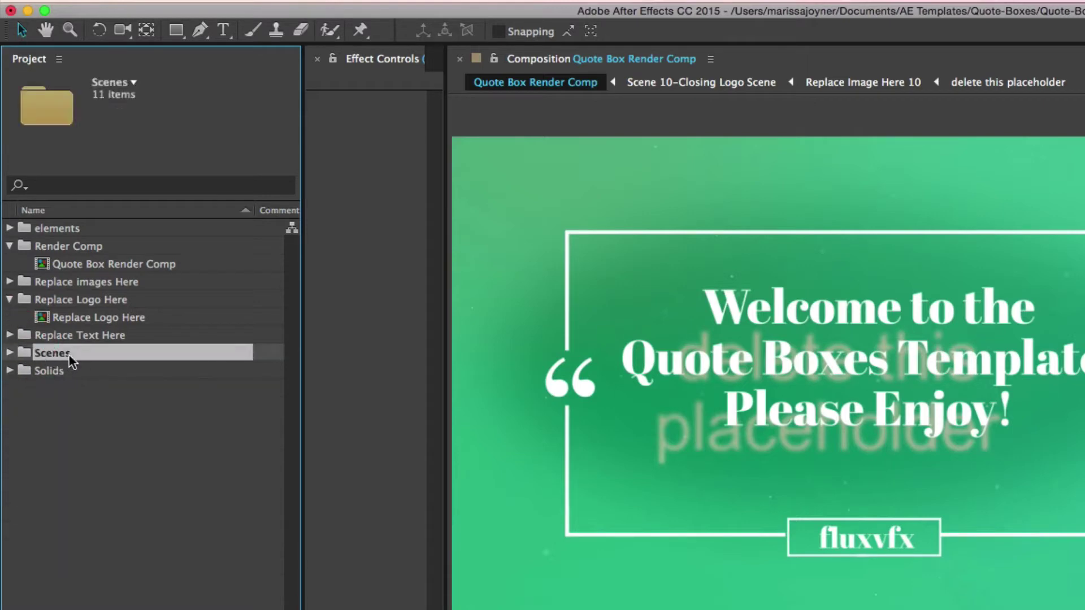
pyautogui.click(13, 352)
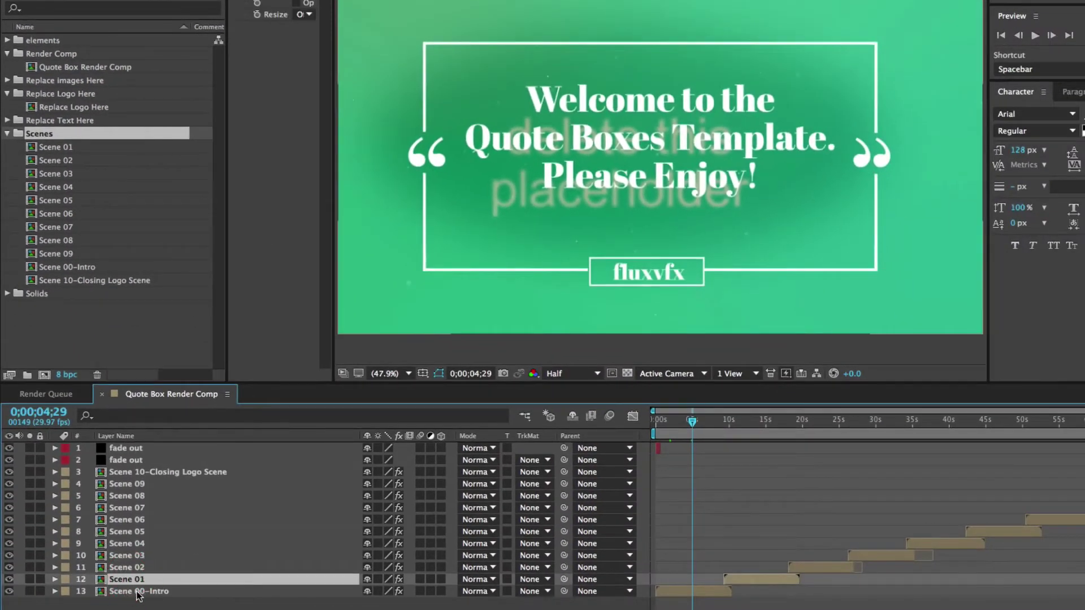
# - Collapse the Scenes folder and select the Scene 00-Intro layer in the render comp timeline
pyautogui.click(142, 592)
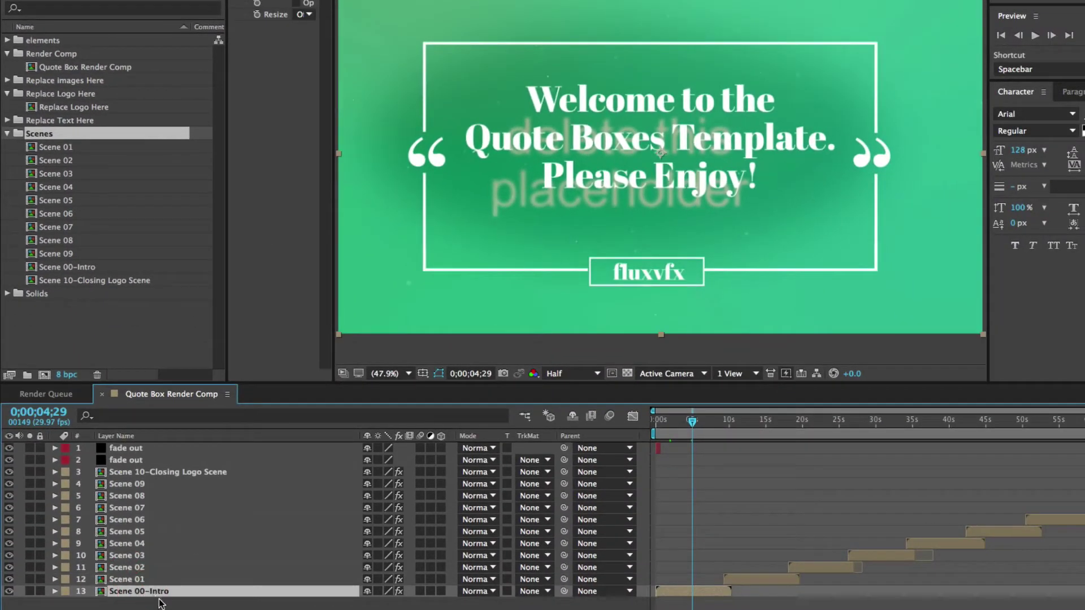
pyautogui.click(176, 473)
pyautogui.click(7, 133)
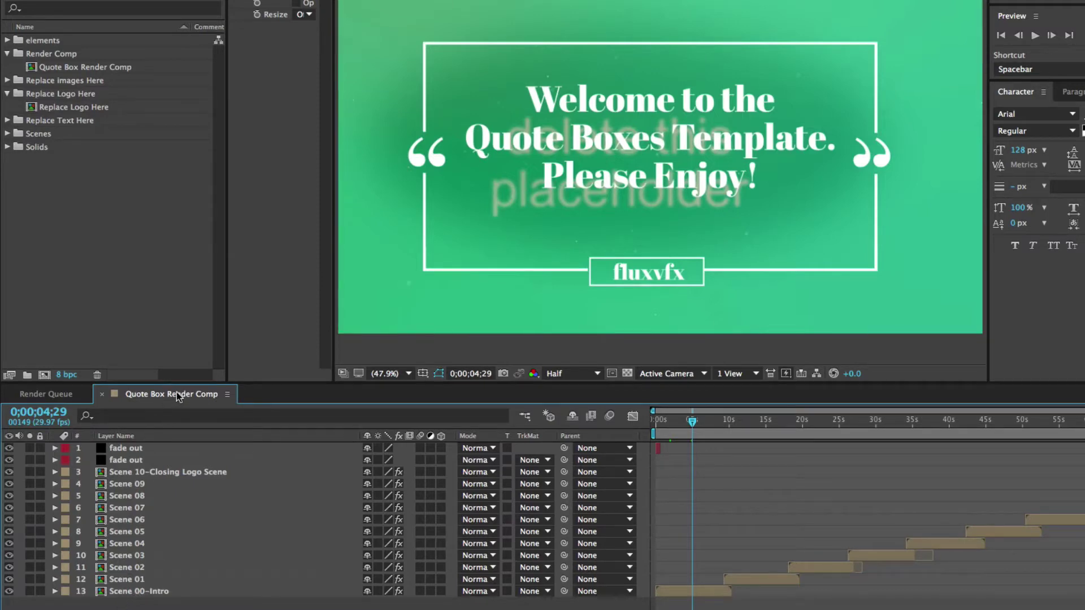
pyautogui.click(148, 594)
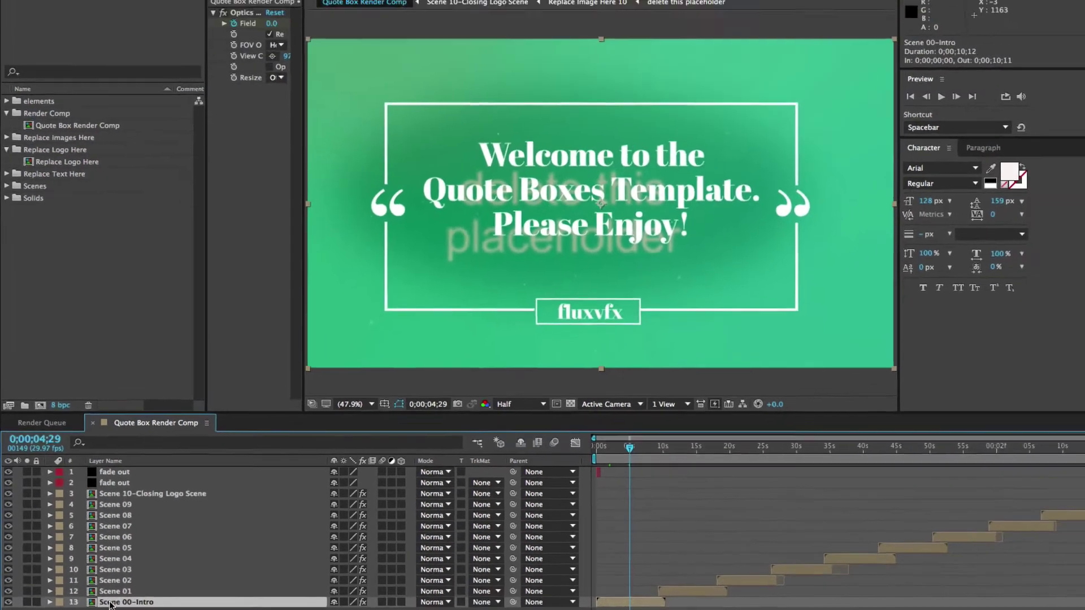
# - Open Scene 00-Intro and toggle Master Controls' Turn Particles On off and back on
pyautogui.doubleClick(136, 593)
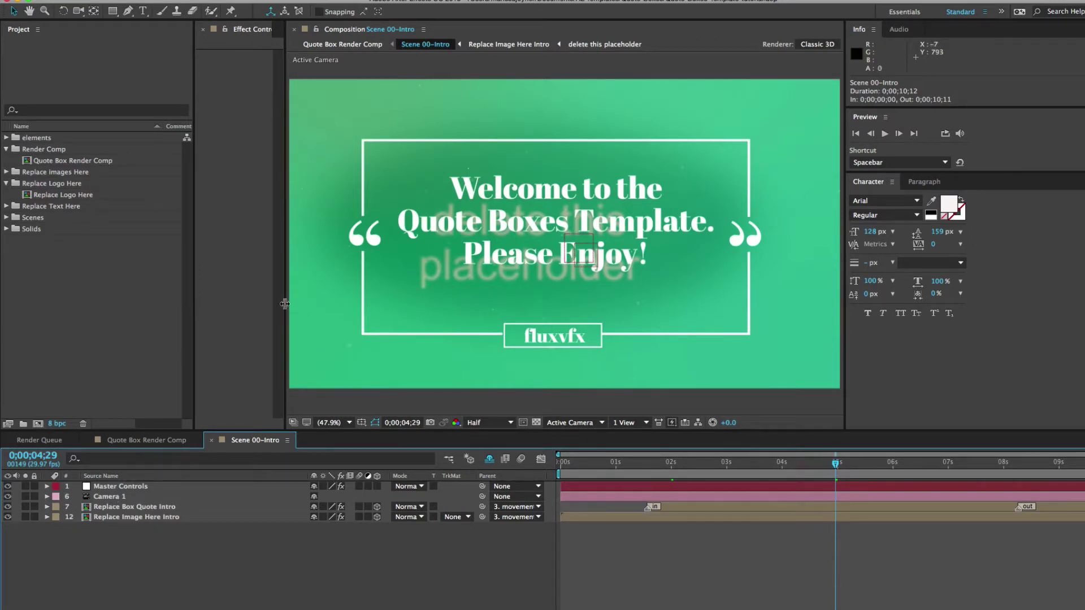
pyautogui.moveTo(284, 305); pyautogui.dragTo(368, 339)
pyautogui.click(136, 486)
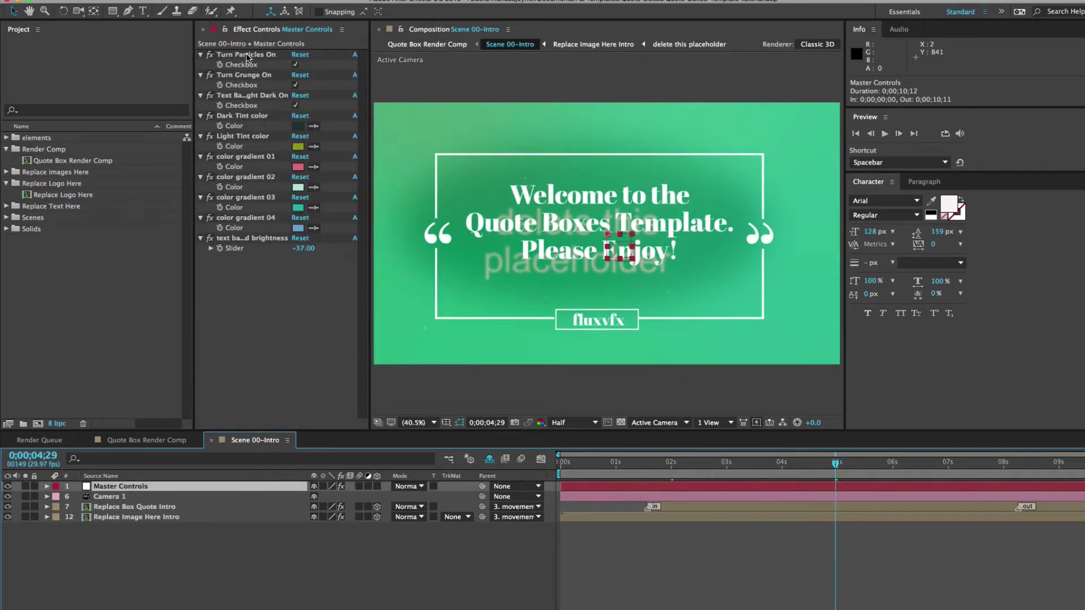
pyautogui.click(295, 65)
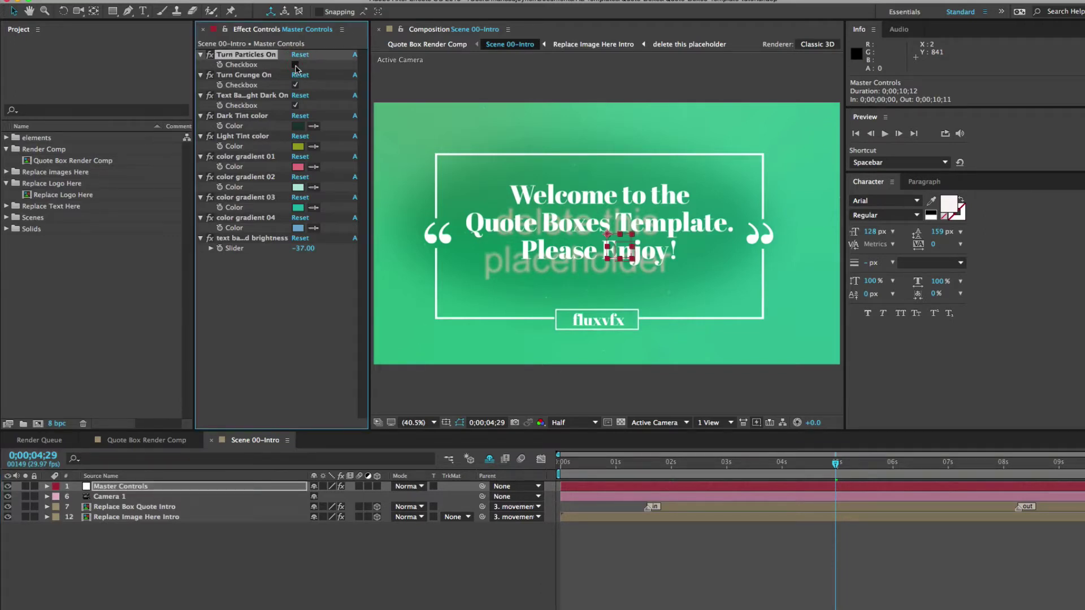
pyautogui.click(295, 65)
# - Widen Effect Controls and switch off Text Background Bright Dark On
pyautogui.moveTo(369, 108); pyautogui.dragTo(436, 107)
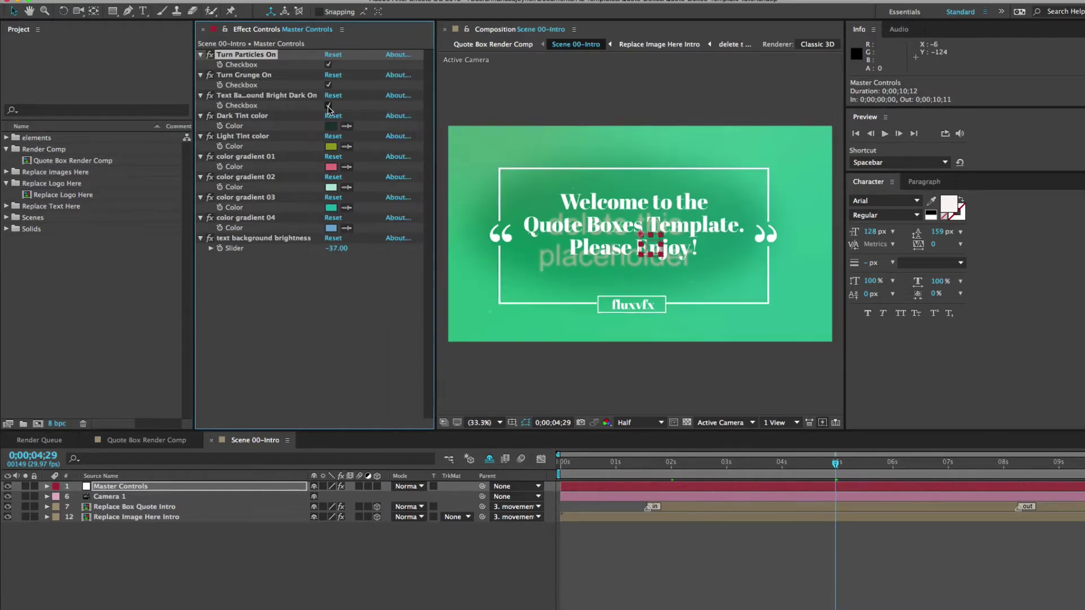
pyautogui.click(300, 96)
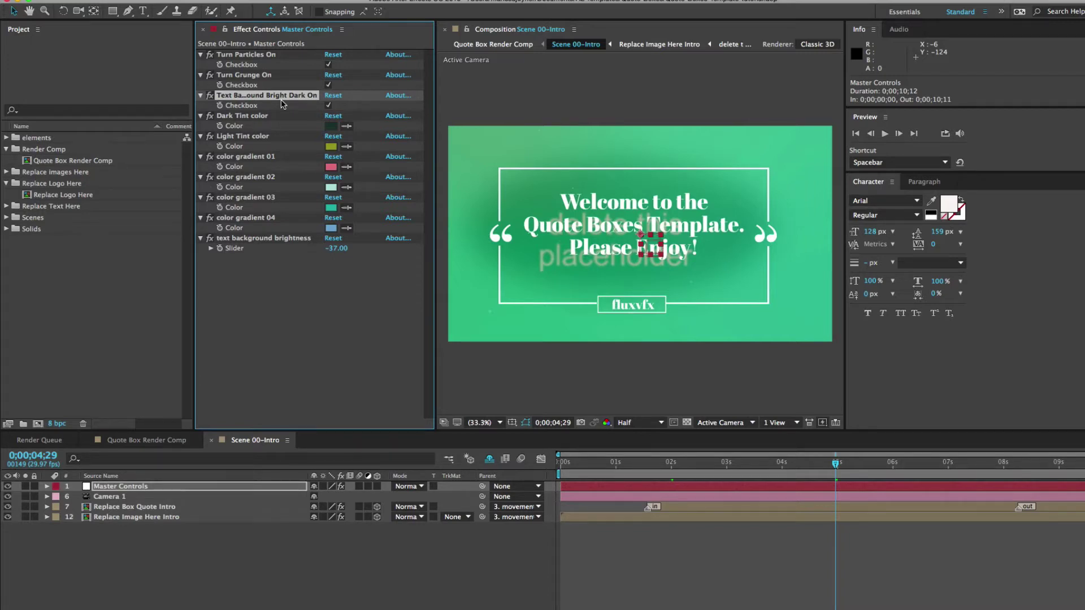
pyautogui.click(329, 107)
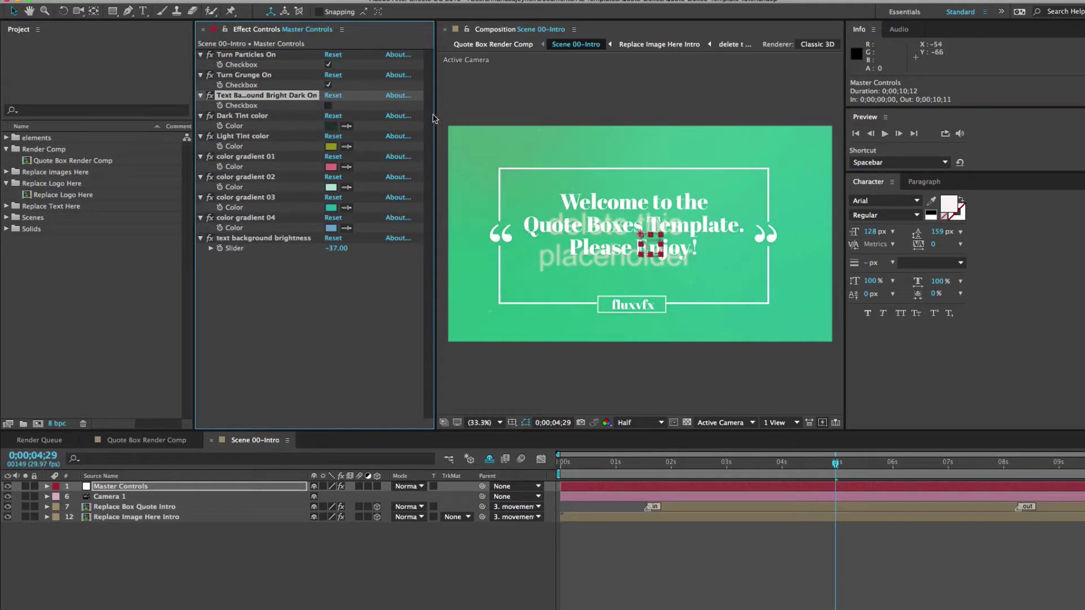
pyautogui.click(329, 106)
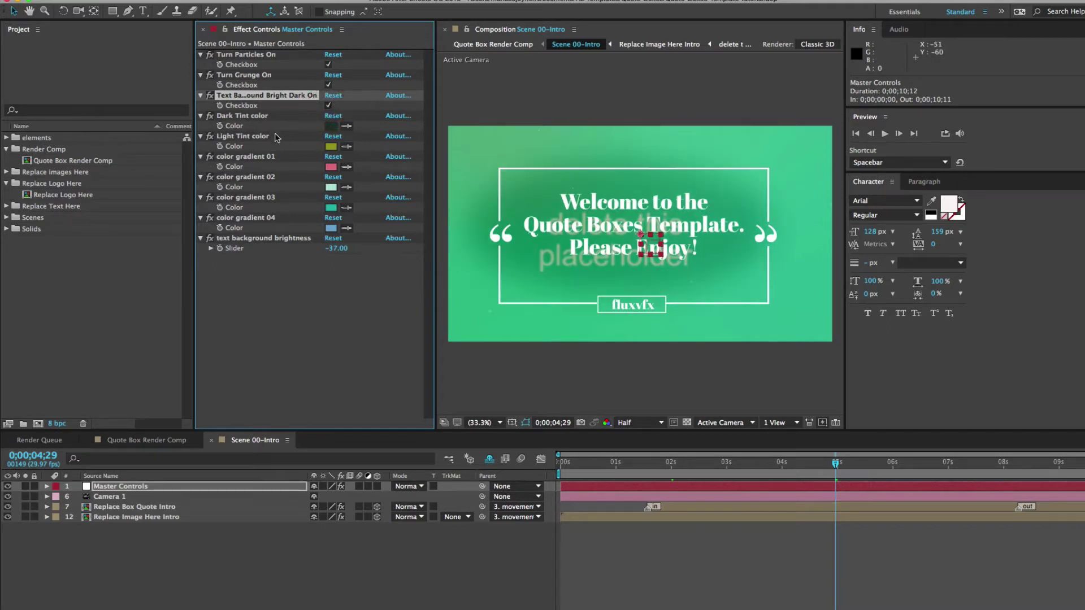
pyautogui.click(241, 117)
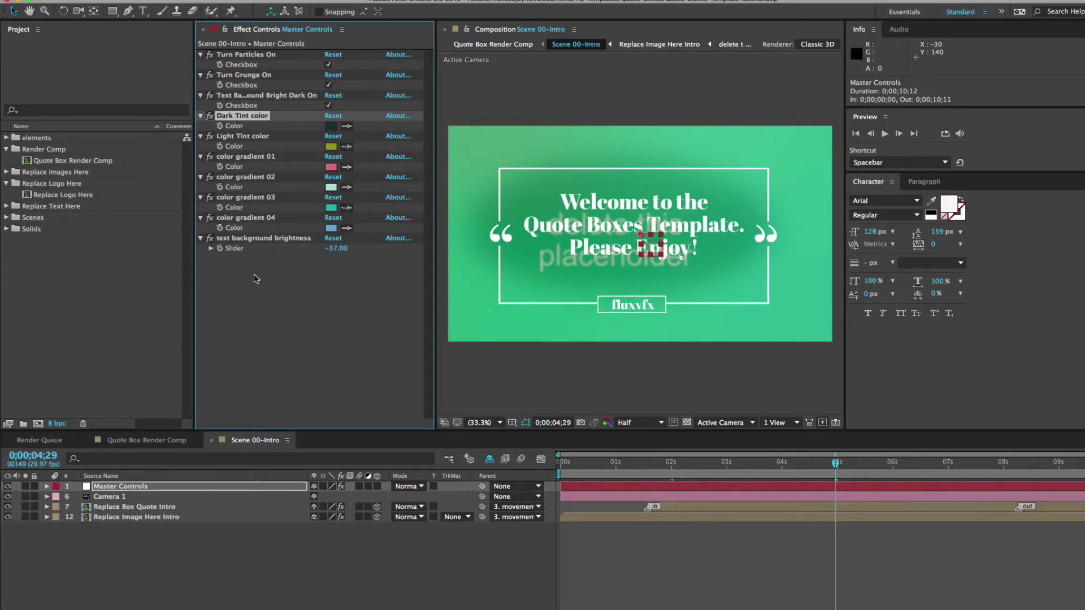
pyautogui.click(230, 239)
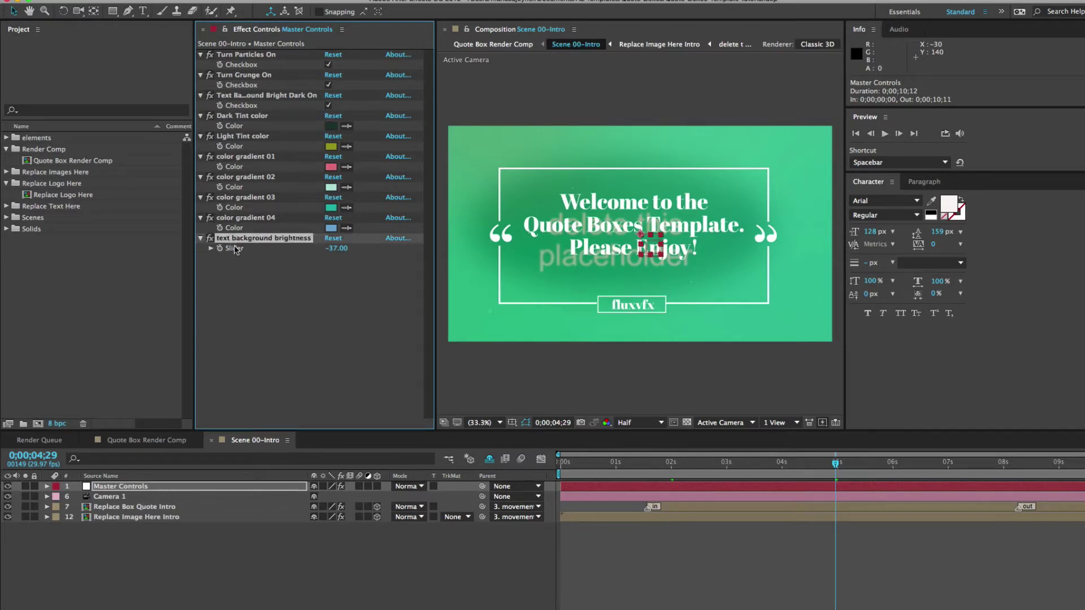
pyautogui.moveTo(337, 251)
pyautogui.mouseDown()
pyautogui.moveTo(382, 252)
pyautogui.moveTo(331, 251)
pyautogui.mouseUp()
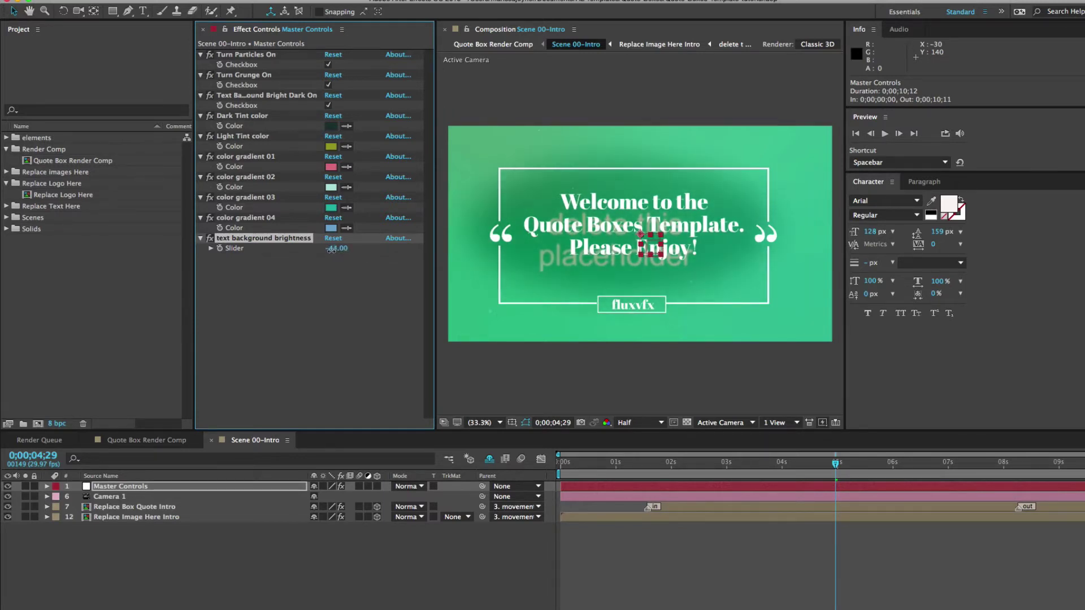
# - Open the Replace Image Here Intro comp and hide its delete this placeholder layer
pyautogui.click(120, 518)
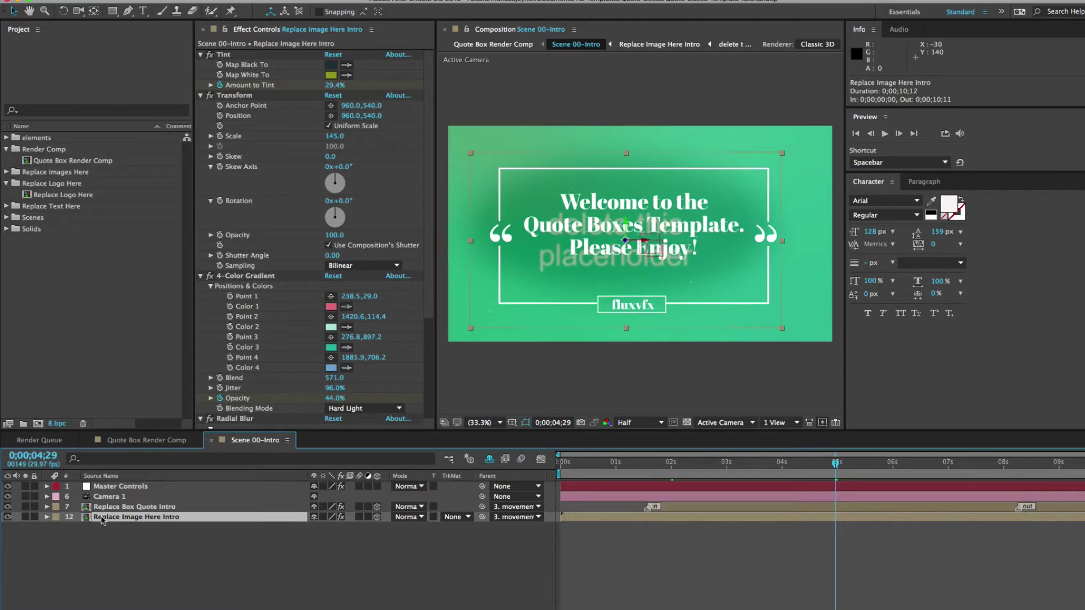
pyautogui.doubleClick(108, 518)
pyautogui.press('super+a')
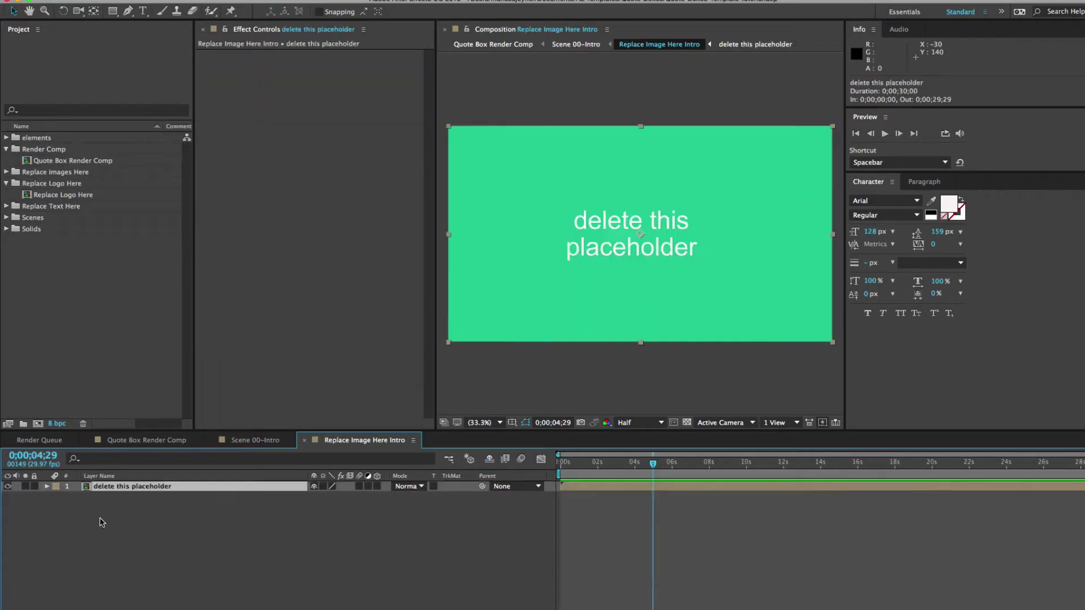
pyautogui.click(8, 487)
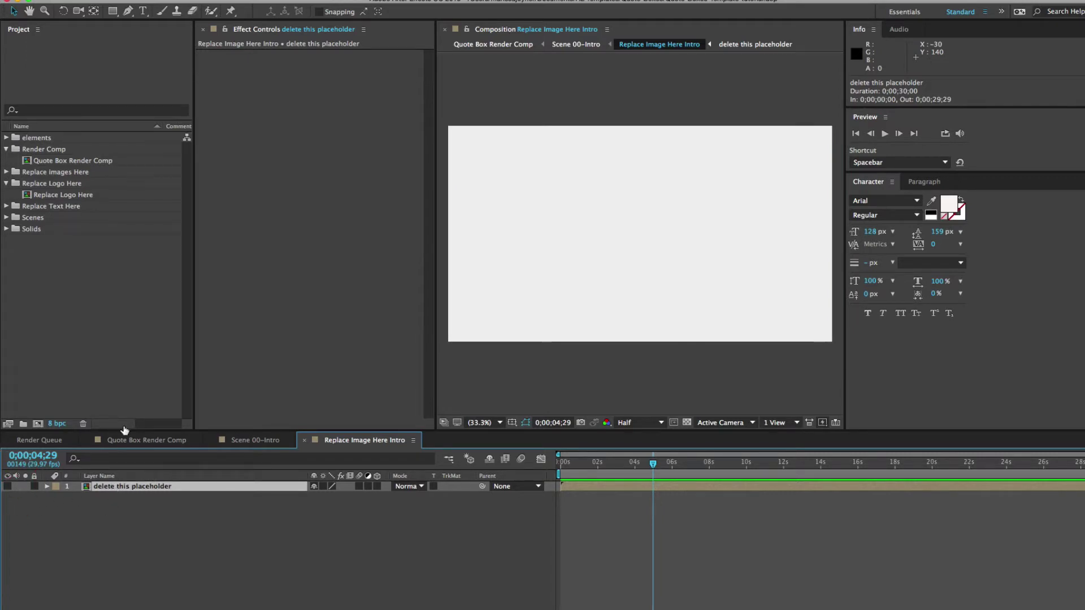
# - Import Mountains v2.0.mov, place it above the placeholder, and view Scene 00-Intro
pyautogui.click(117, 1)
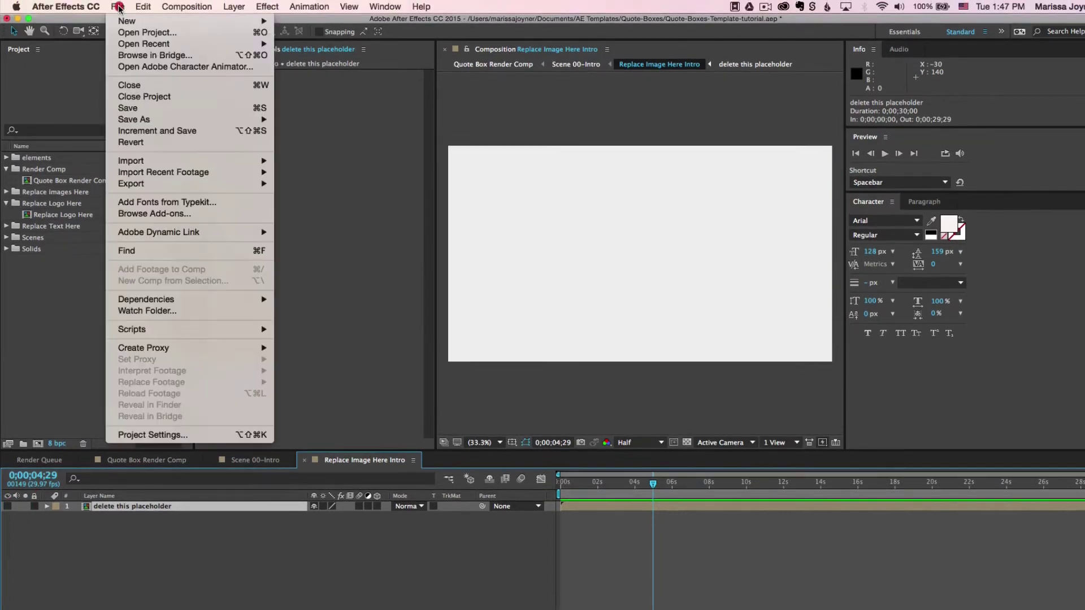
pyautogui.moveTo(194, 164)
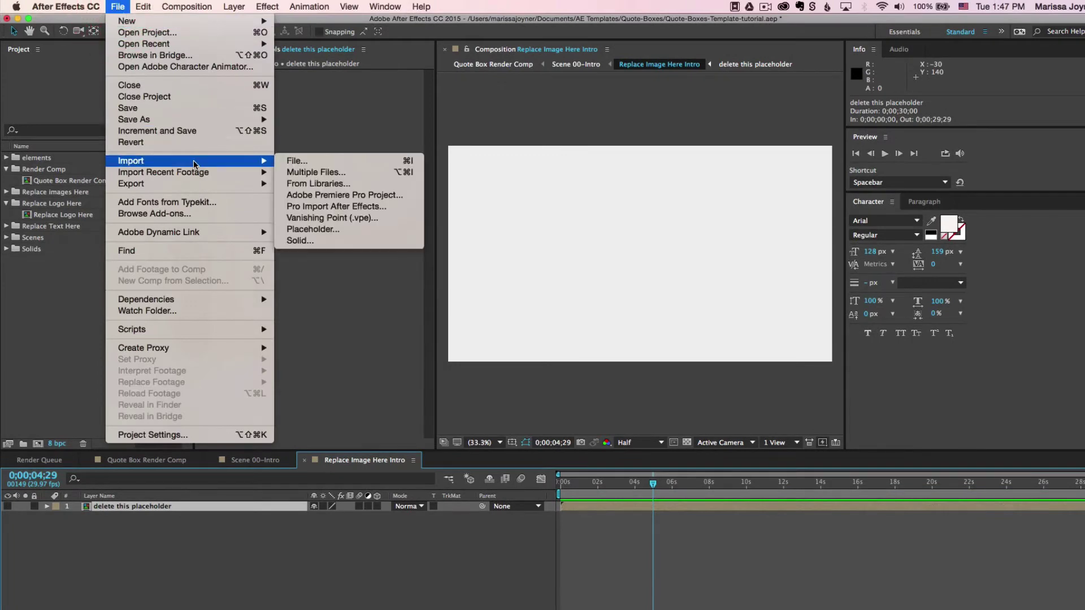
pyautogui.click(297, 161)
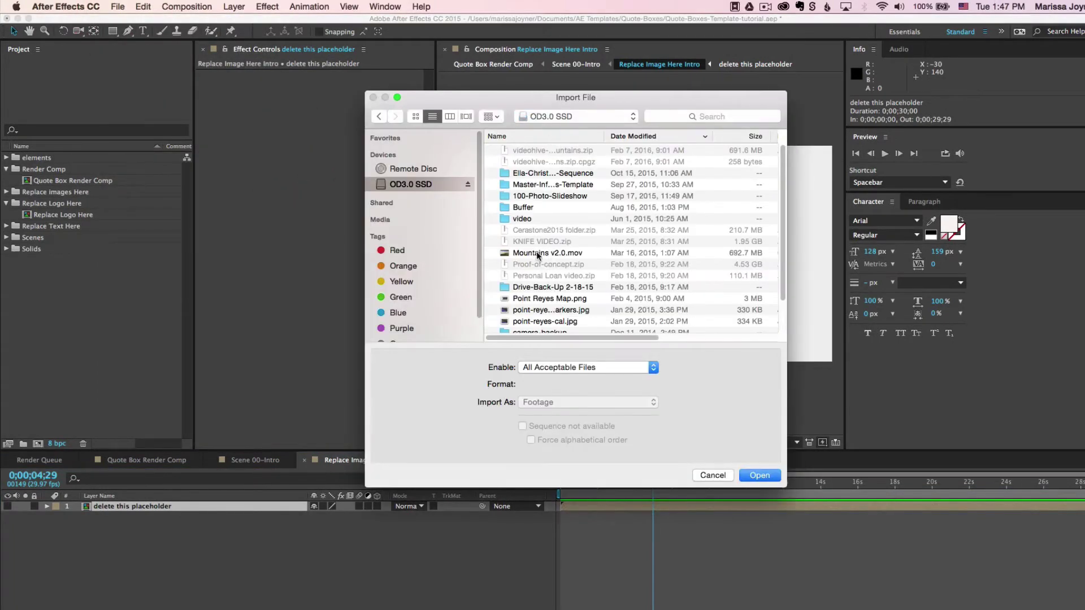
pyautogui.click(539, 254)
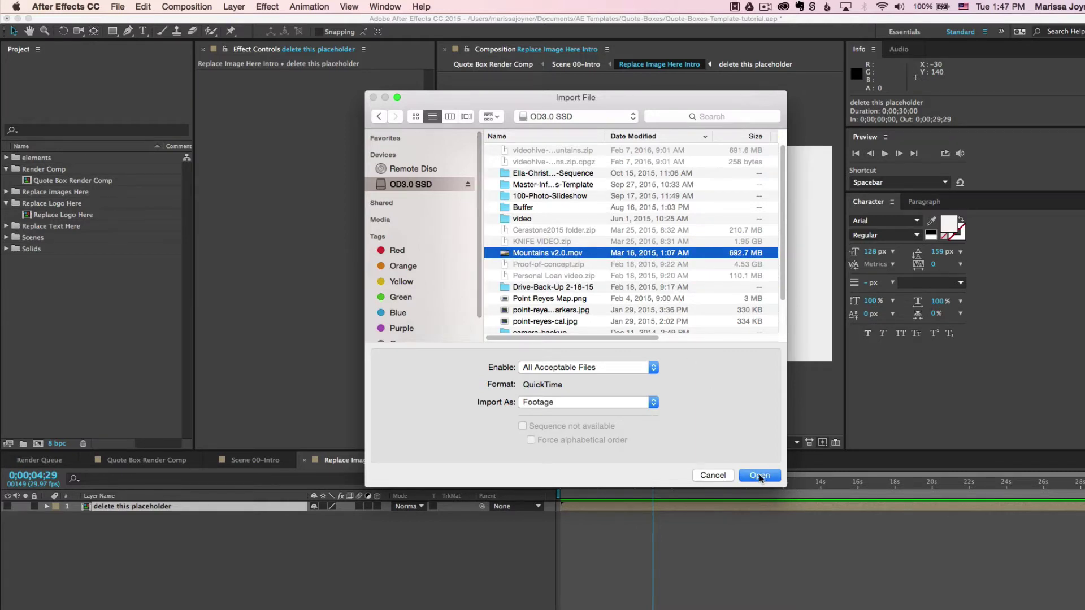
pyautogui.click(759, 476)
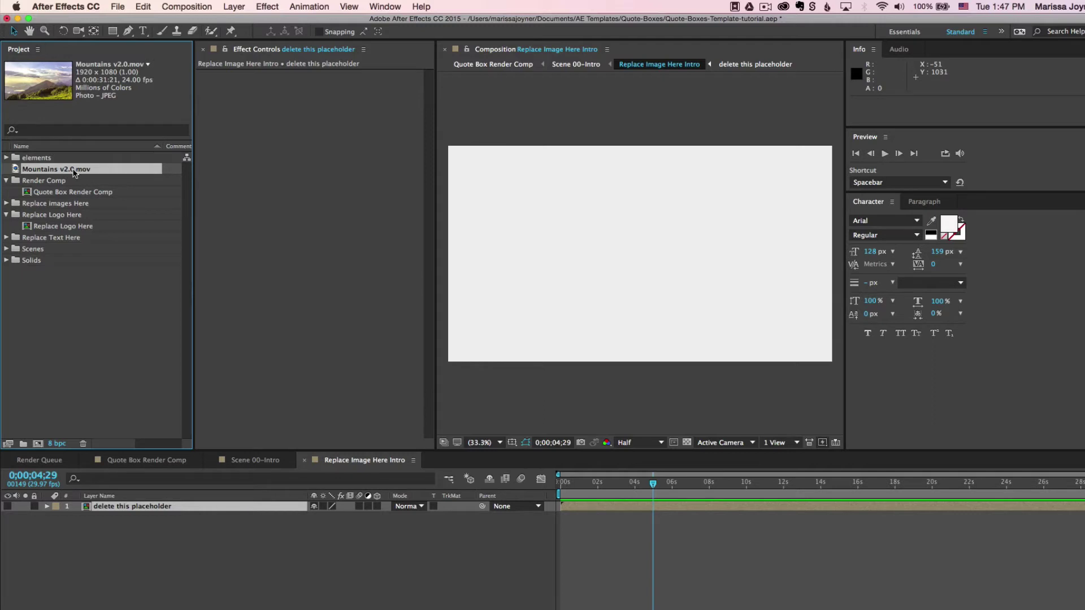
pyautogui.moveTo(73, 172); pyautogui.dragTo(136, 517)
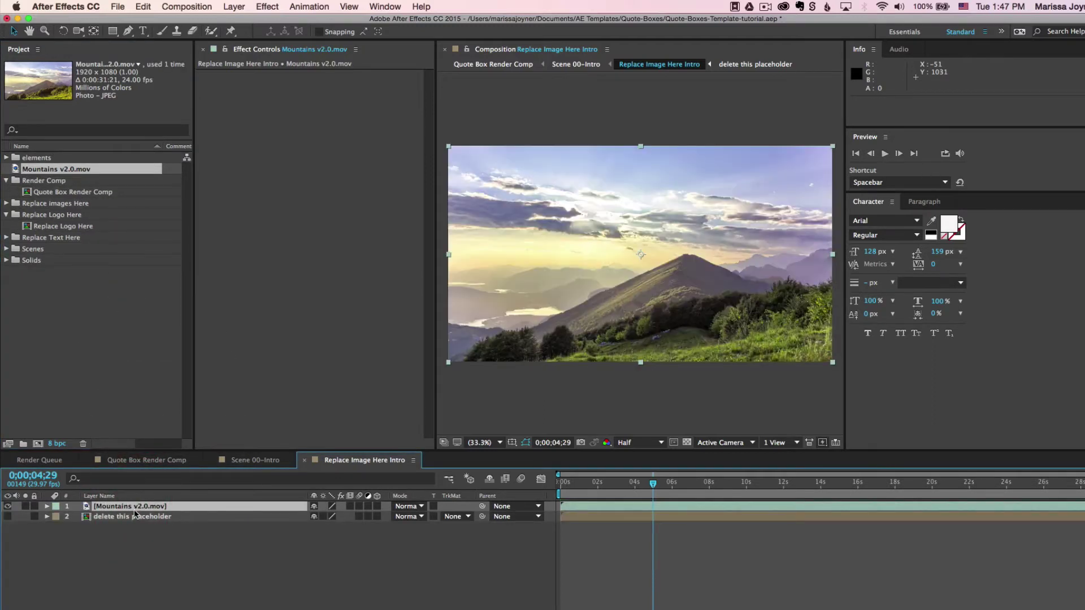
pyautogui.click(253, 459)
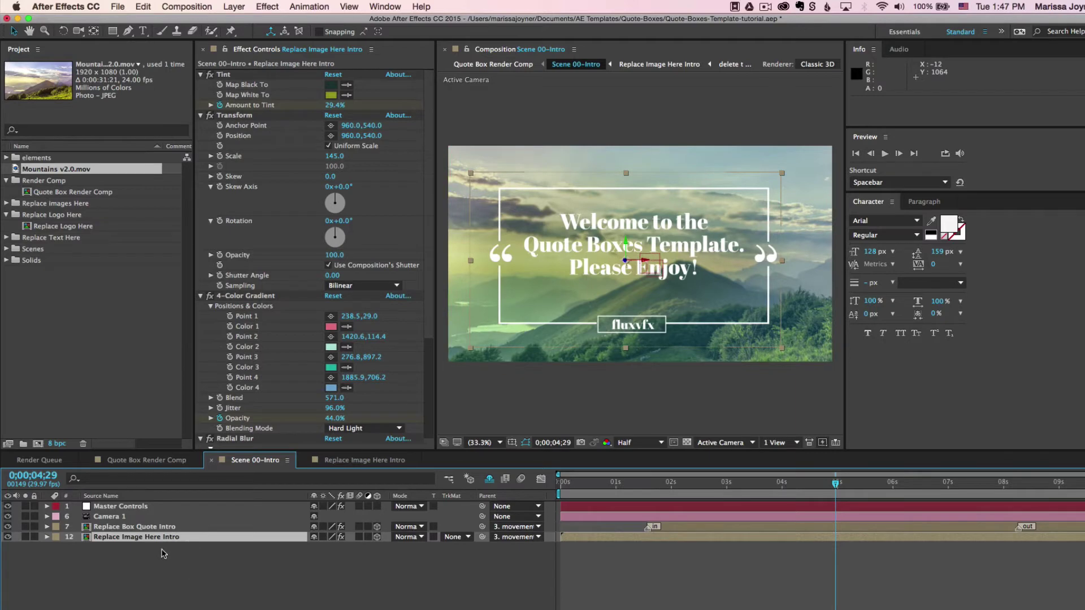
# - Go to the Replace Box Quote Intro comp and select its welcome quote text layer
pyautogui.doubleClick(129, 527)
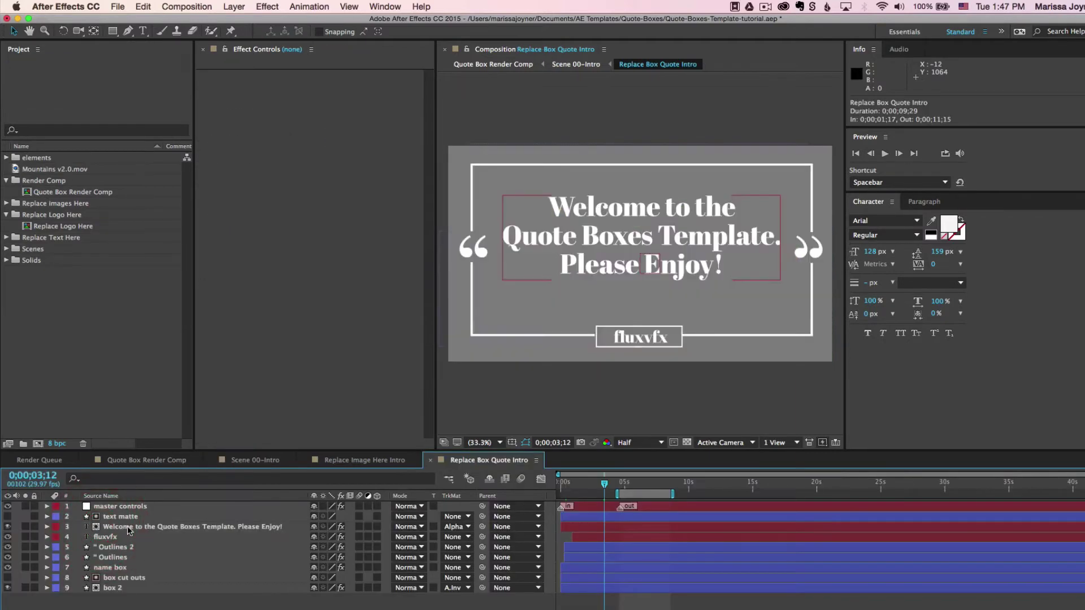
pyautogui.click(364, 460)
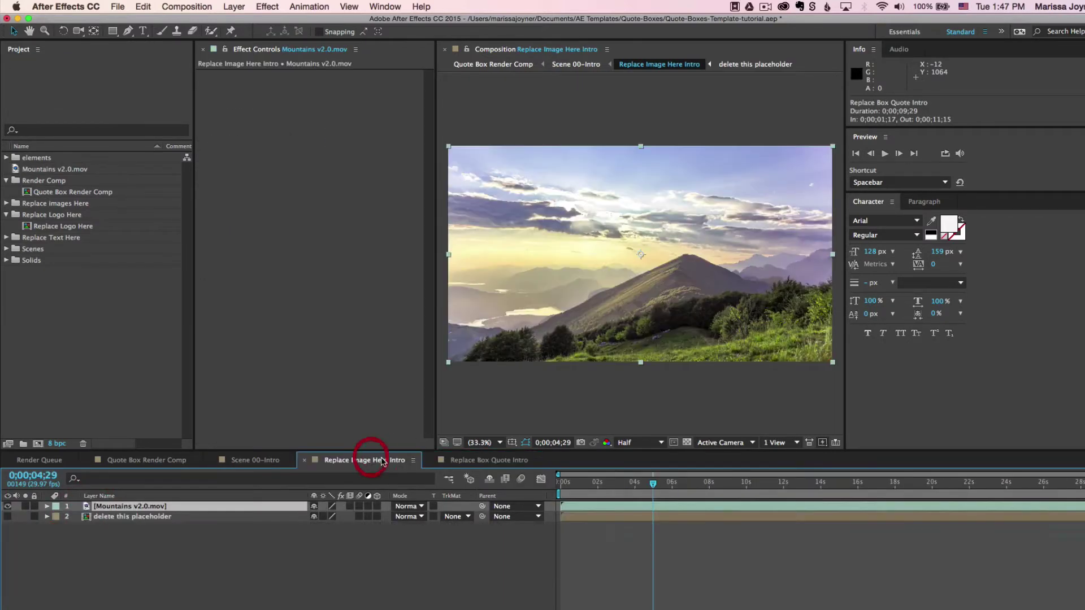
pyautogui.click(248, 460)
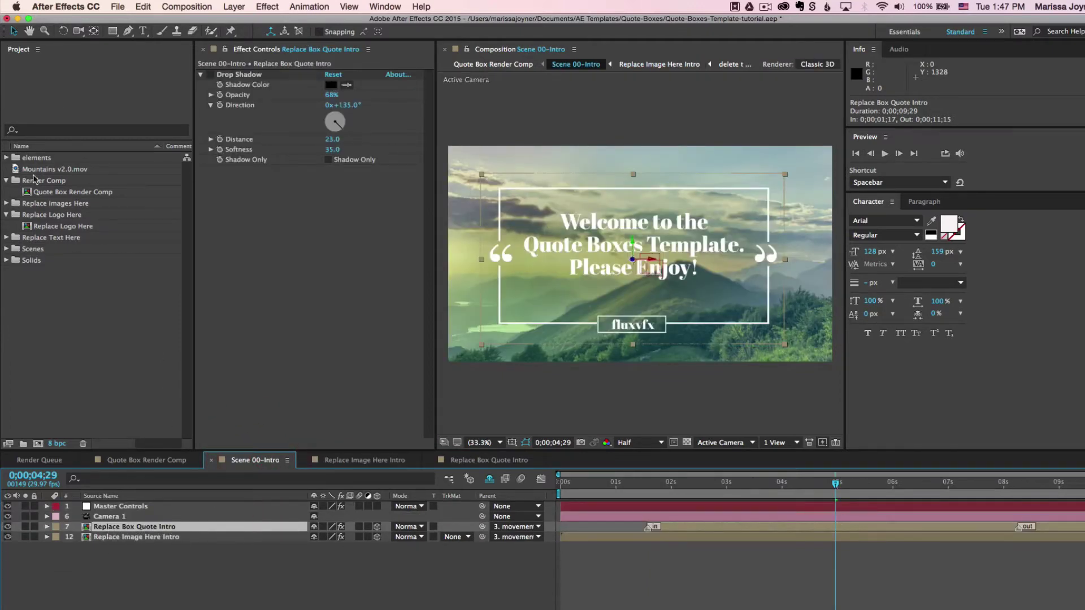
pyautogui.click(46, 238)
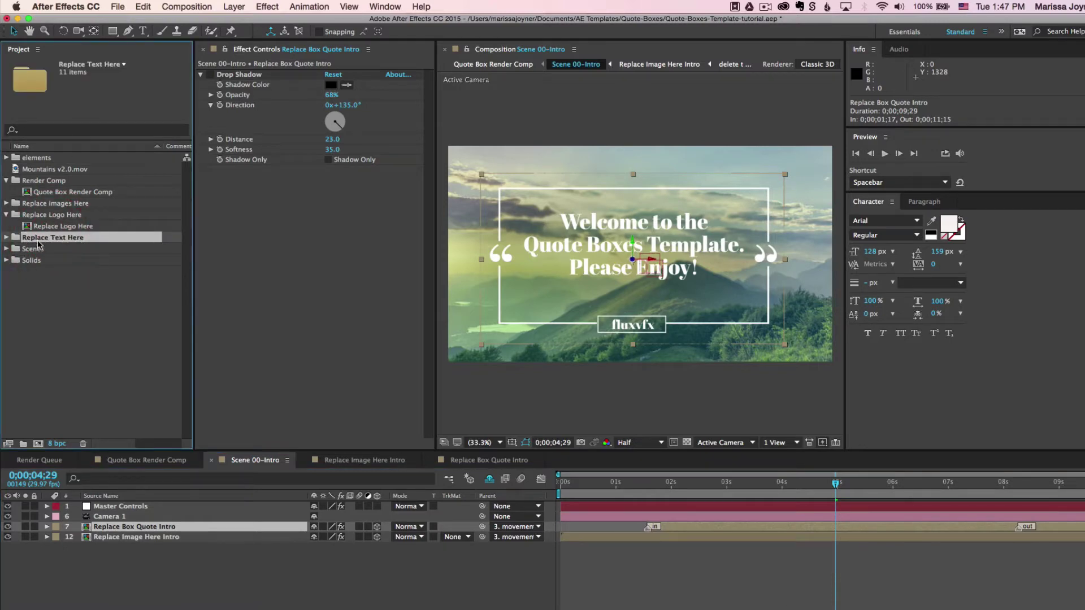
pyautogui.click(6, 238)
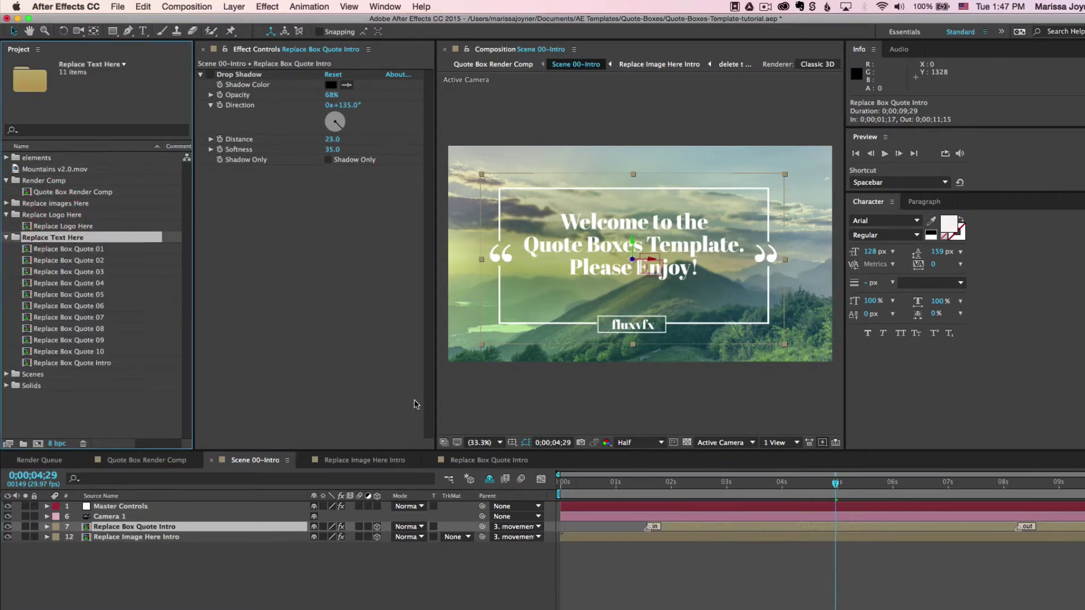
pyautogui.click(498, 461)
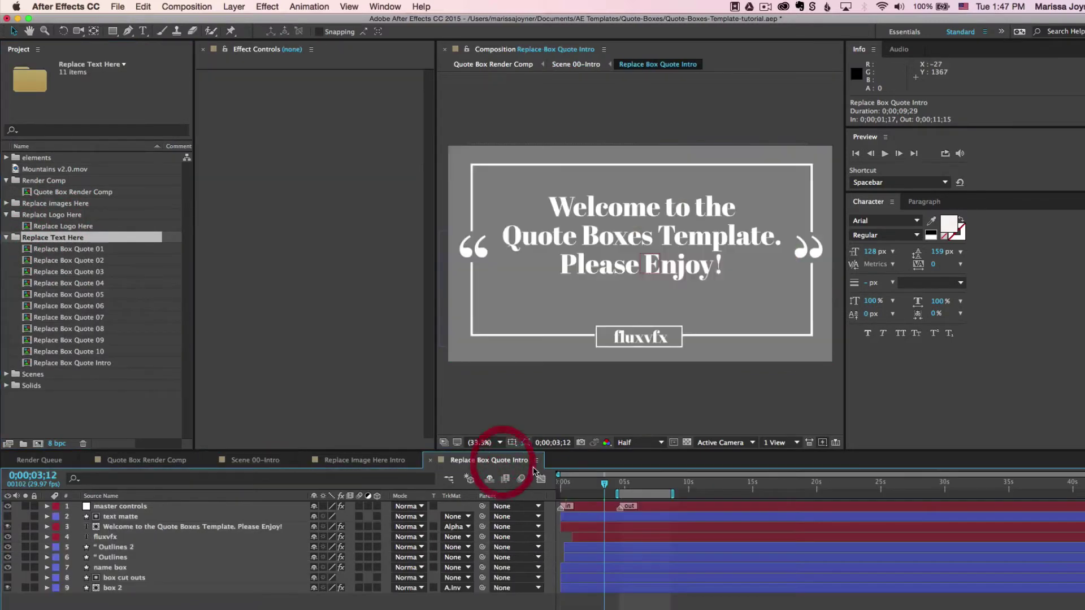
pyautogui.click(141, 529)
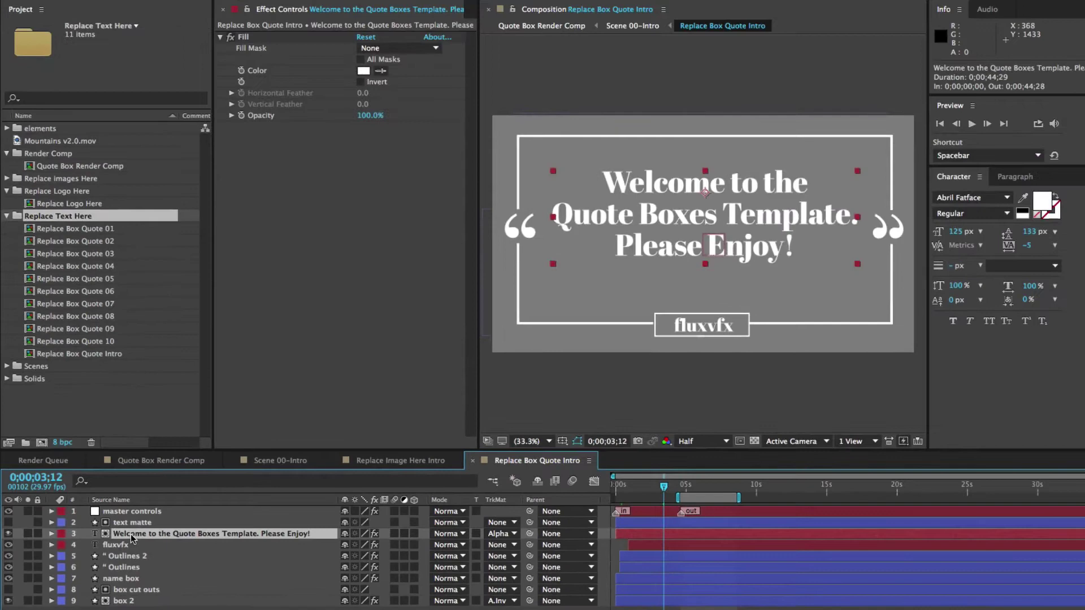
# - Replace the quote with 'Type Your Text Here' and a second line 'for this comp.'
pyautogui.doubleClick(194, 473)
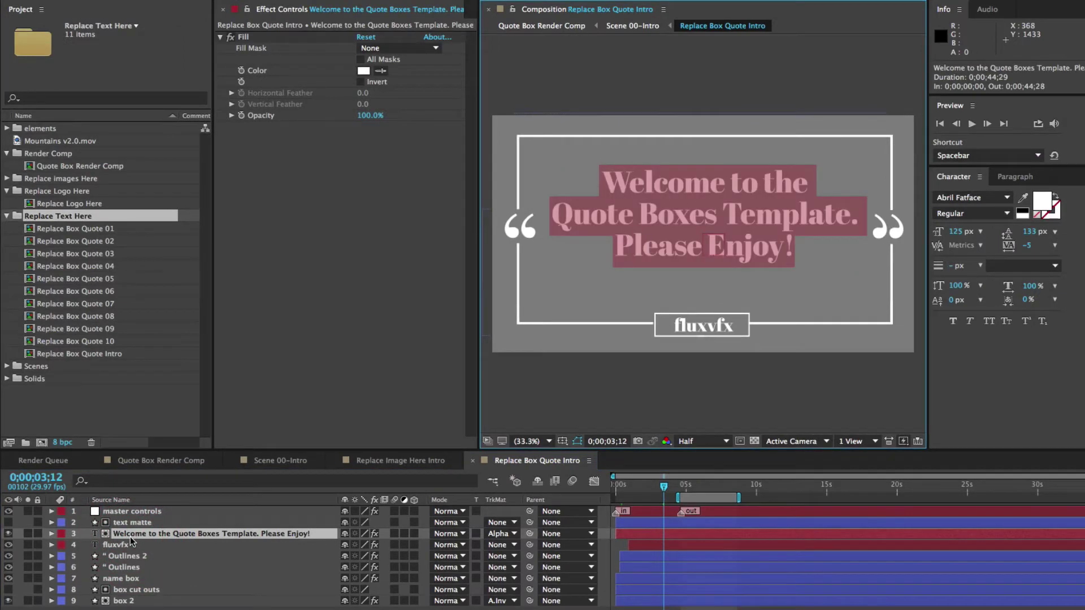
pyautogui.press('Escape')
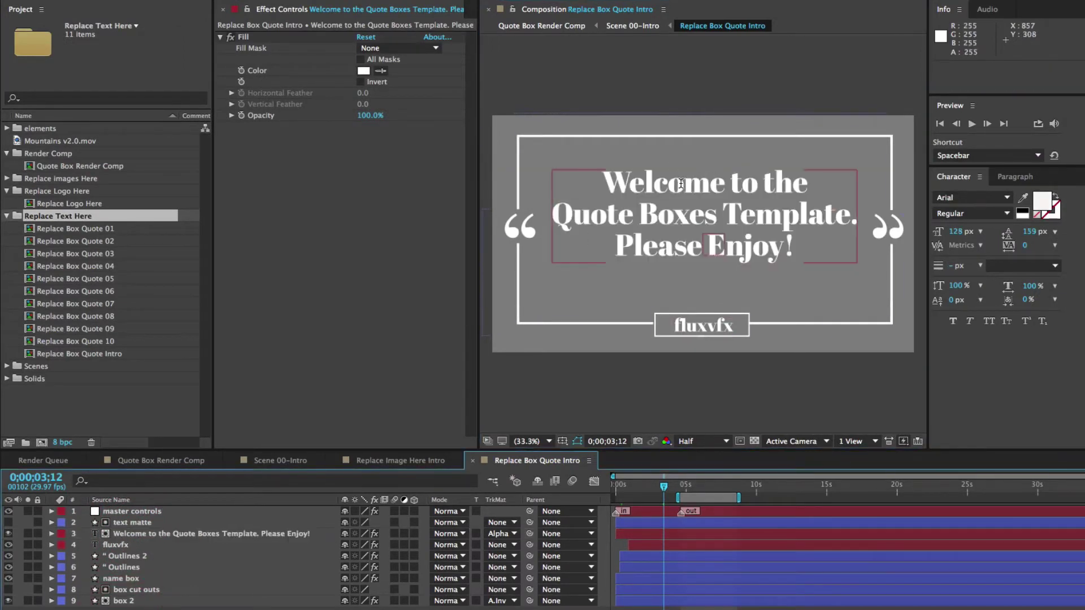
pyautogui.doubleClick(678, 185)
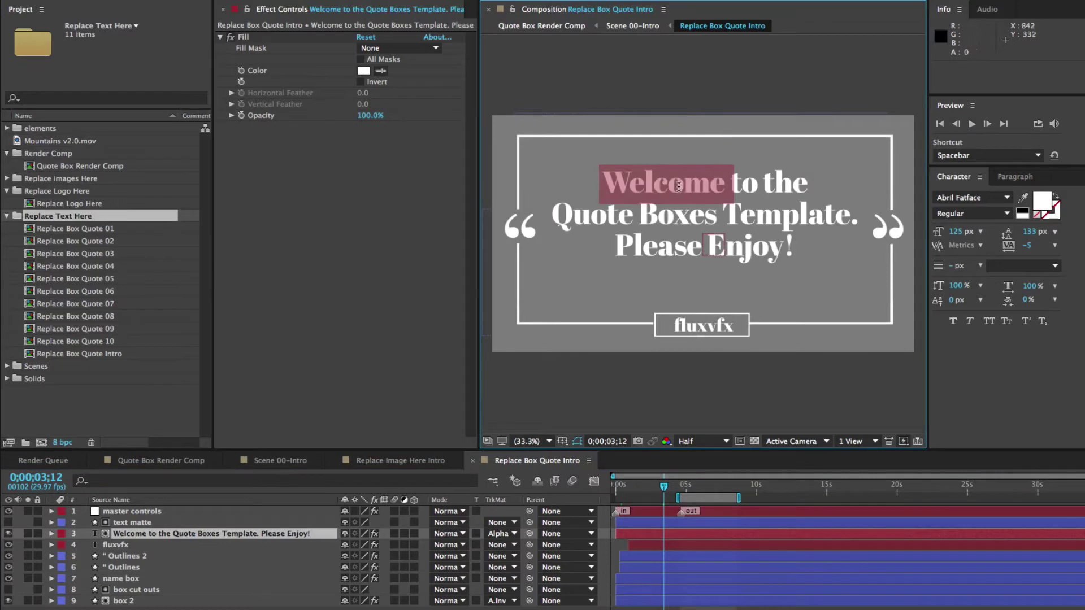
pyautogui.moveTo(602, 184); pyautogui.dragTo(799, 252)
pyautogui.write('Type')
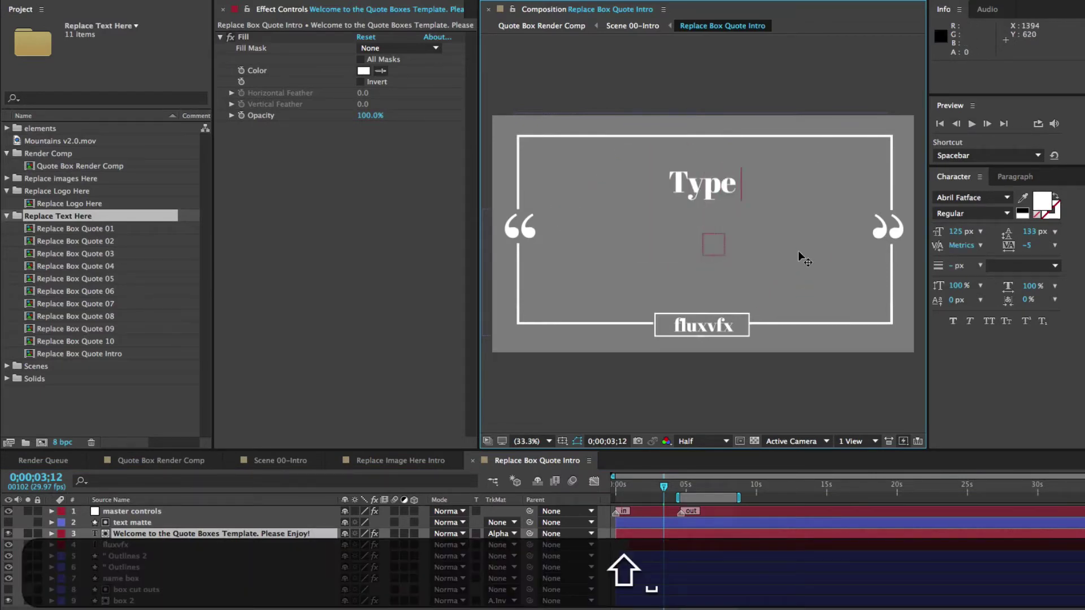
pyautogui.write(' Your Text H')
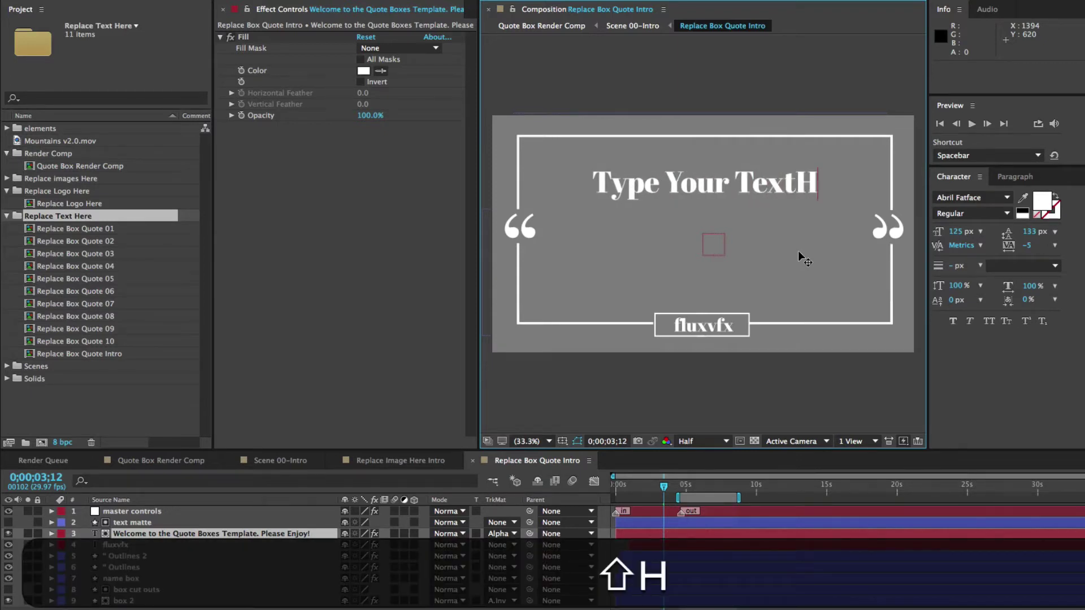
pyautogui.press('BackSpace')
pyautogui.write('Her')
pyautogui.write('e')
pyautogui.press('Return')
pyautogui.write('for this comp')
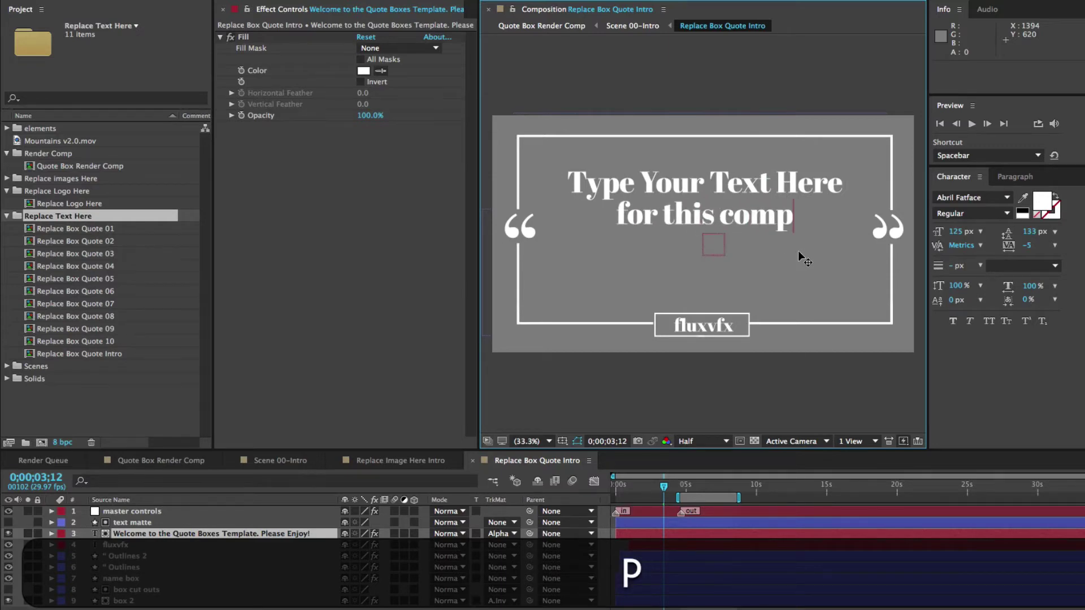
pyautogui.write('.')
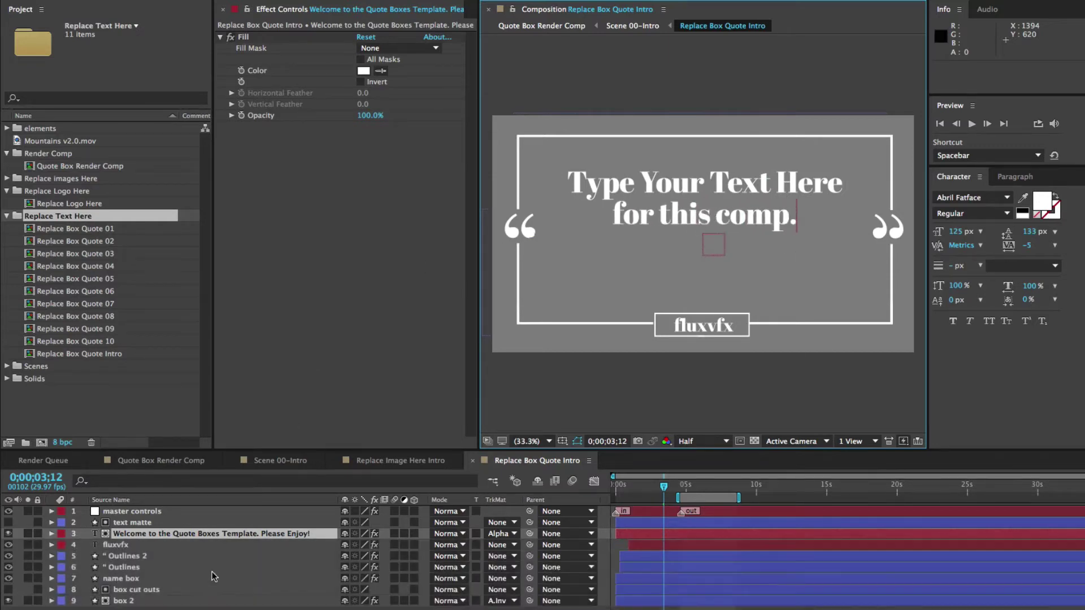
pyautogui.click(153, 537)
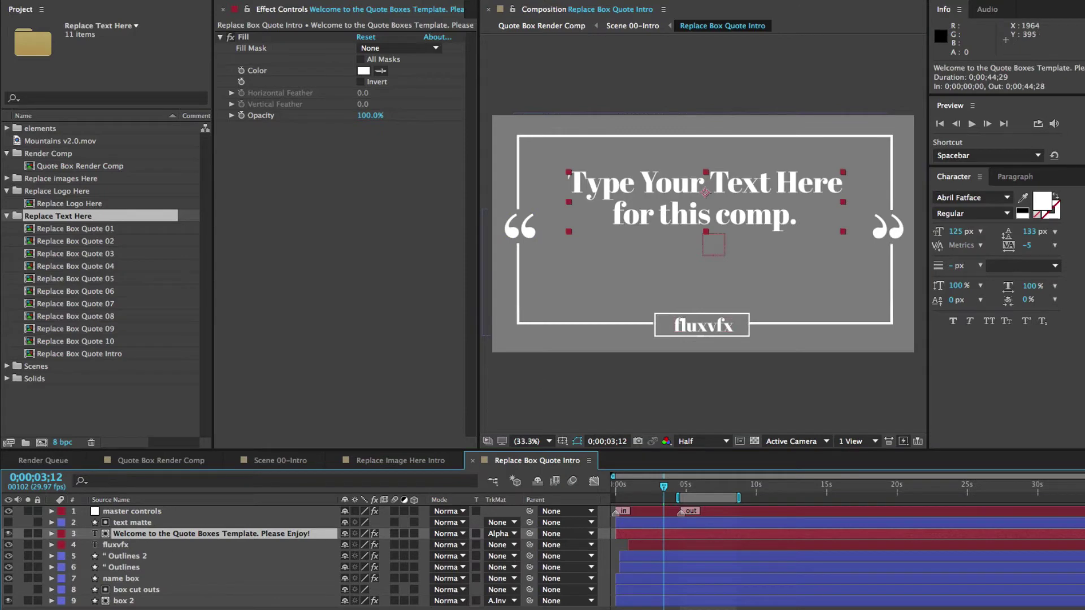
# - Check the Character panel font list without changing the font, then select the master controls layer
pyautogui.click(955, 177)
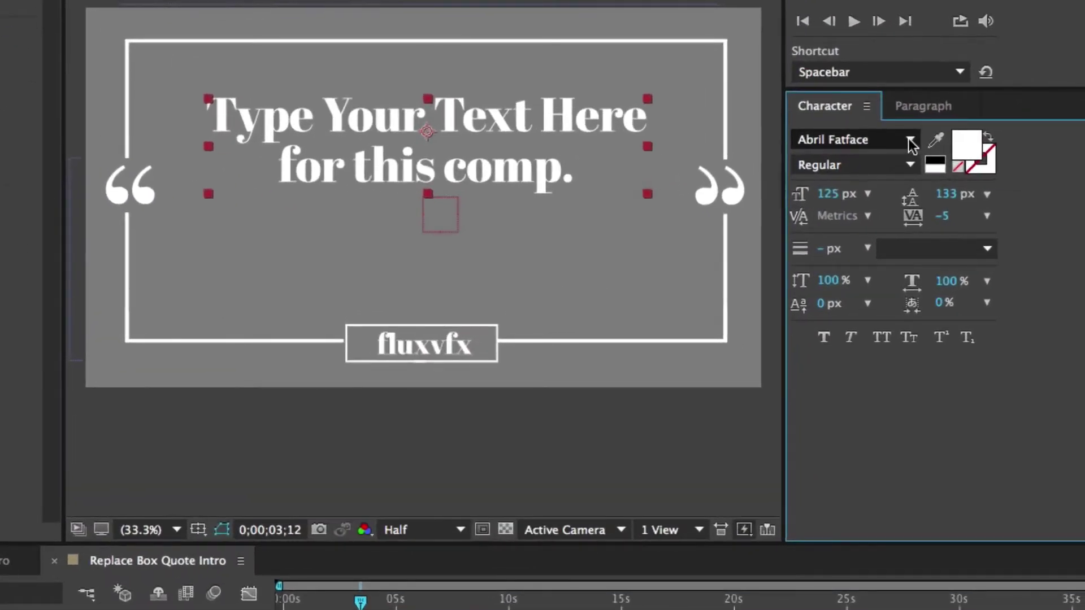
pyautogui.click(910, 139)
pyautogui.click(908, 141)
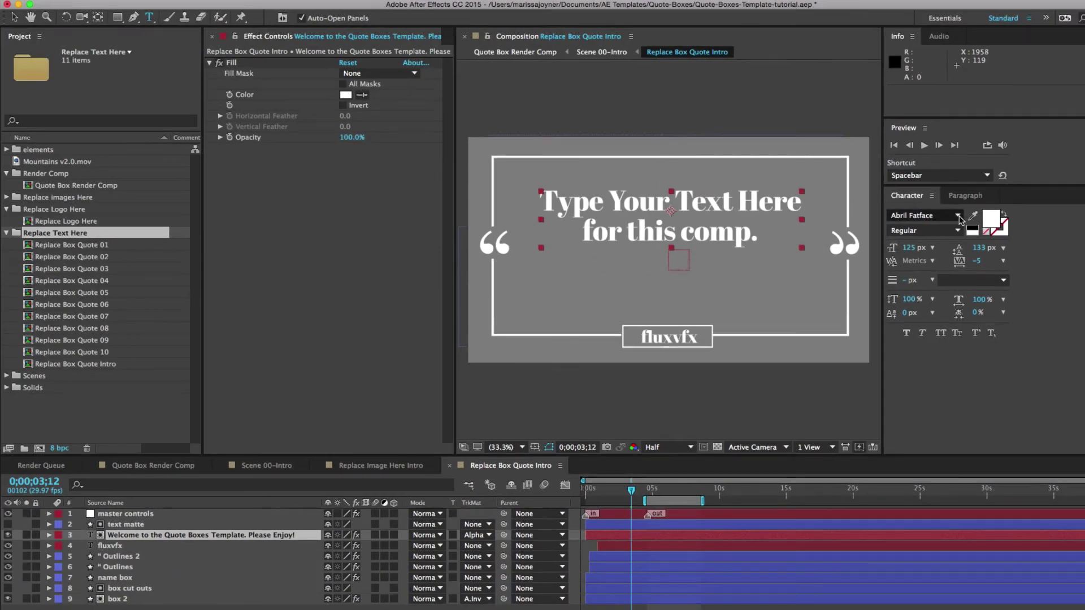
pyautogui.click(960, 220)
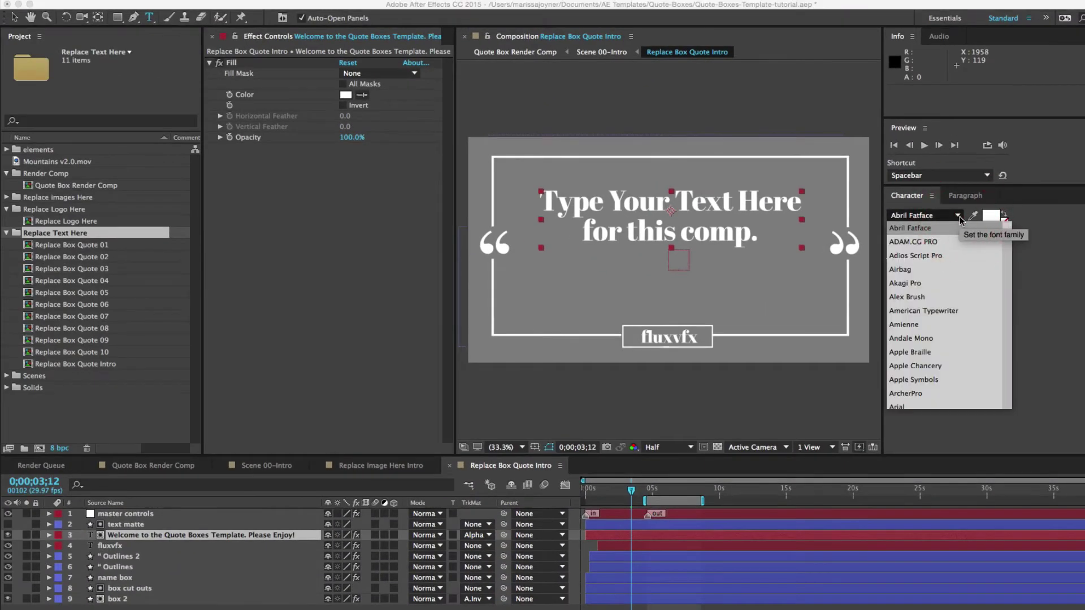
pyautogui.click(1050, 222)
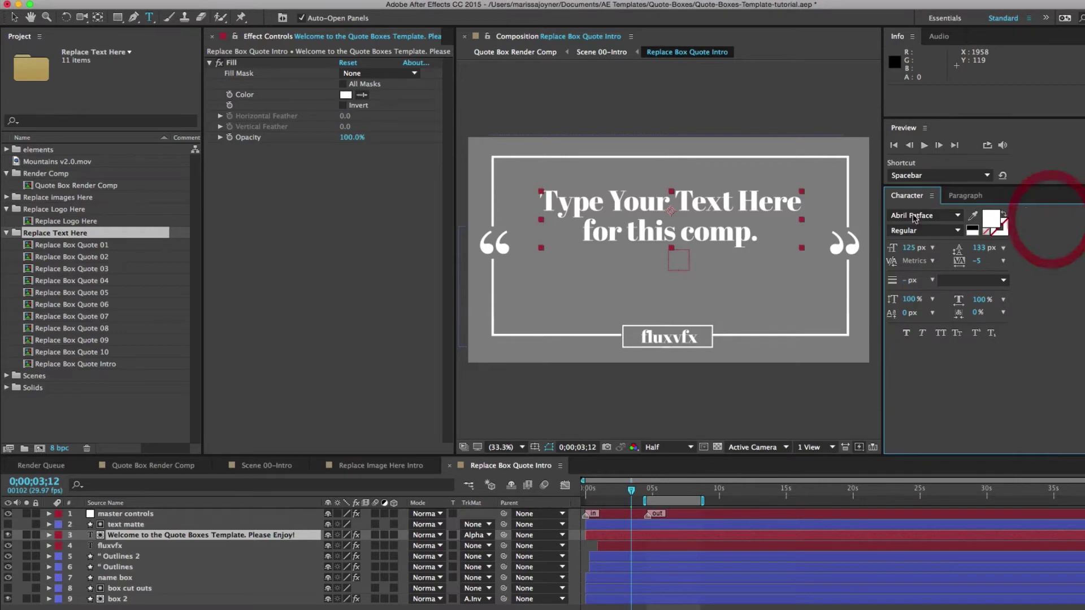
pyautogui.click(118, 514)
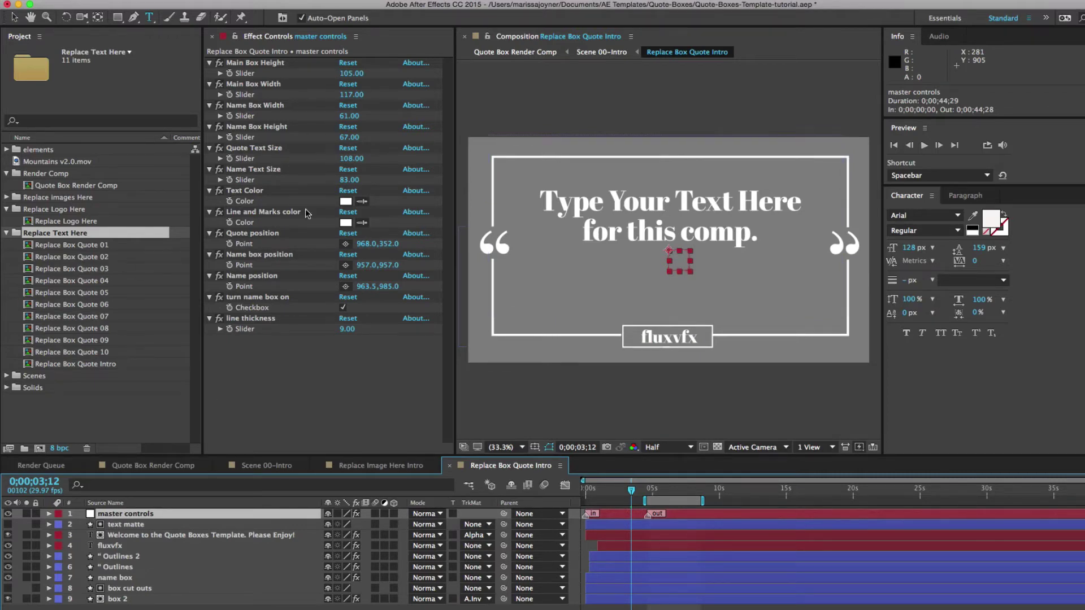
# - Adjust the main box height and raise name box height to 83; try red text, then undo
pyautogui.click(267, 42)
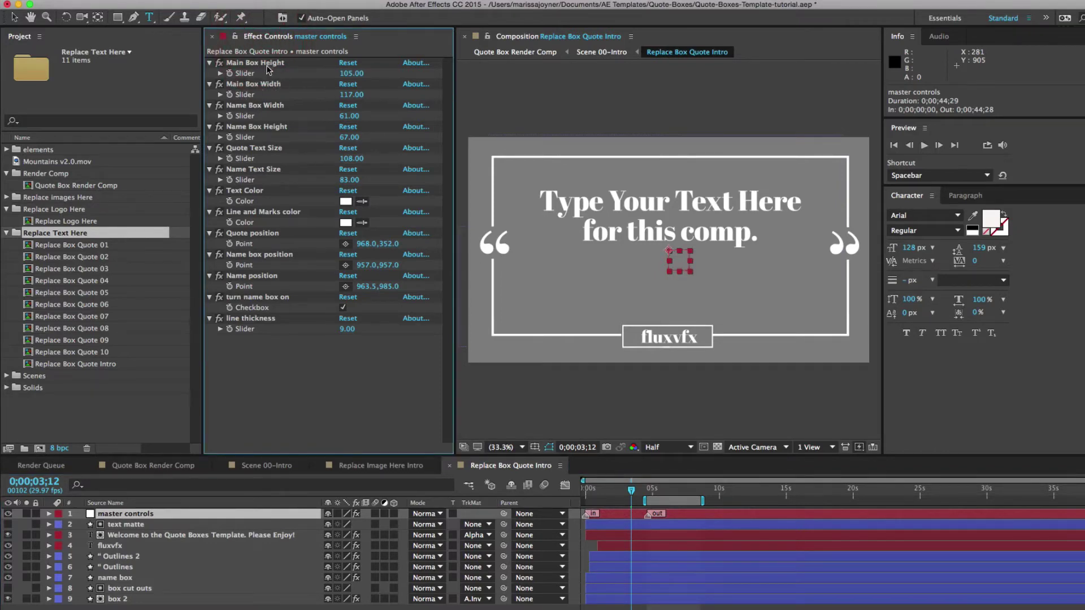
pyautogui.moveTo(348, 74); pyautogui.dragTo(349, 94)
pyautogui.moveTo(348, 137); pyautogui.dragTo(358, 182)
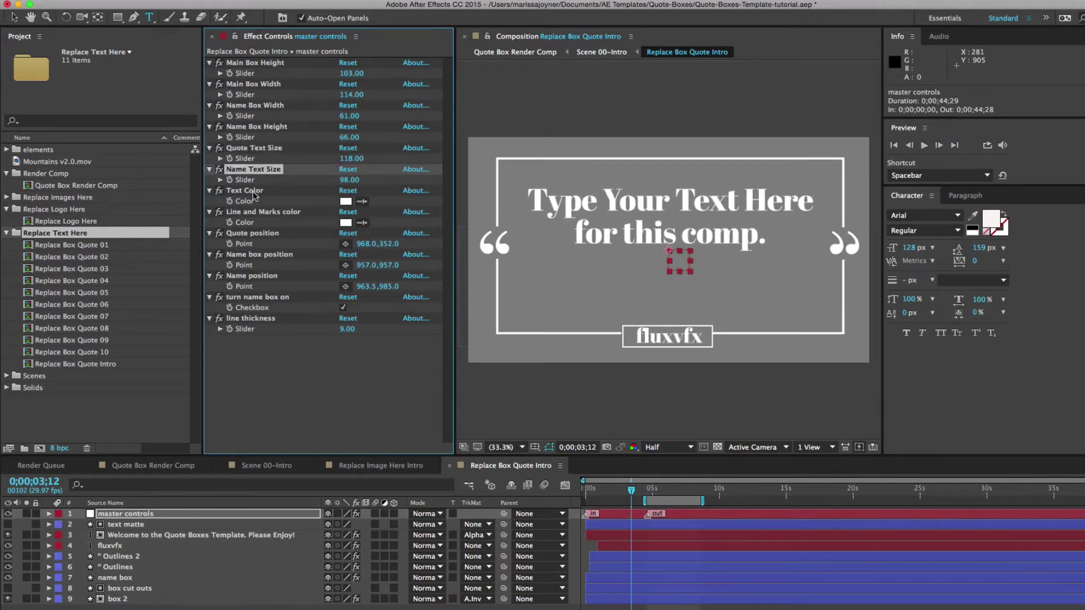
pyautogui.click(254, 193)
pyautogui.click(345, 201)
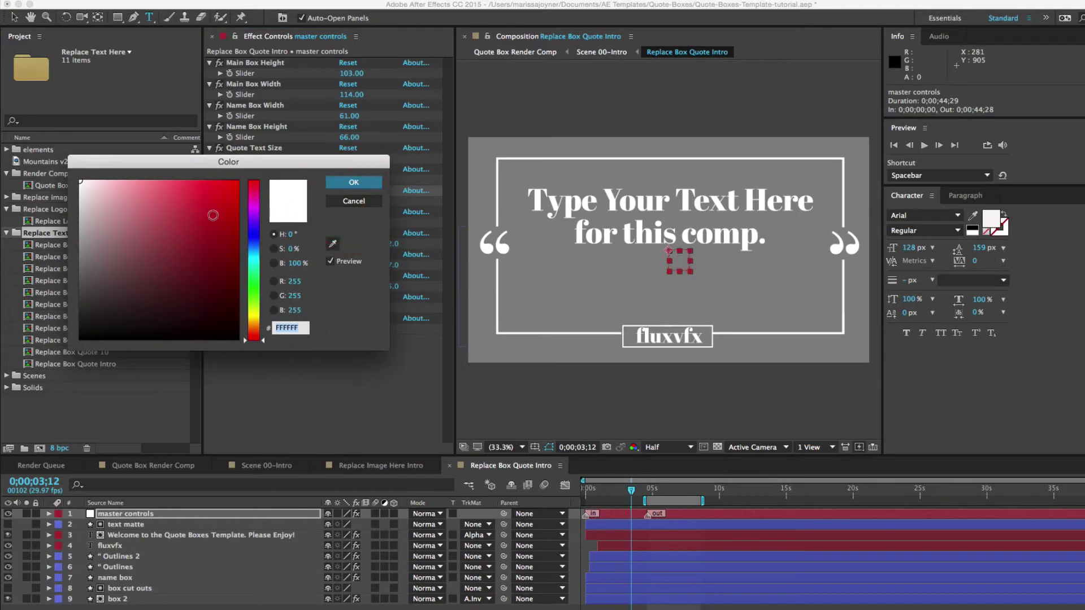
pyautogui.click(205, 213)
pyautogui.click(354, 181)
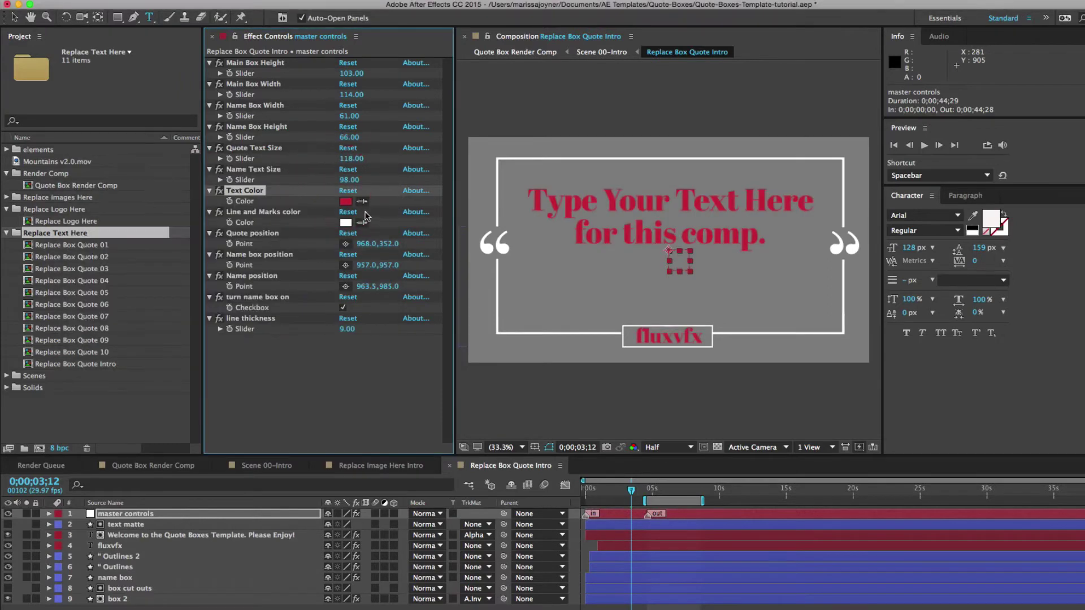
pyautogui.press('super+z')
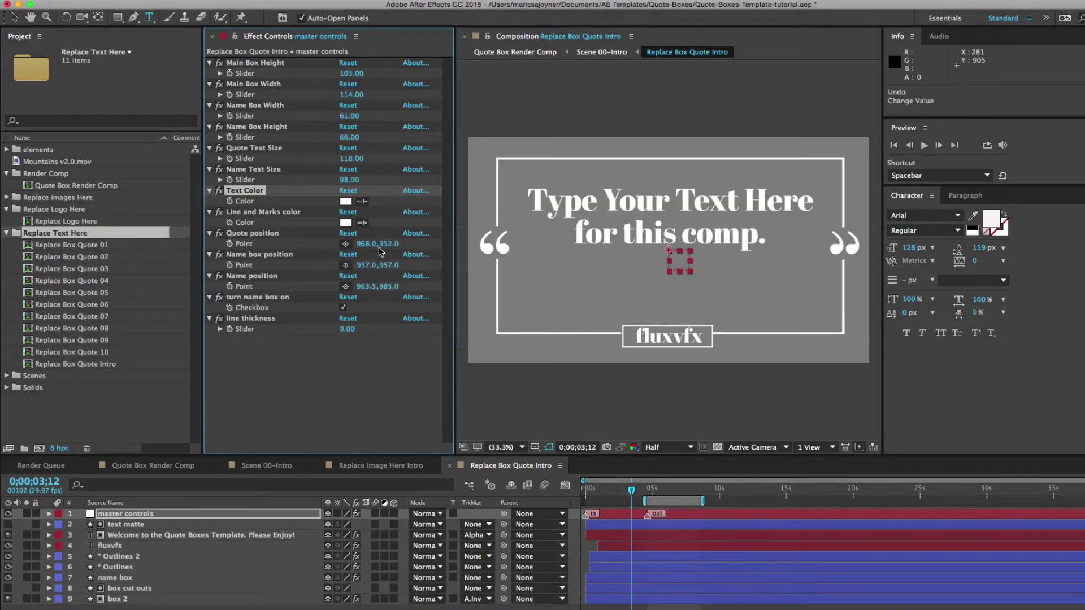
# - Move the quote lower, the name box higher, set line thickness to 7, and view Scene 00-Intro
pyautogui.moveTo(390, 244); pyautogui.dragTo(444, 259)
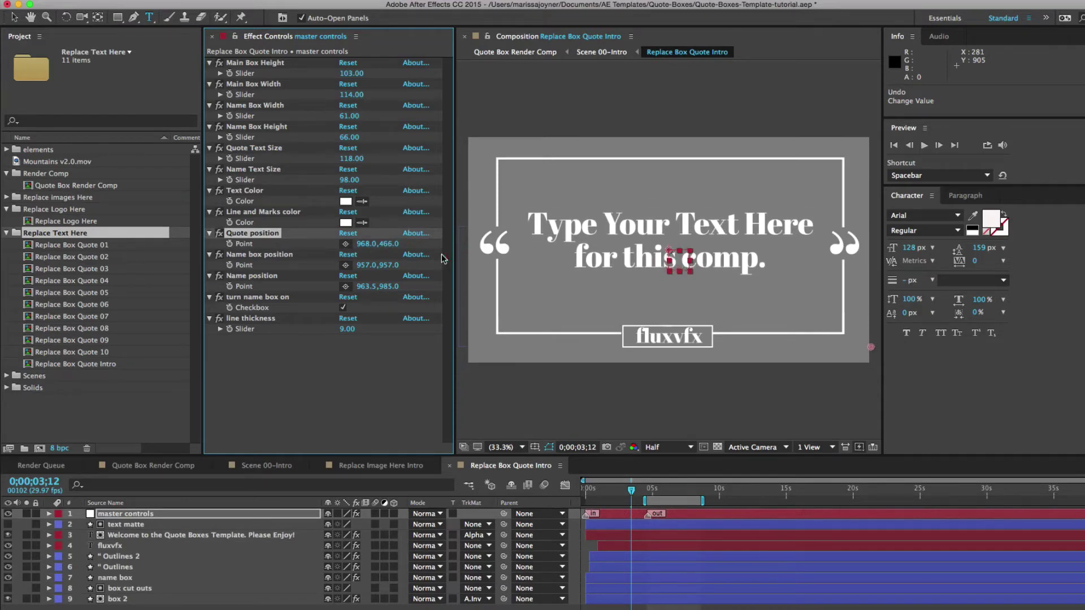
pyautogui.click(274, 256)
pyautogui.keyDown('shift'); pyautogui.click(254, 275); pyautogui.keyUp('shift')
pyautogui.moveTo(390, 265)
pyautogui.mouseDown()
pyautogui.moveTo(362, 270)
pyautogui.moveTo(395, 272)
pyautogui.moveTo(371, 274)
pyautogui.mouseUp()
pyautogui.click(252, 320)
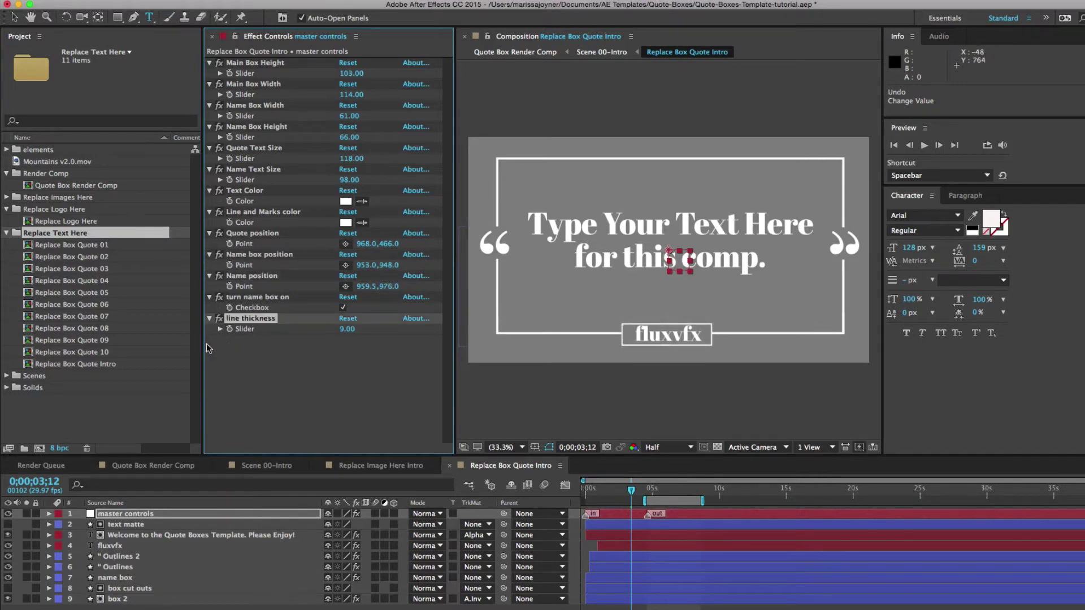
pyautogui.moveTo(346, 330)
pyautogui.mouseDown()
pyautogui.moveTo(337, 330)
pyautogui.moveTo(347, 328)
pyautogui.mouseUp()
pyautogui.click(269, 468)
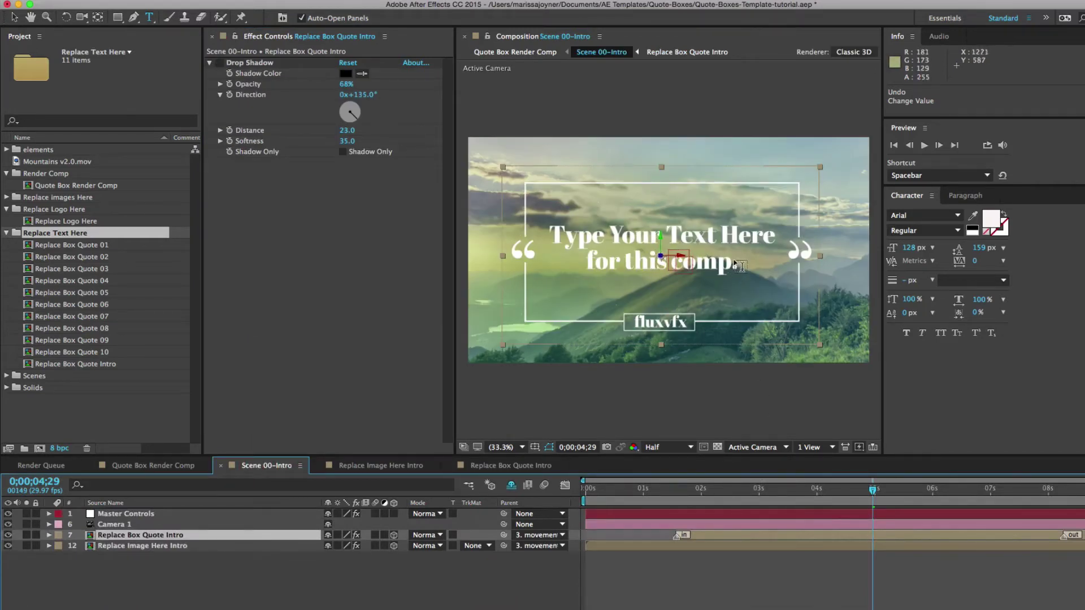
# - Trim the Replace Box Quote Intro layer's out point from 8 to about 5 seconds
pyautogui.press('v')
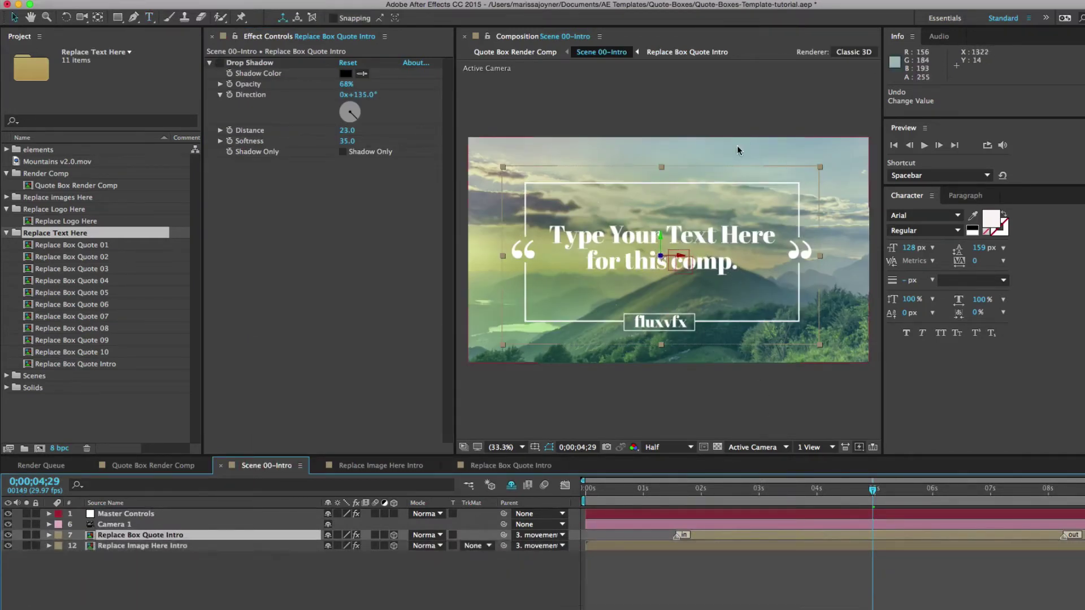
pyautogui.click(456, 561)
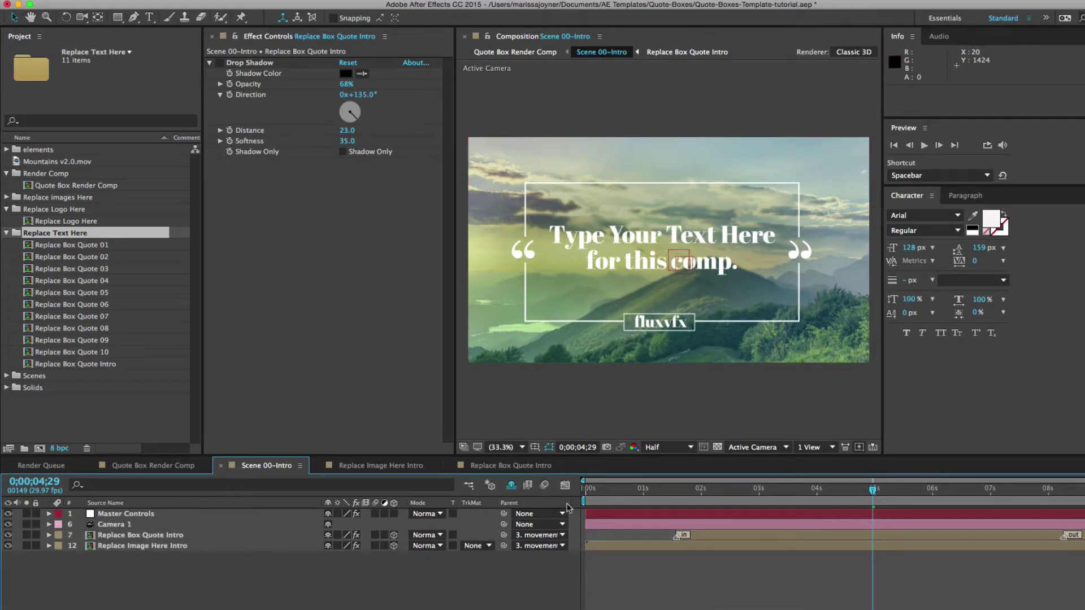
pyautogui.click(158, 536)
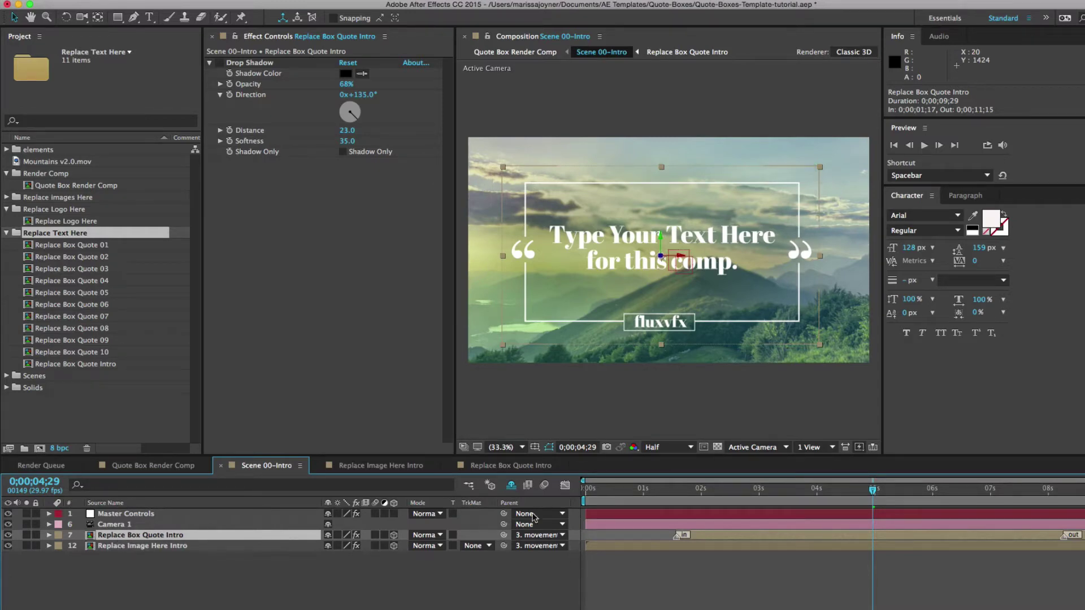
pyautogui.click(676, 491)
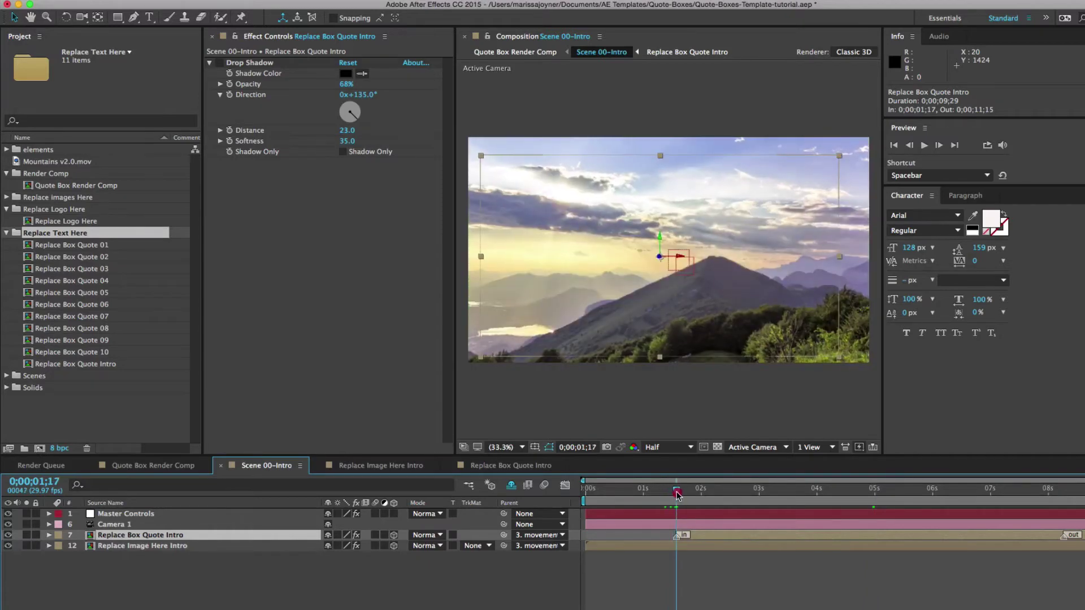
pyautogui.moveTo(676, 492); pyautogui.dragTo(1060, 492)
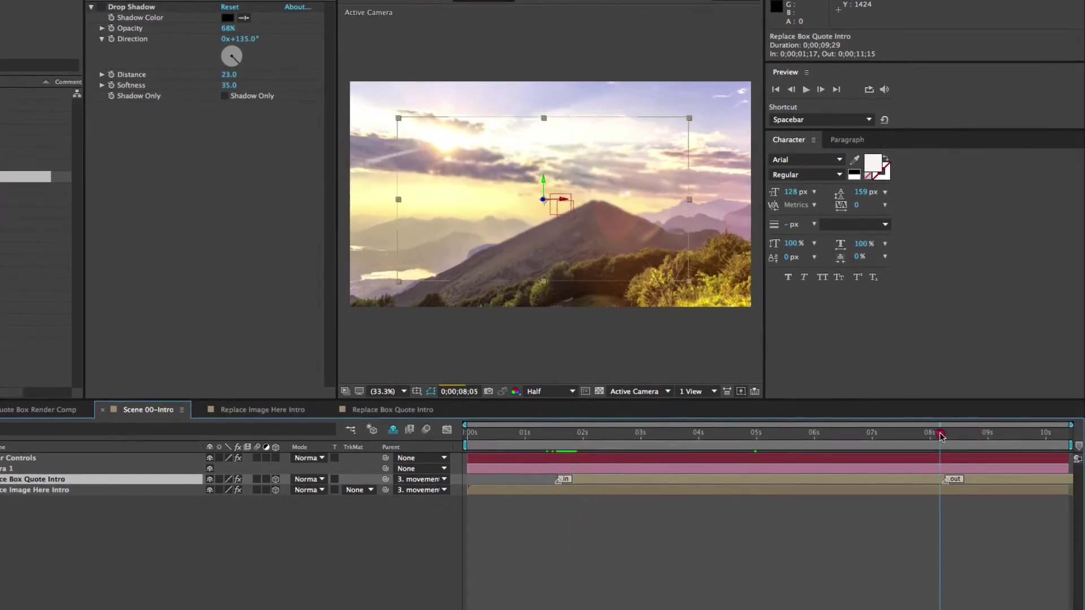
pyautogui.moveTo(940, 434)
pyautogui.mouseDown()
pyautogui.moveTo(982, 445)
pyautogui.moveTo(752, 440)
pyautogui.mouseUp()
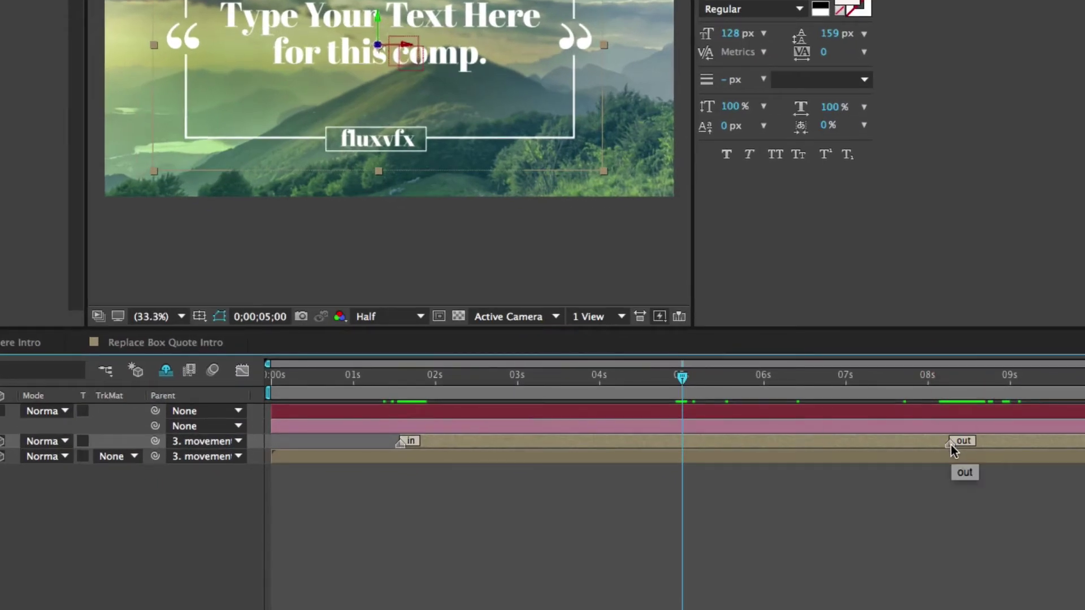
pyautogui.moveTo(950, 446); pyautogui.dragTo(665, 441)
pyautogui.moveTo(683, 377); pyautogui.dragTo(713, 377)
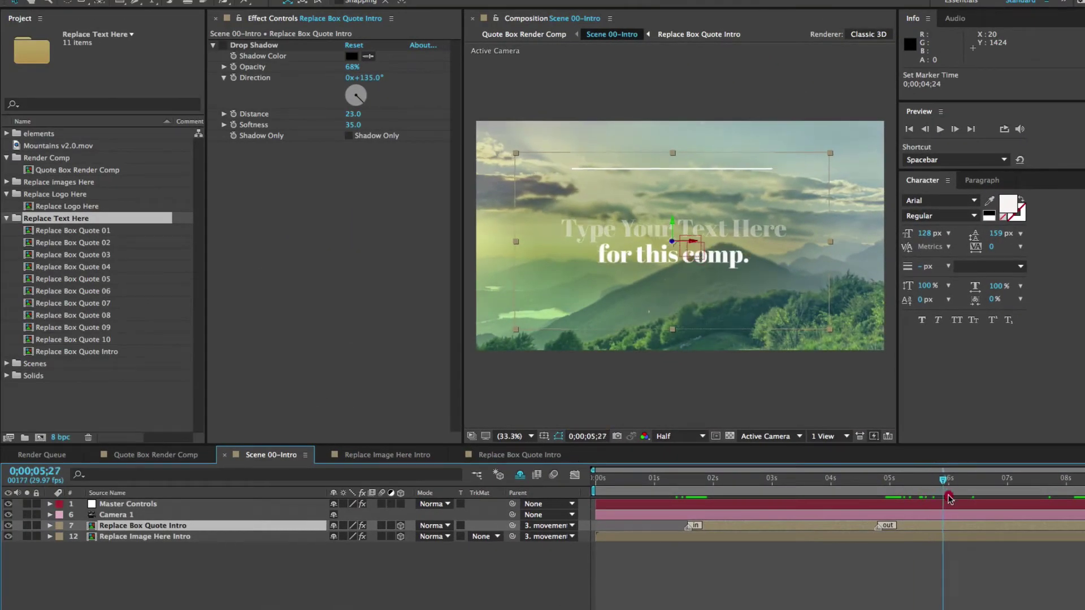
# - Open Scene 04 and then its Replace Box Quote 04 composition
pyautogui.click(111, 596)
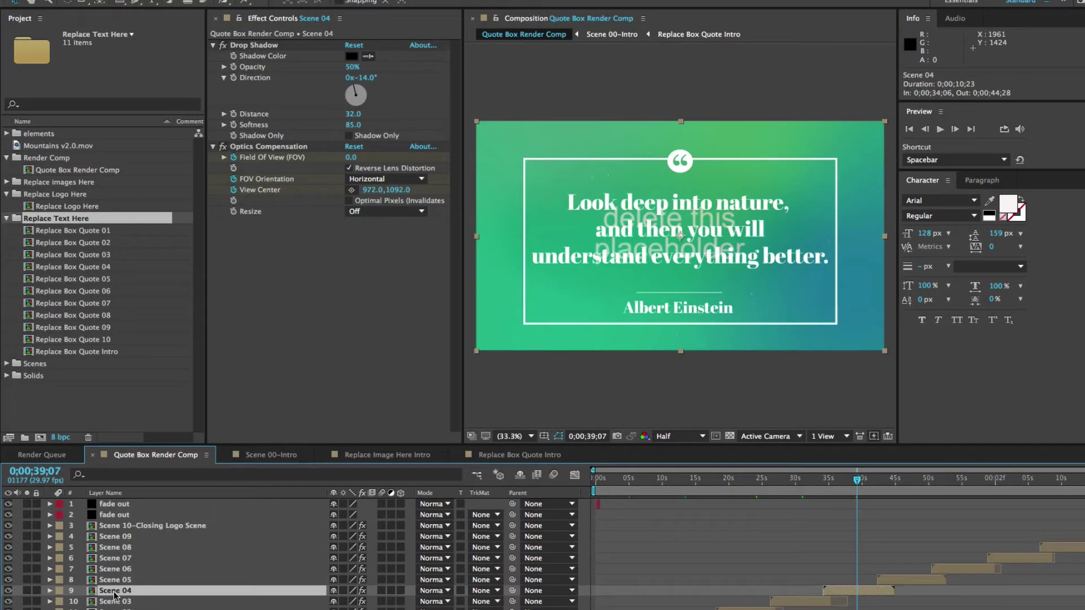
pyautogui.doubleClick(115, 591)
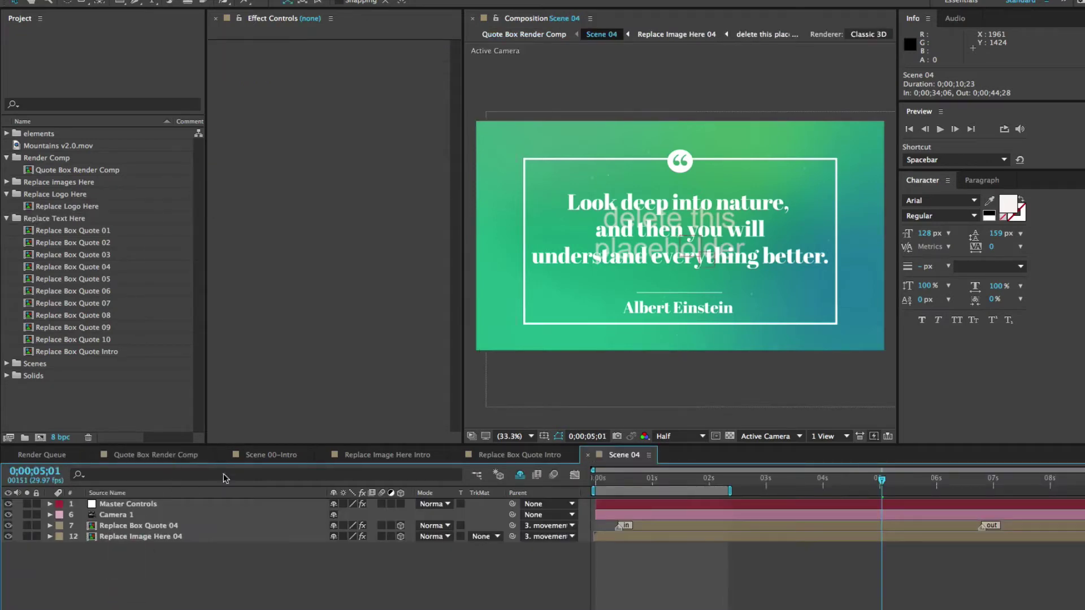
pyautogui.click(611, 457)
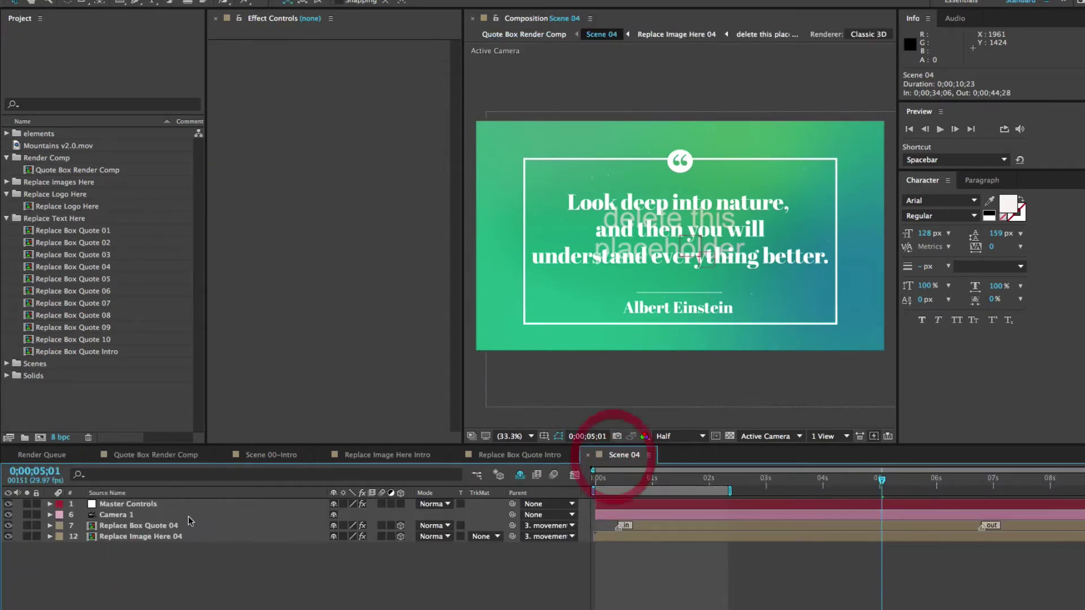
pyautogui.doubleClick(127, 526)
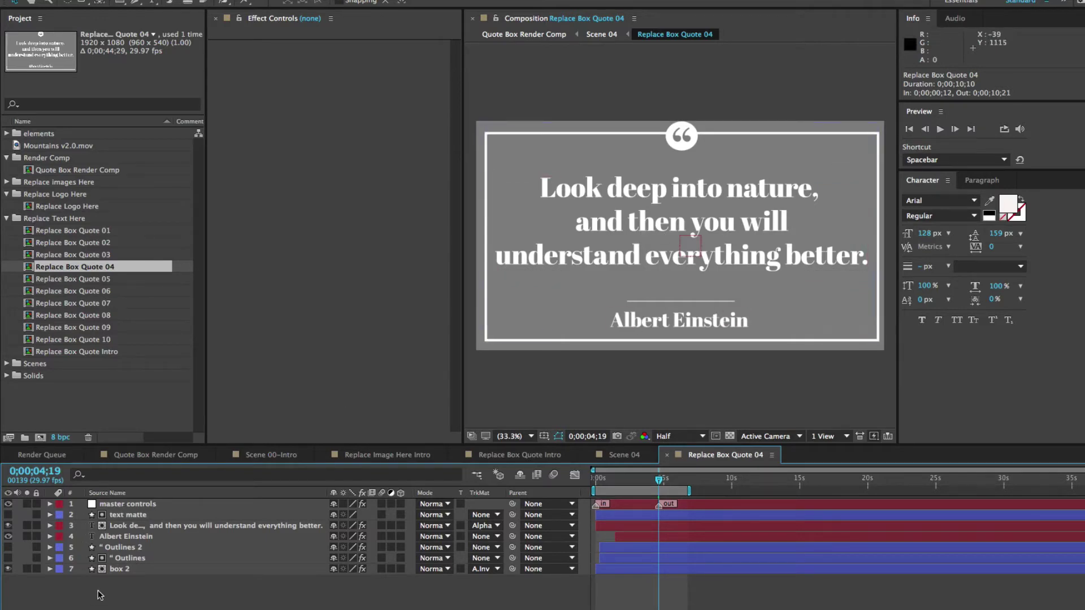
# - Set the master controls Line Position to 14.0, -55.0, moving the divider above Albert Einstein
pyautogui.click(123, 505)
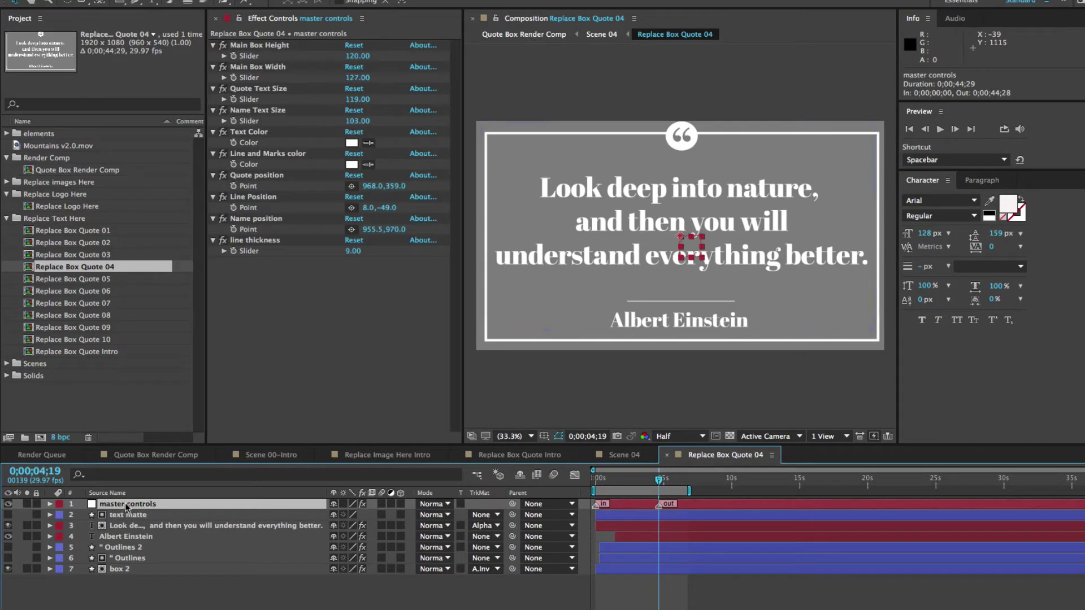
pyautogui.click(277, 155)
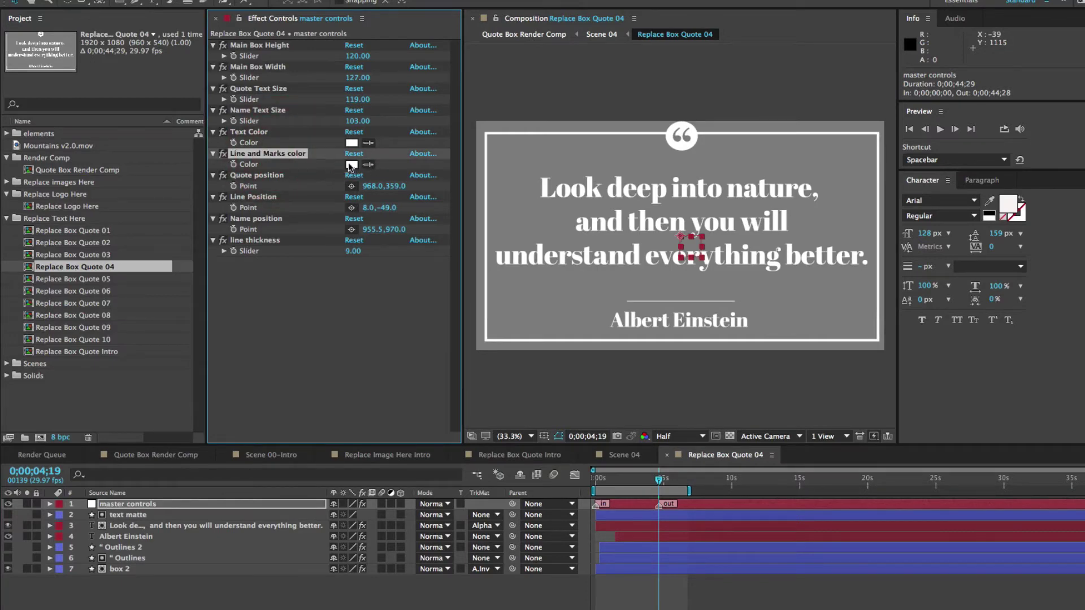
pyautogui.moveTo(395, 211); pyautogui.dragTo(382, 232)
pyautogui.click(321, 312)
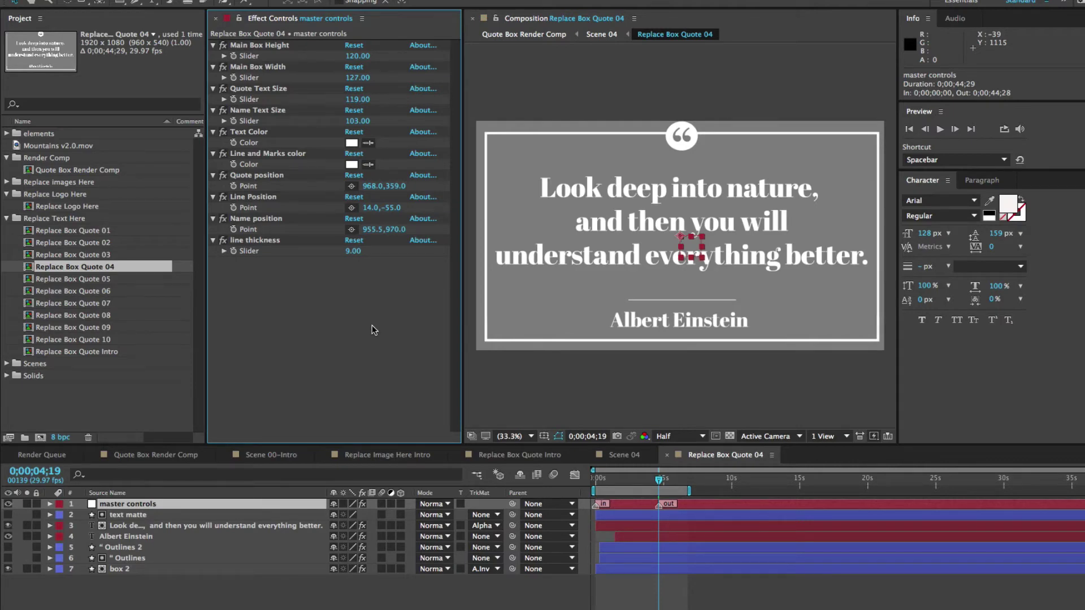
# - Replace the quote with 'Your Quote Goes Here' and a second line 'and another line here.'
pyautogui.click(141, 529)
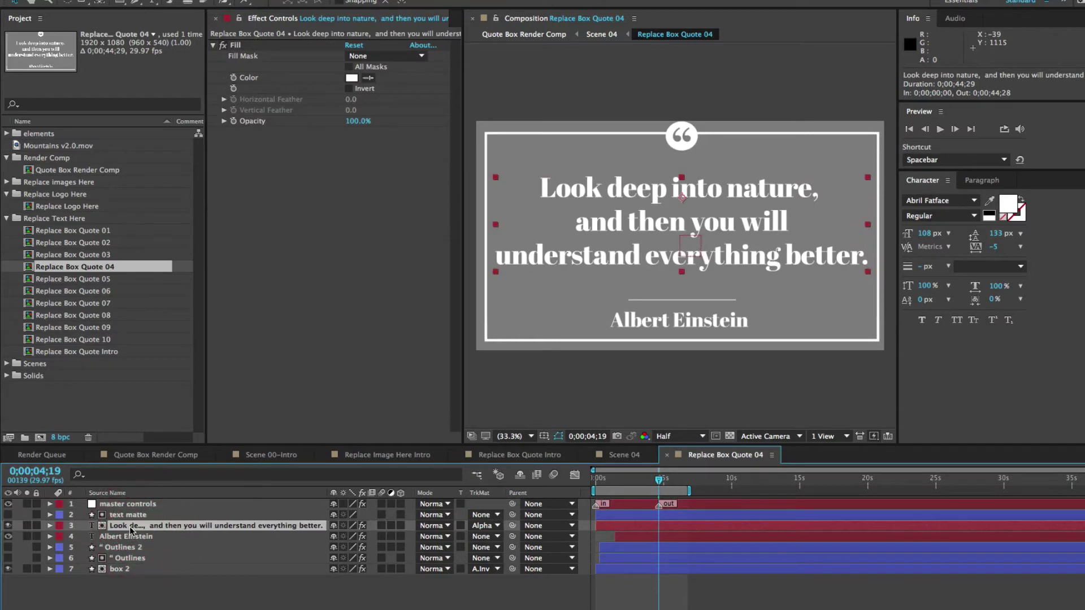
pyautogui.doubleClick(130, 529)
pyautogui.write('Your ')
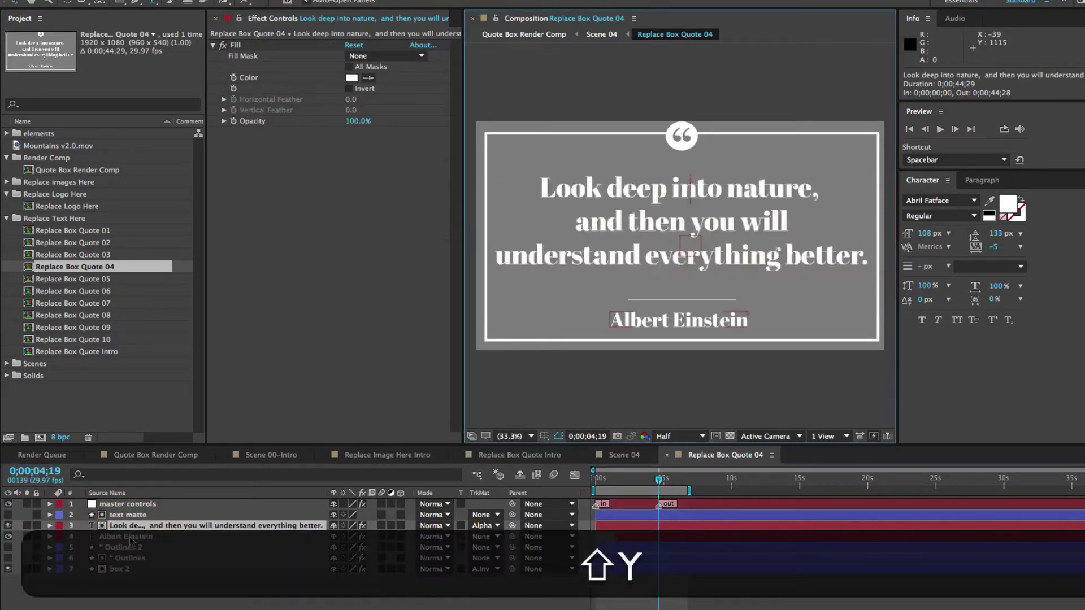
pyautogui.write('Quote Go')
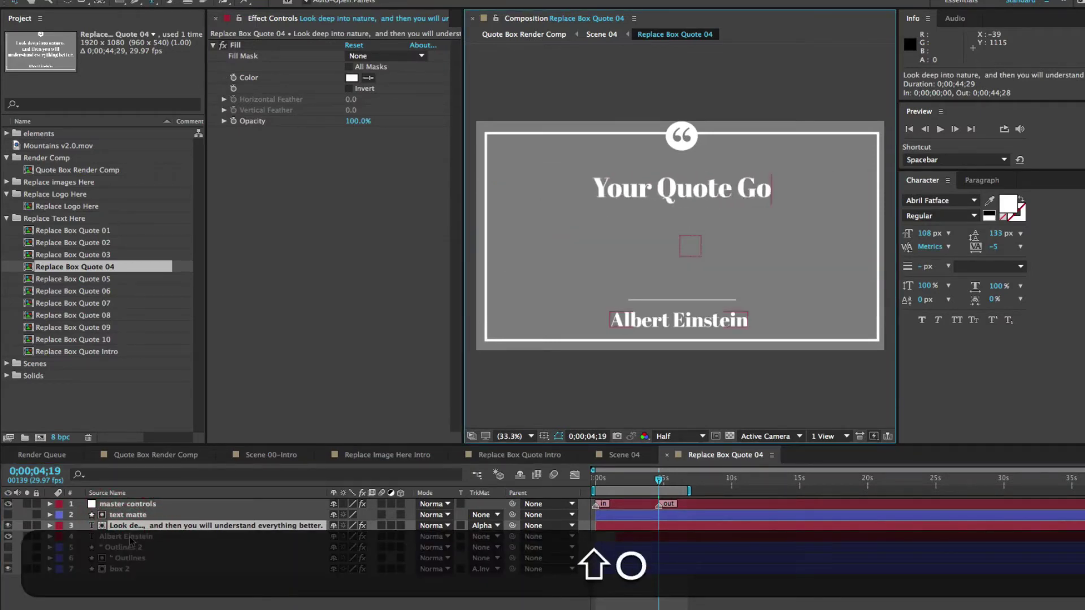
pyautogui.write('es Here')
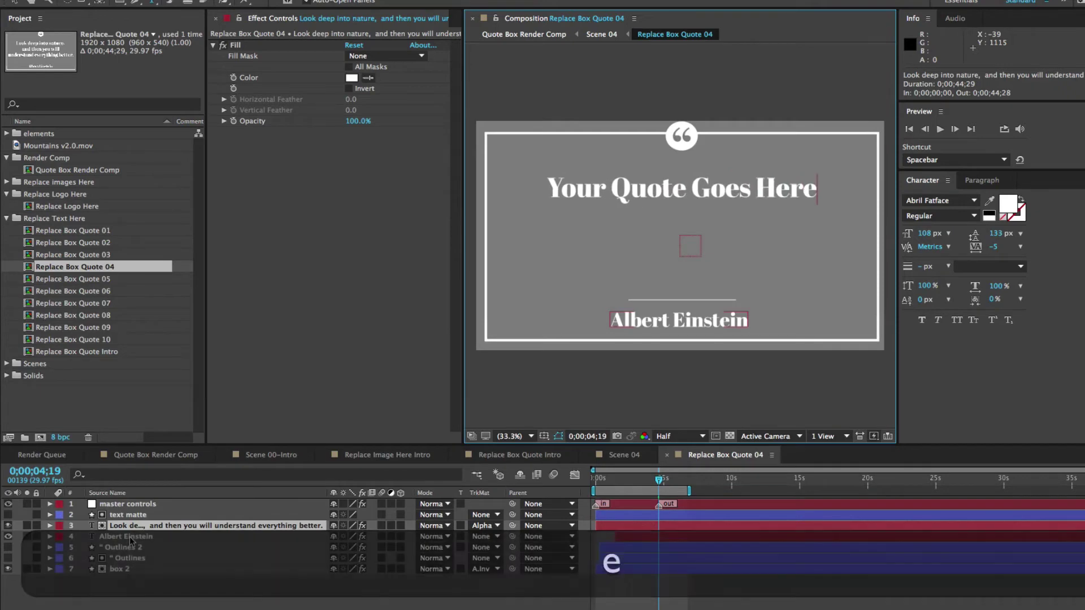
pyautogui.press('Return')
pyautogui.write('and a')
pyautogui.press('BackSpace')
pyautogui.write('nother l')
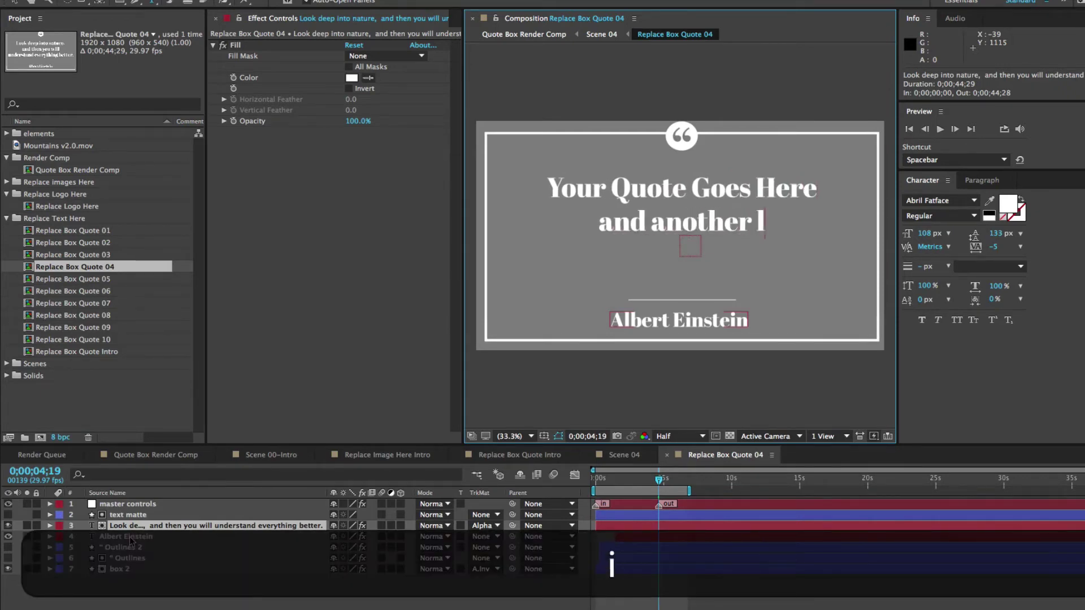
pyautogui.write('ine here.')
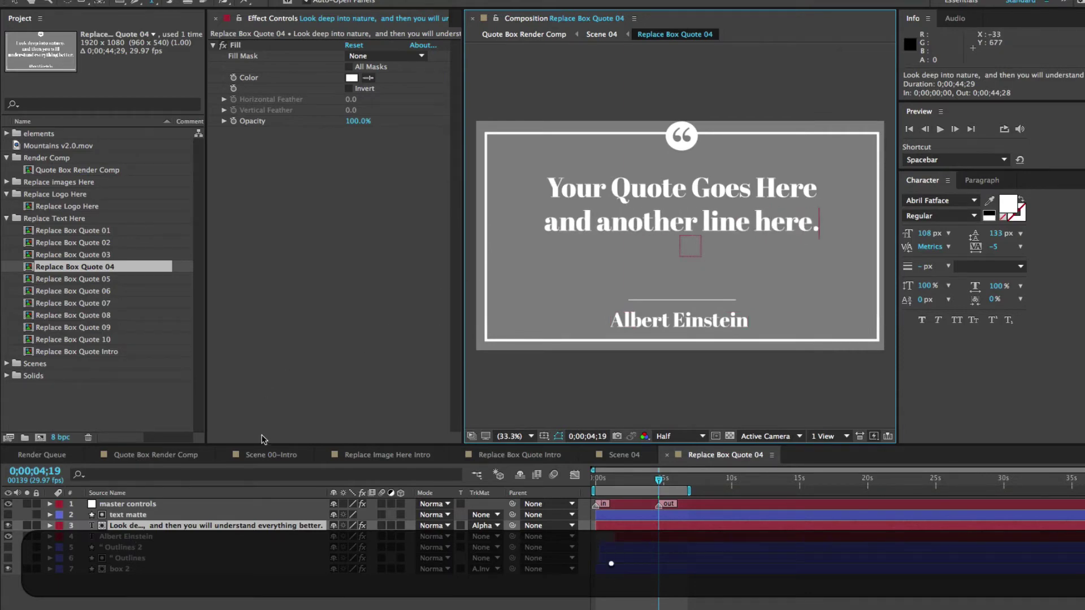
# - Lower the quote text via master controls, then select Replace Image Here 04 in Scene 04
pyautogui.click(128, 504)
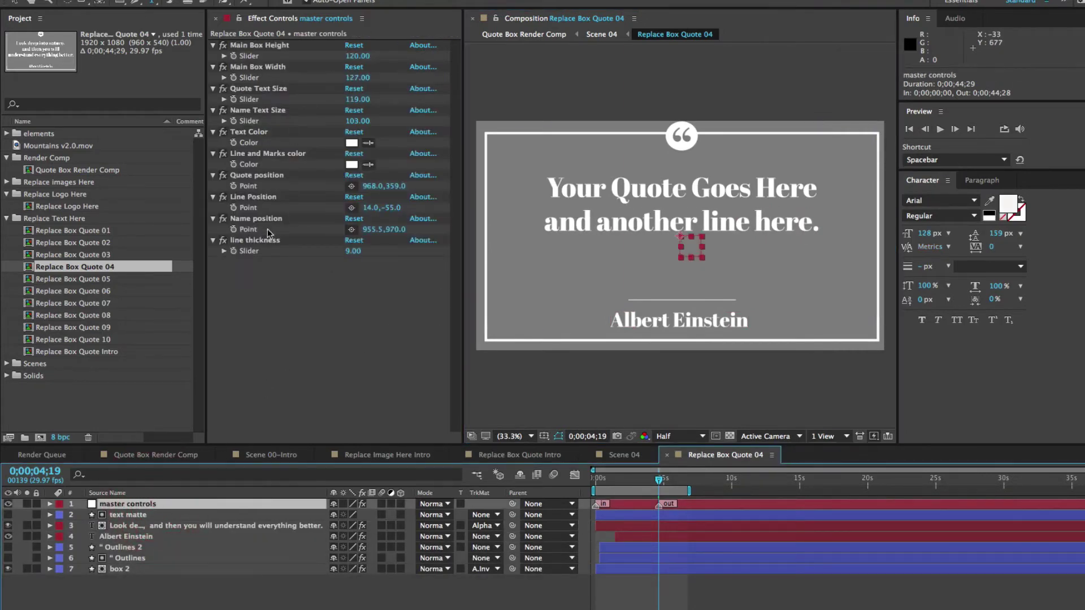
pyautogui.moveTo(383, 193); pyautogui.dragTo(352, 208)
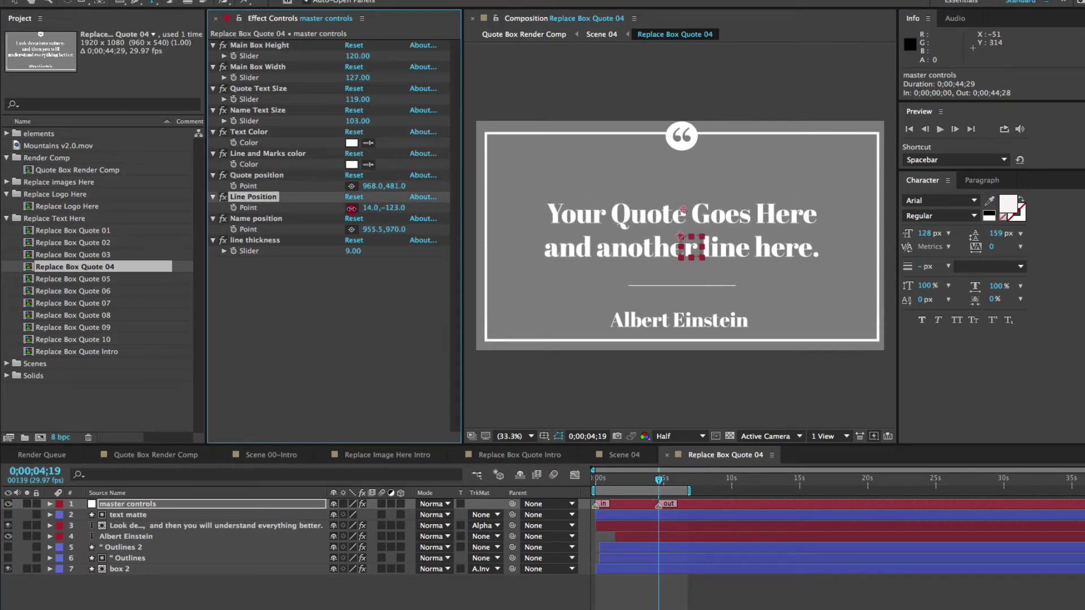
pyautogui.click(625, 456)
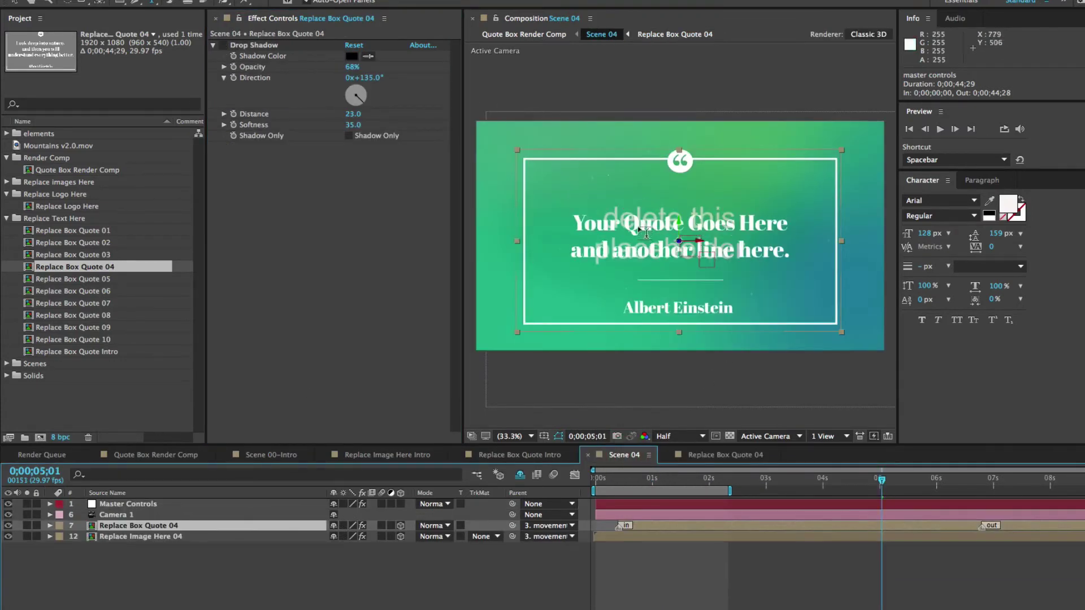
pyautogui.press('v')
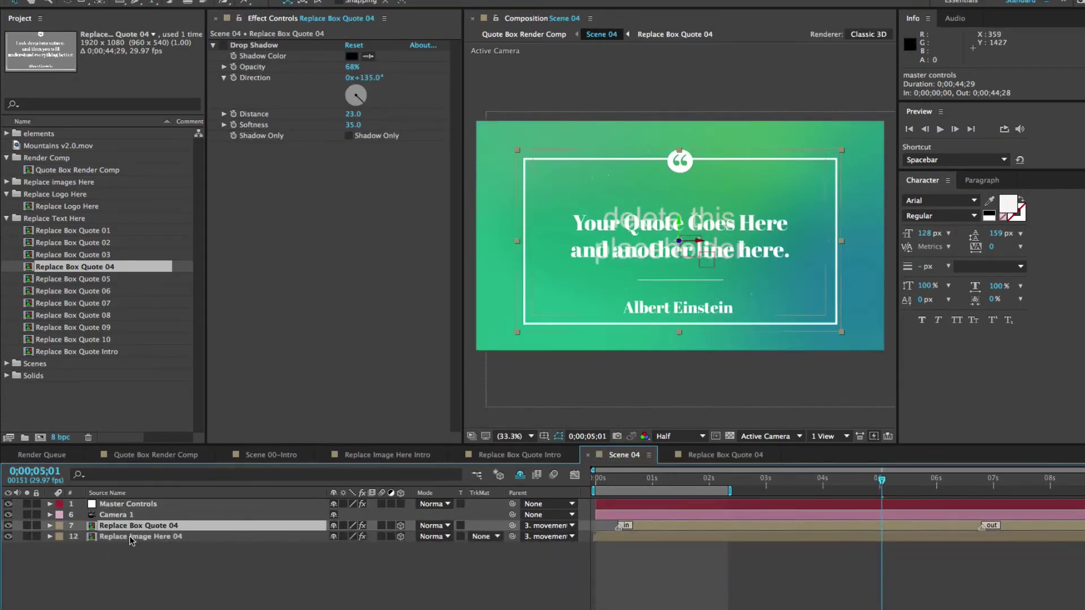
pyautogui.click(129, 537)
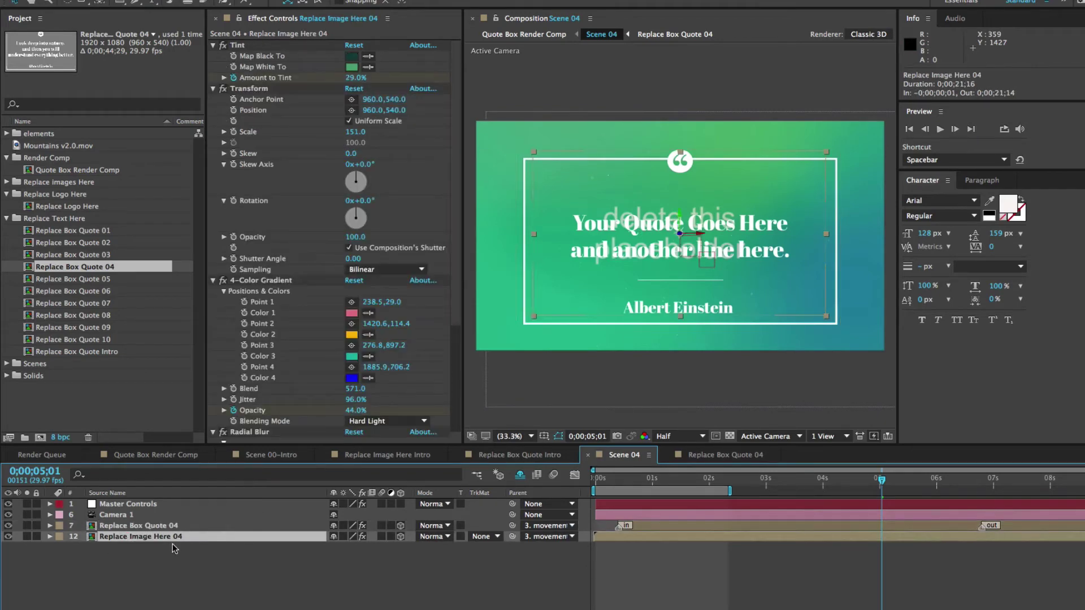
# - Open Replace Image Here 04, hide its placeholder, and add the imported speaker.jpeg as the top layer
pyautogui.doubleClick(120, 536)
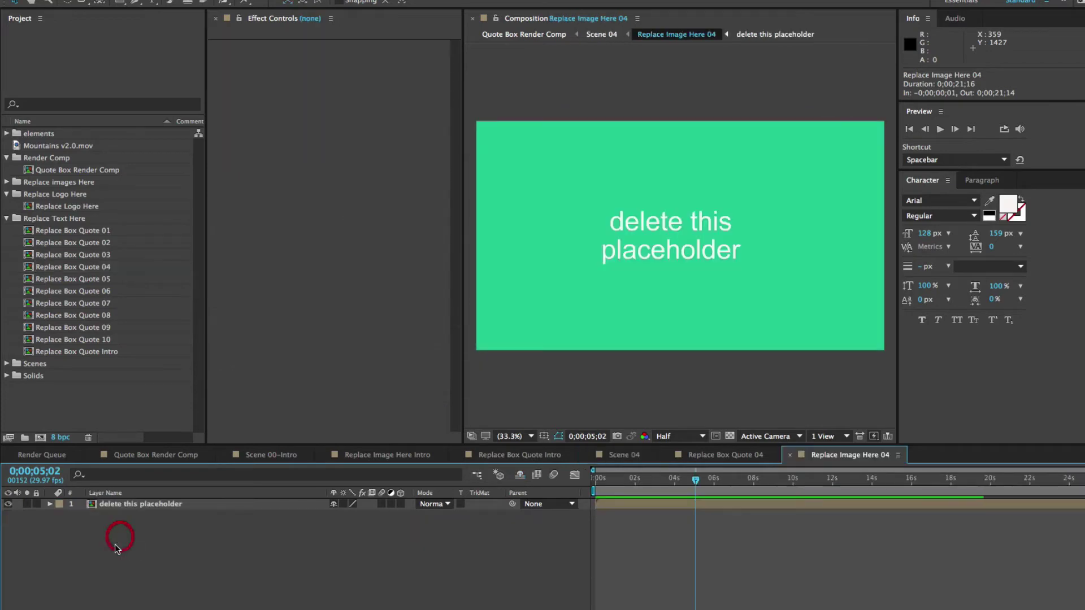
pyautogui.click(8, 504)
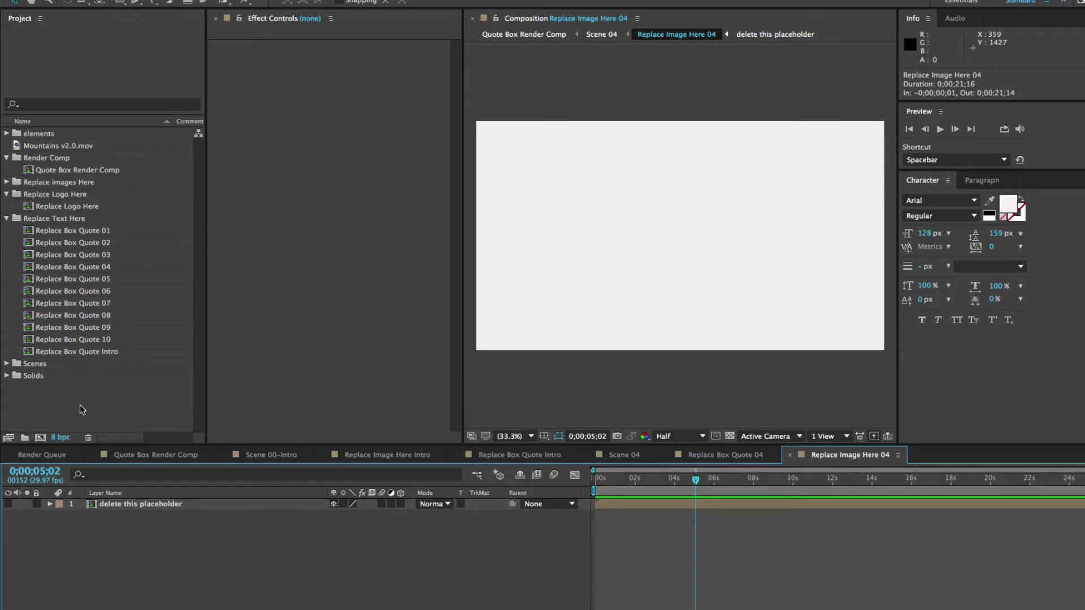
pyautogui.doubleClick(35, 408)
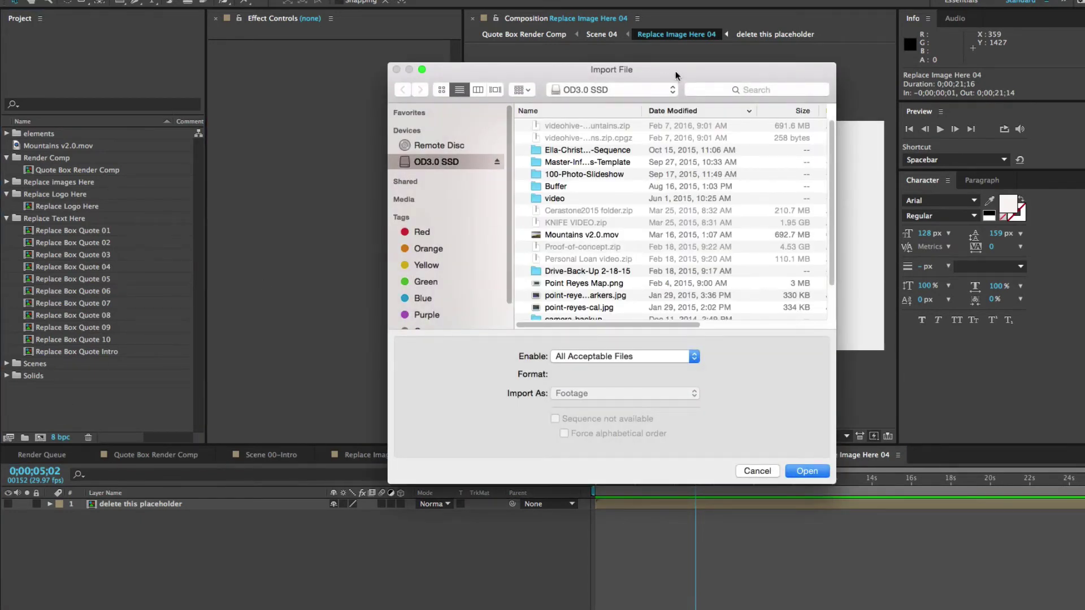
pyautogui.moveTo(673, 75); pyautogui.dragTo(625, 64)
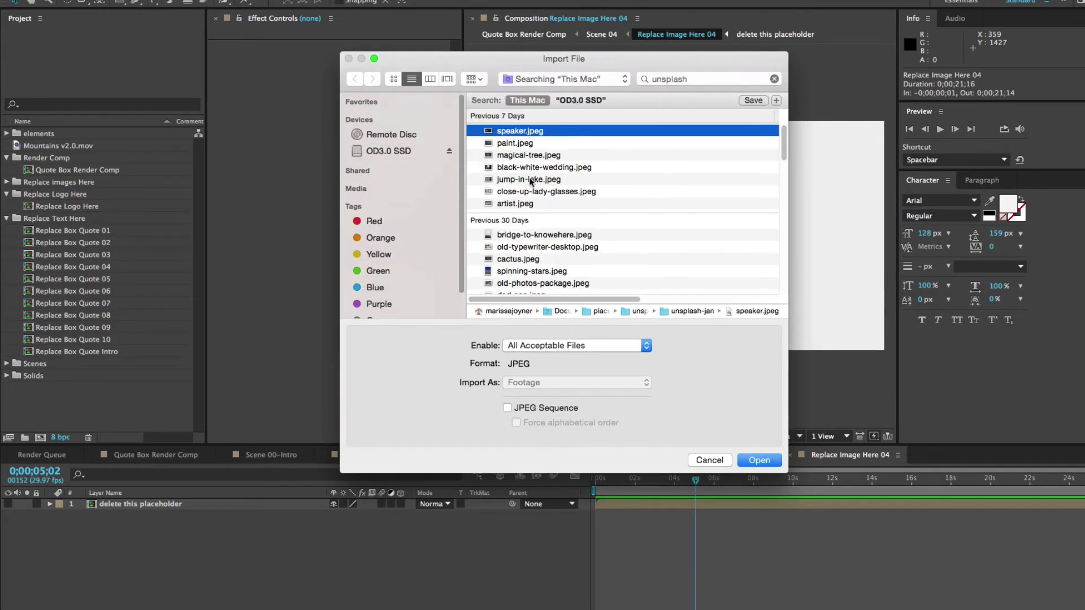
pyautogui.click(759, 459)
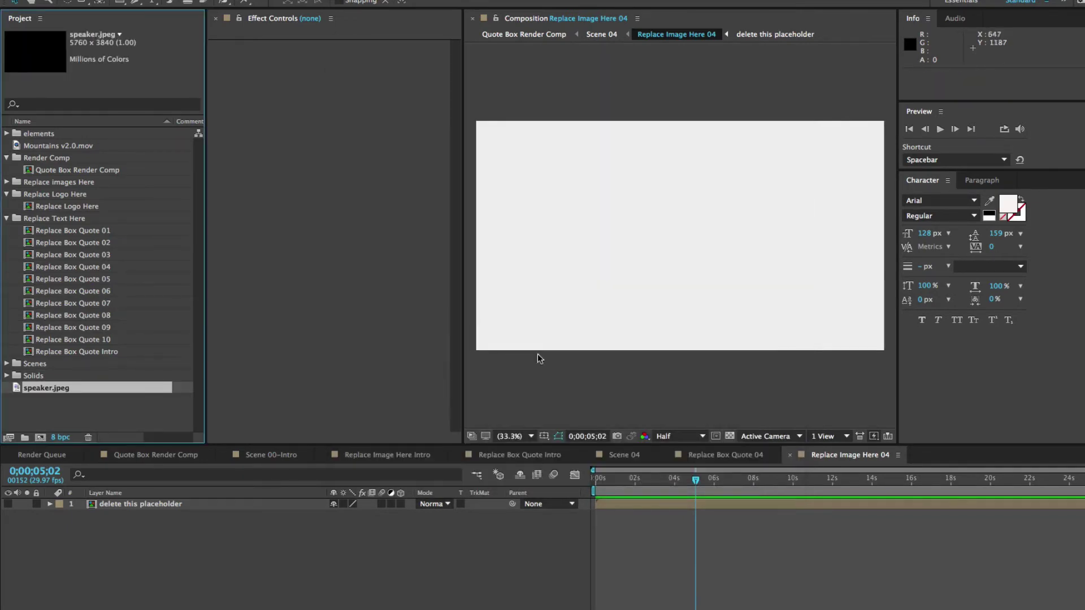
pyautogui.click(55, 390)
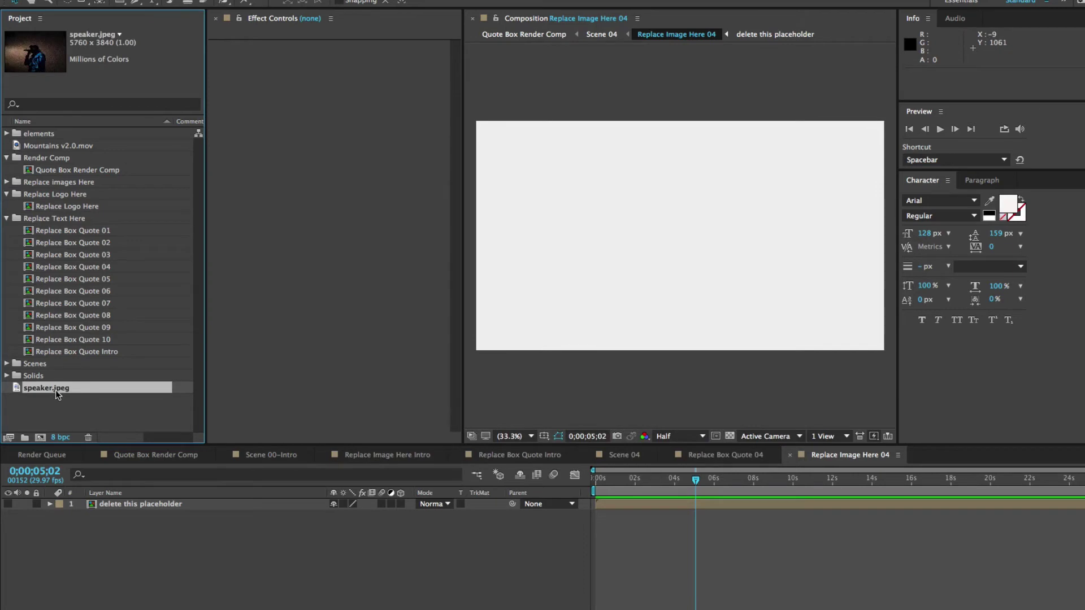
pyautogui.moveTo(58, 391); pyautogui.dragTo(117, 506)
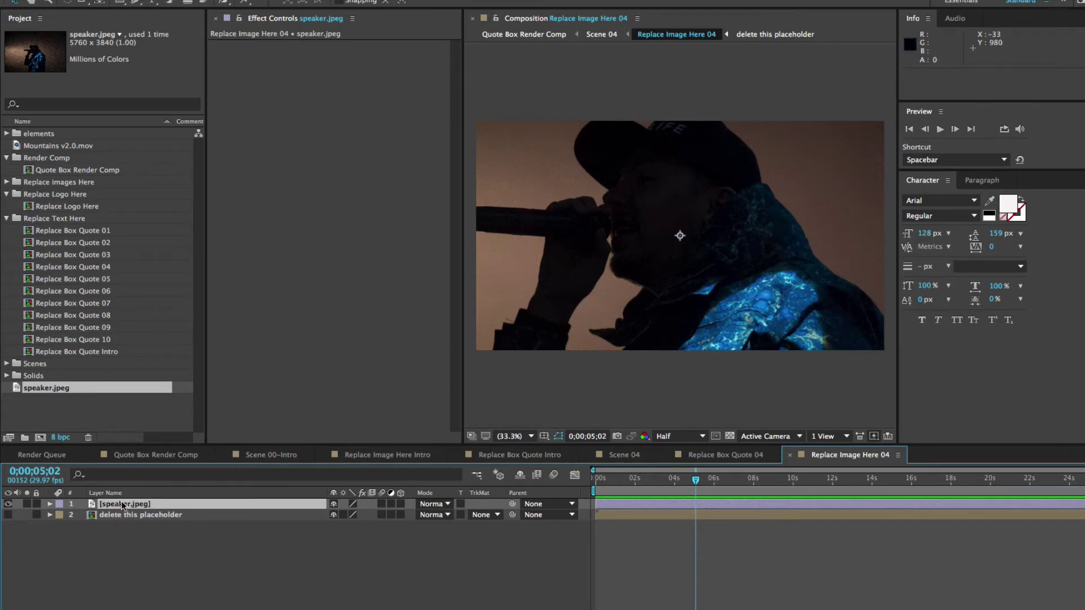
# - Scale the speaker.jpeg layer to 37% and move it up slightly so the whole singer fits
pyautogui.press('s')
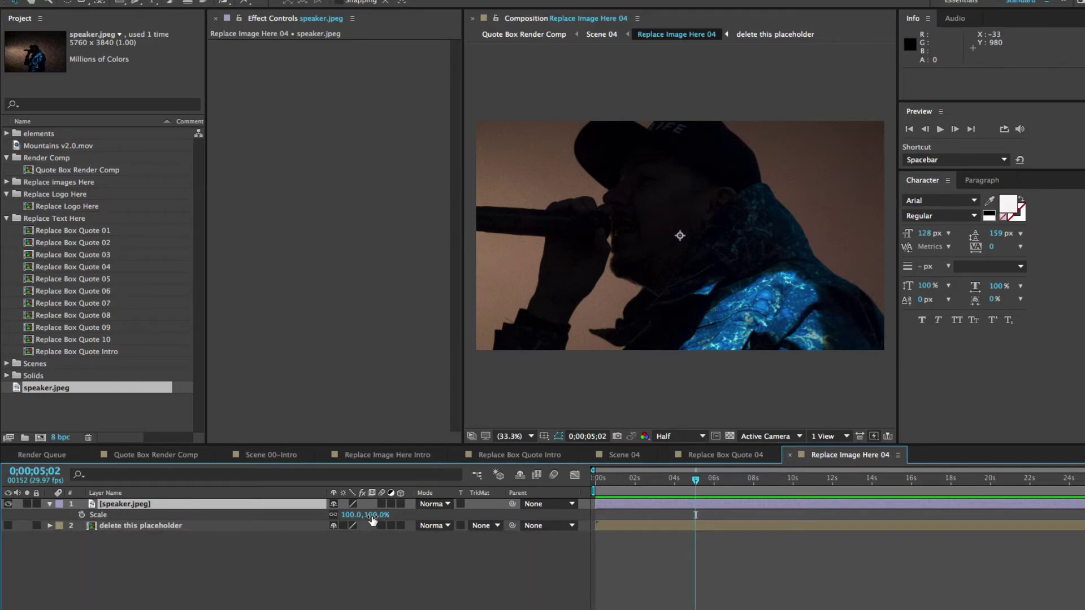
pyautogui.moveTo(366, 516); pyautogui.dragTo(323, 511)
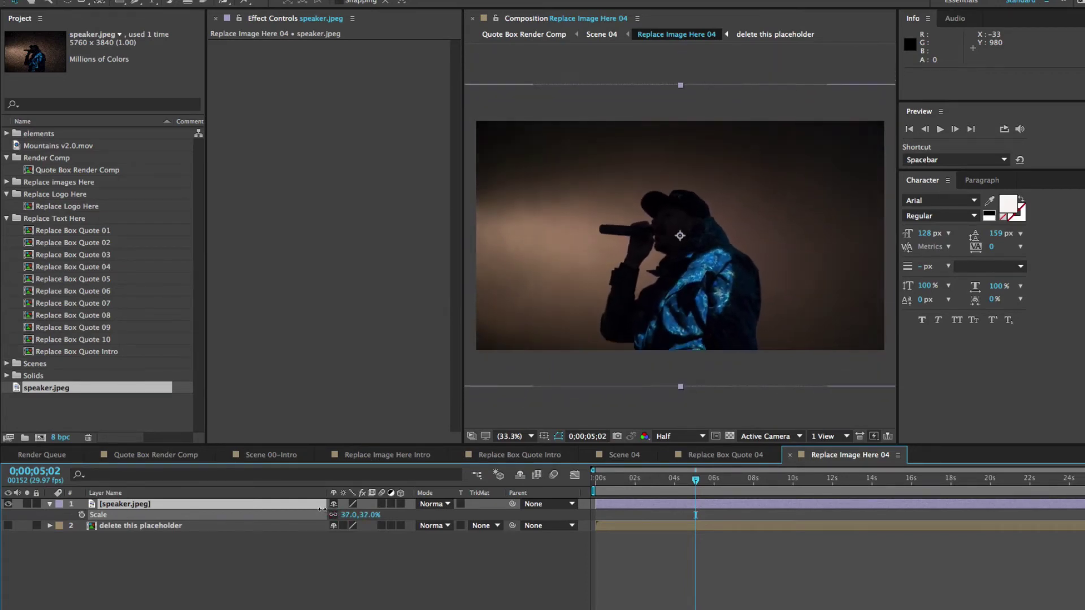
pyautogui.press('v')
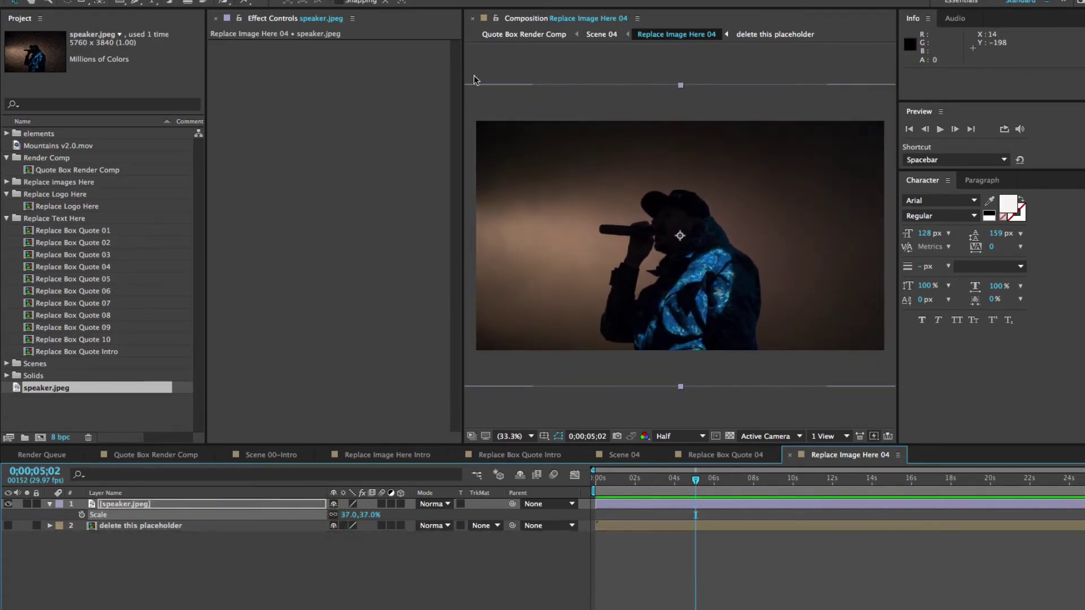
pyautogui.click(635, 104)
pyautogui.moveTo(635, 103); pyautogui.dragTo(629, 73)
pyautogui.click(416, 568)
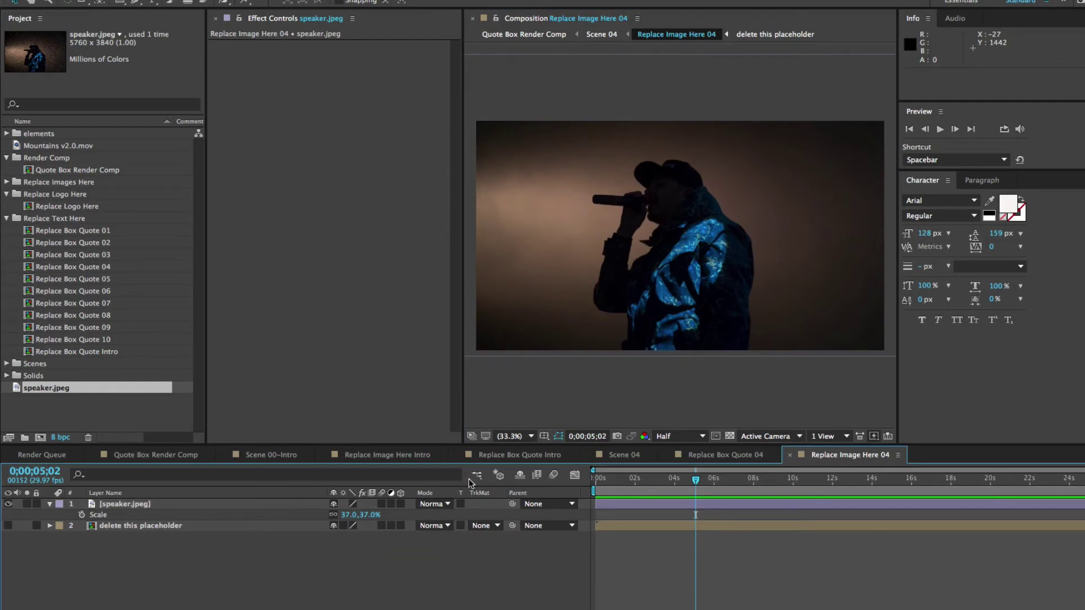
# - In Quote Box Render Comp, jump to the Scene 10-Closing Logo Scene in point (0;01;27;19)
pyautogui.click(625, 455)
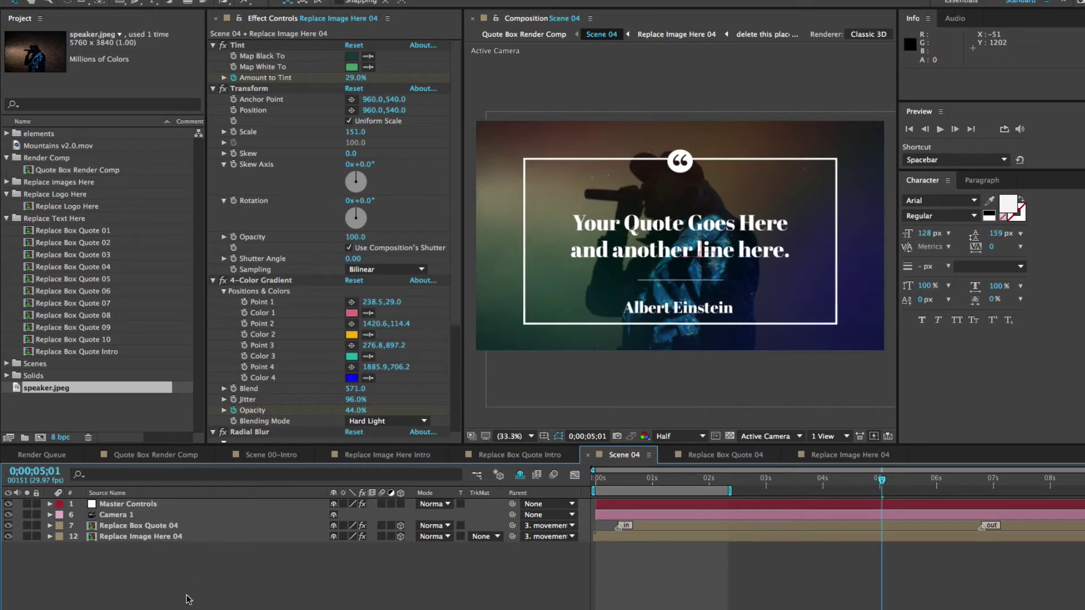
pyautogui.press('Tab')
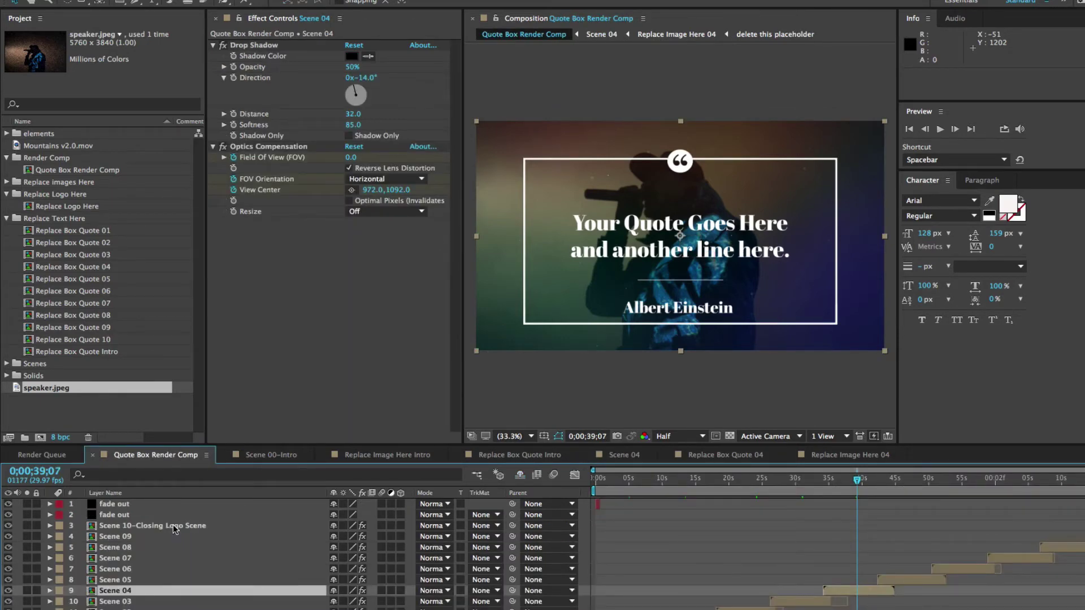
pyautogui.click(154, 527)
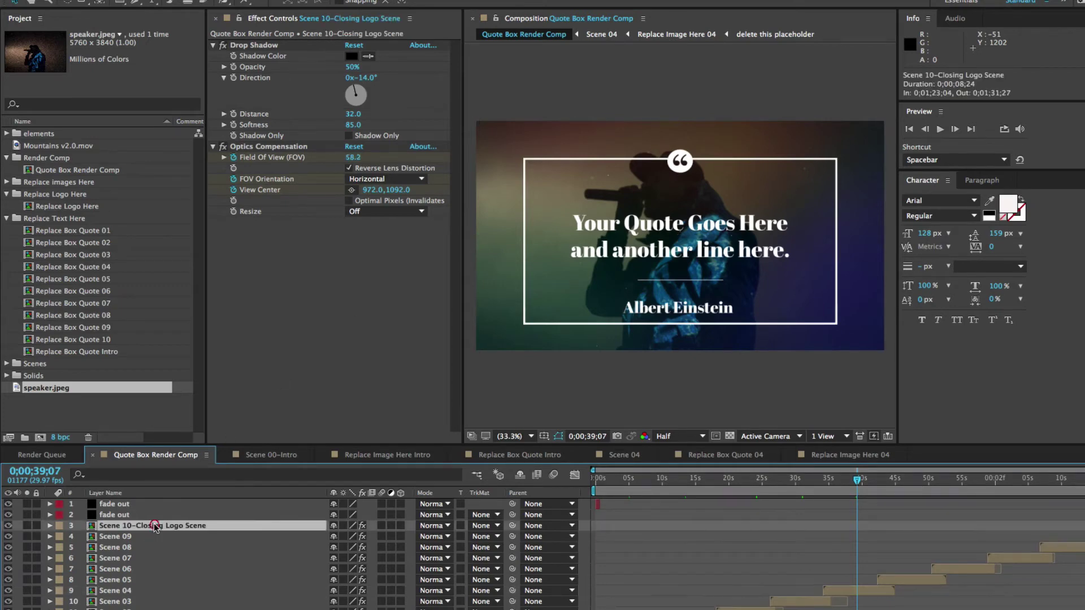
pyautogui.press('i')
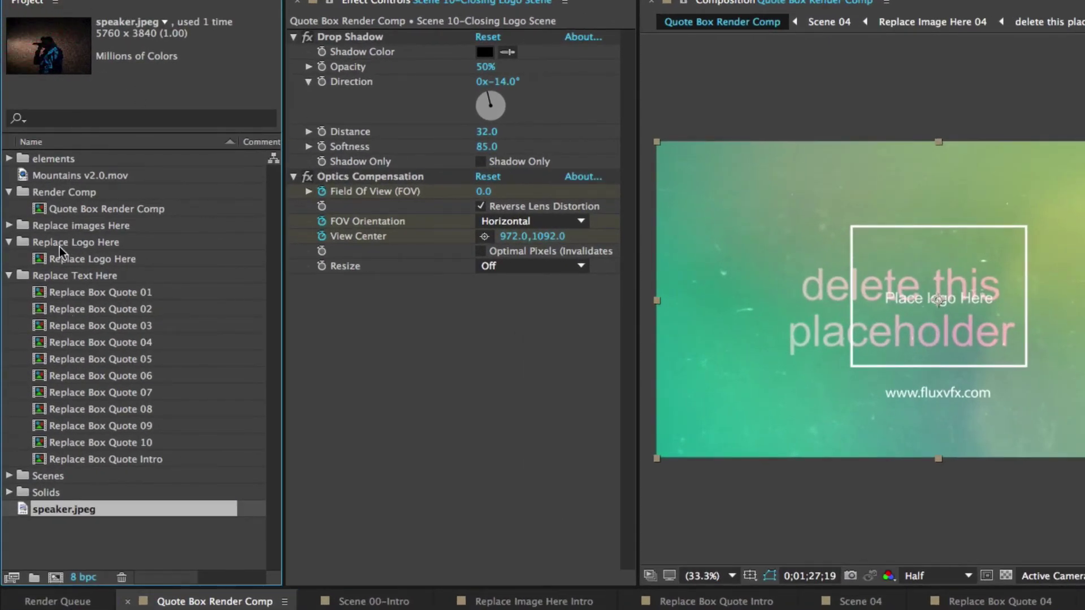
pyautogui.click(73, 247)
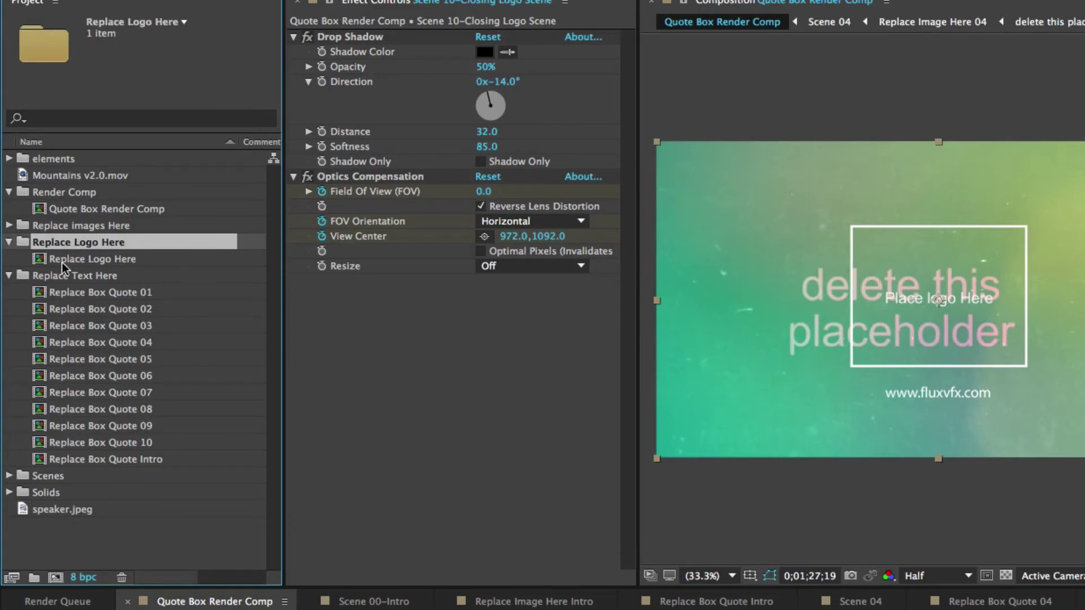
# - Open Replace Logo Here and hide the Place logo Here placeholder text layer
pyautogui.doubleClick(79, 259)
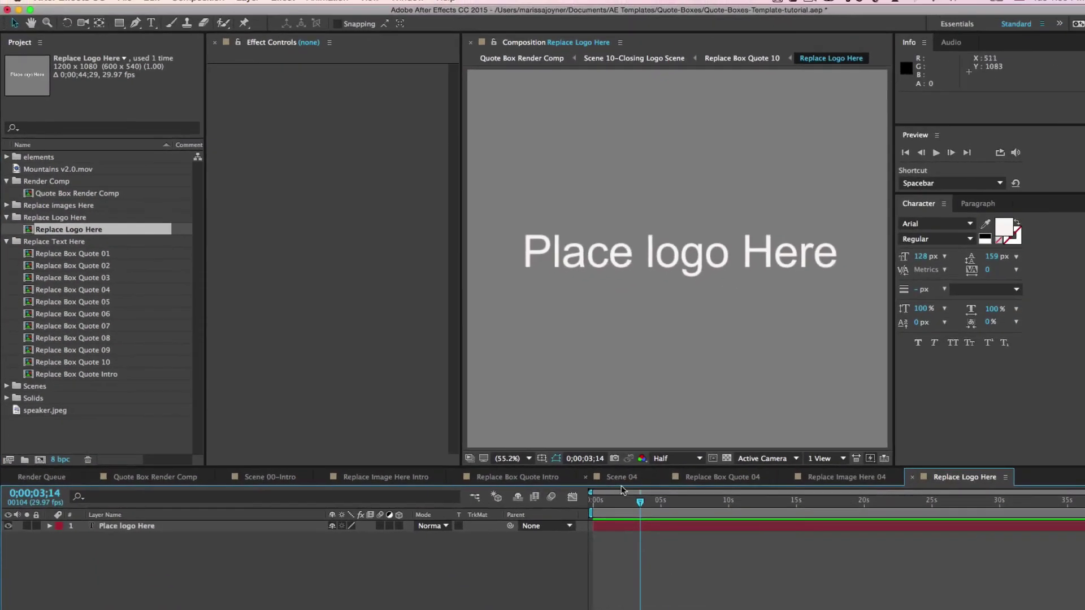
pyautogui.click(154, 525)
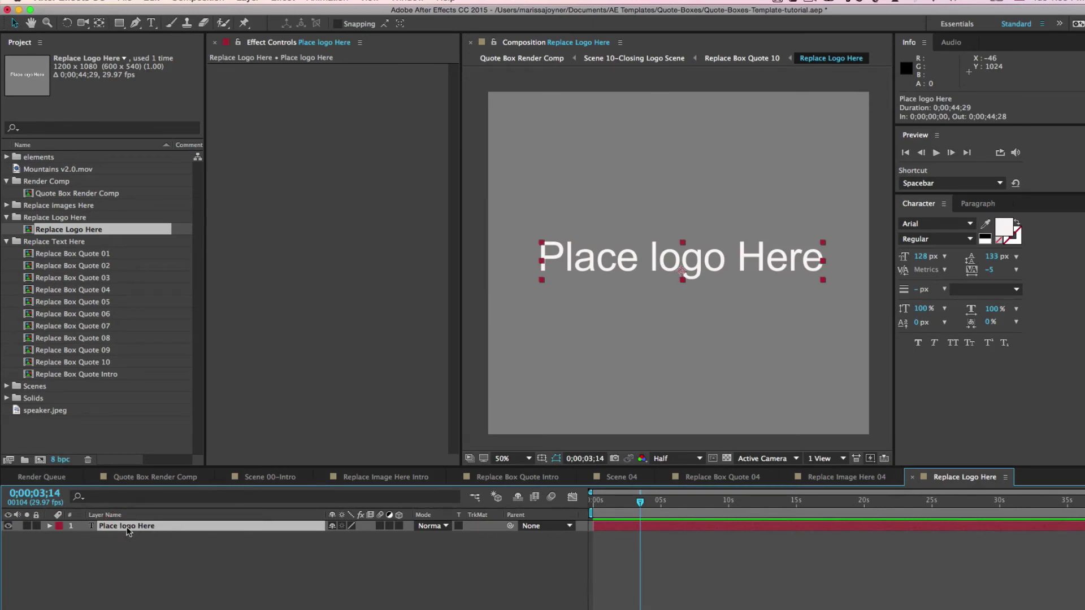
pyautogui.click(8, 525)
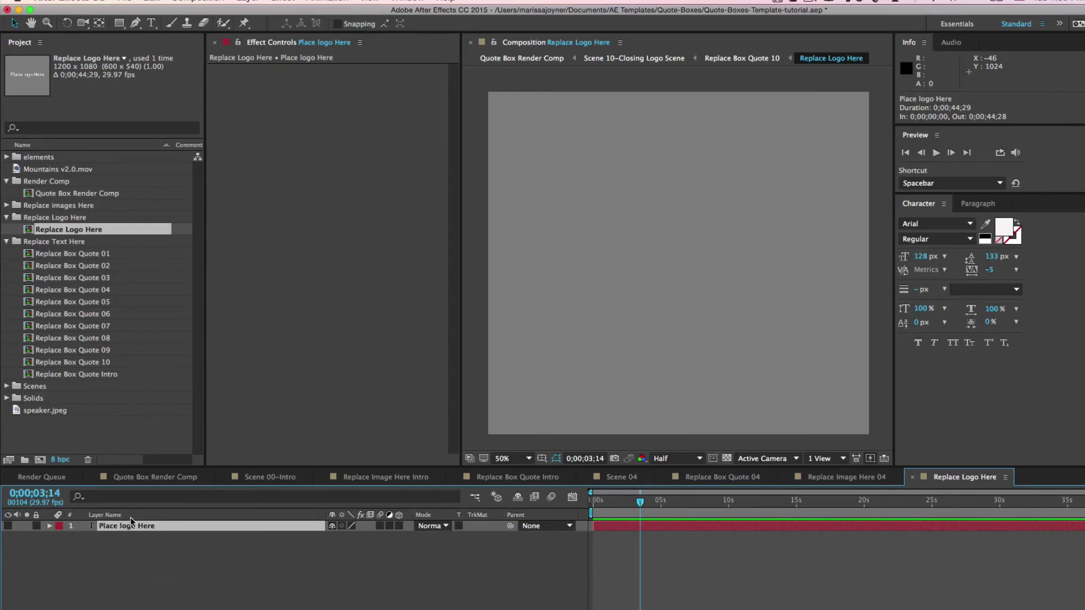
# - Import FluxVFX-logo-400.png and place it at the centre of the Replace Logo Here comp
pyautogui.click(125, 1)
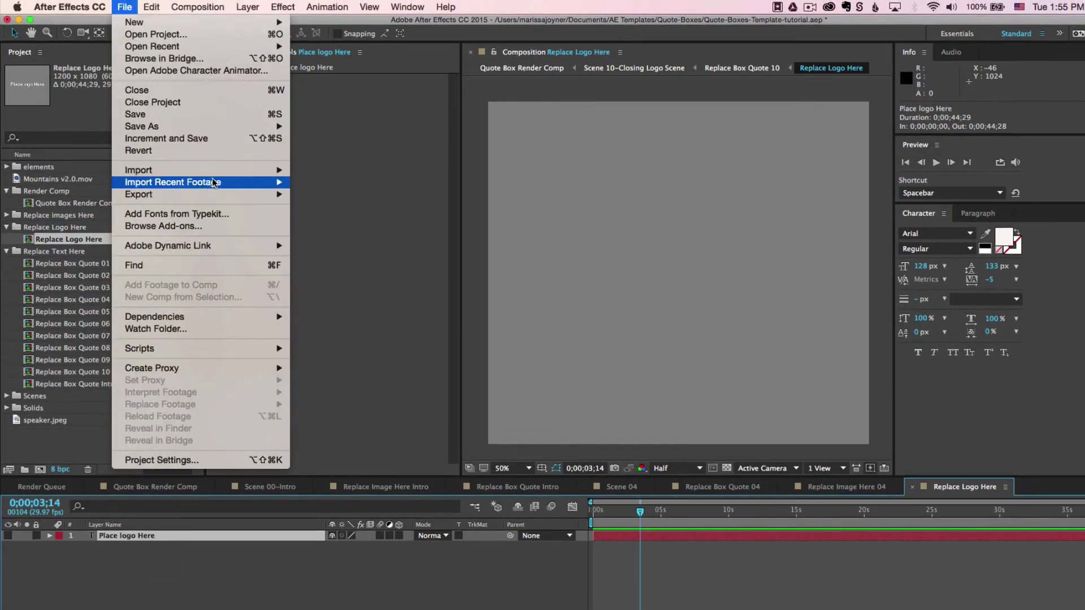
pyautogui.moveTo(213, 171)
pyautogui.click(308, 170)
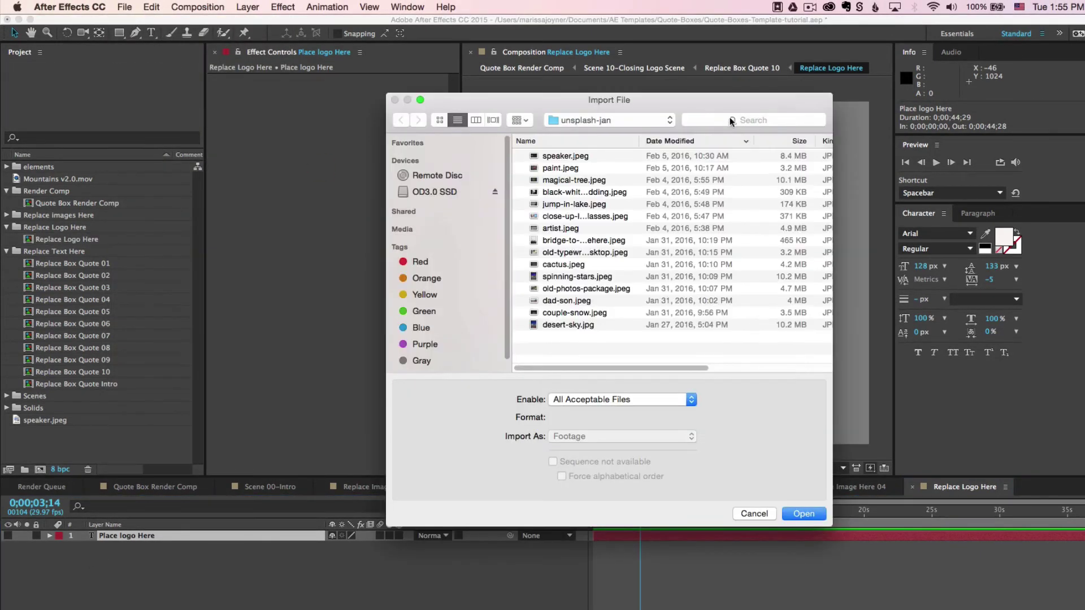
pyautogui.click(730, 119)
pyautogui.write('fluxvfx logo')
pyautogui.click(603, 272)
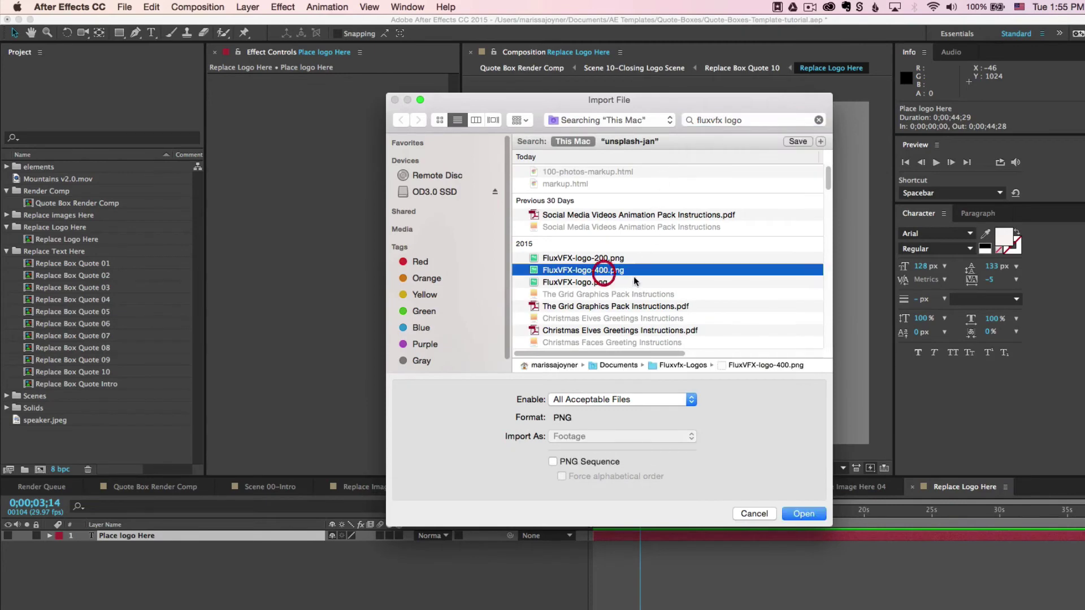
pyautogui.click(803, 514)
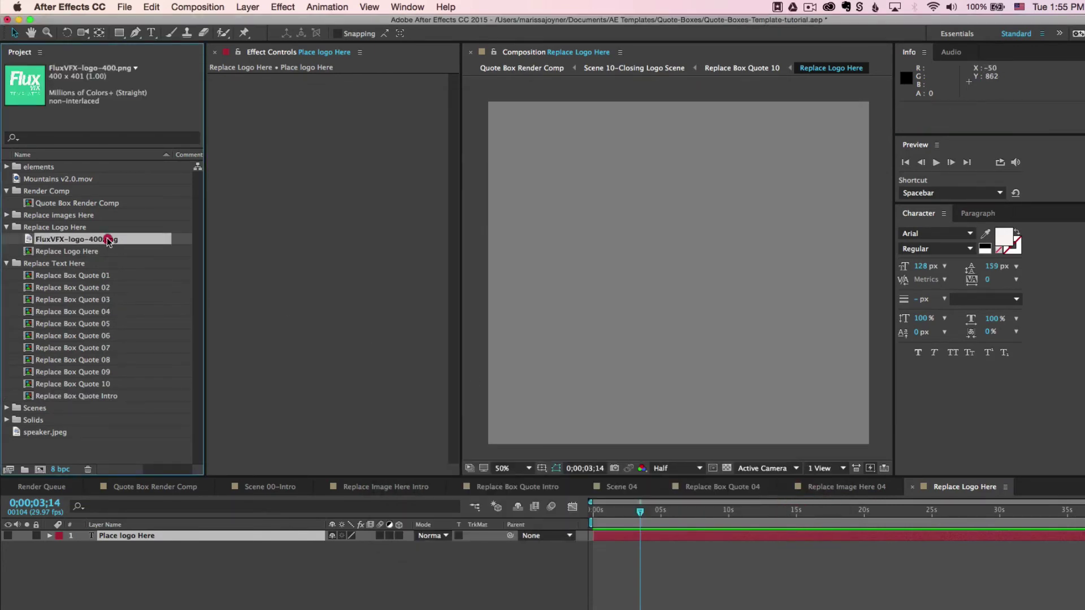
pyautogui.moveTo(107, 242); pyautogui.dragTo(690, 270)
pyautogui.press('s')
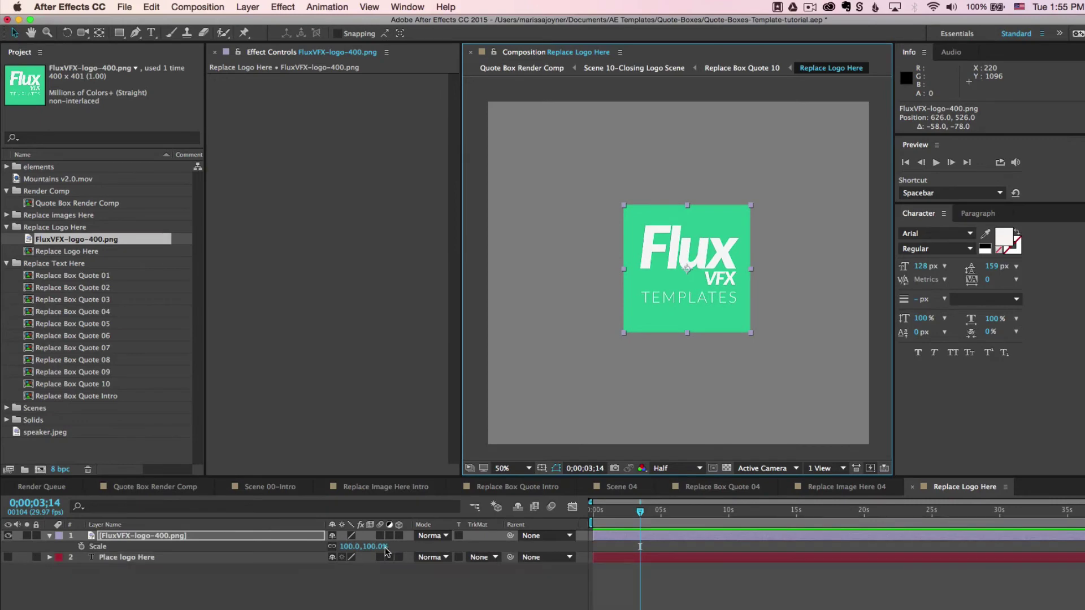
# - Delete the FluxVFX-logo-400.png layer and remove its footage from the project
pyautogui.press('Delete')
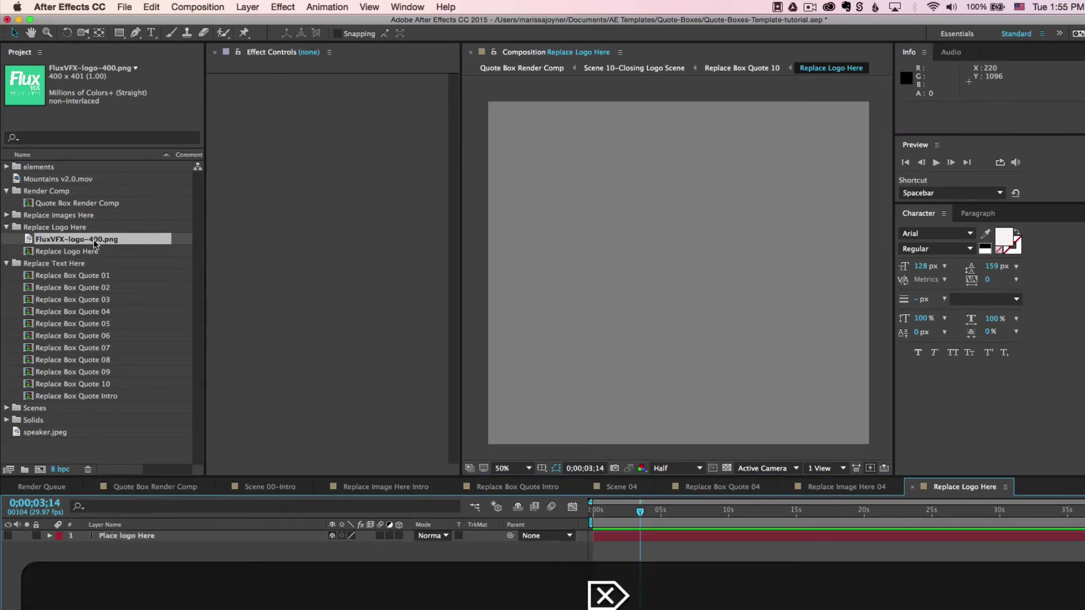
pyautogui.click(95, 239)
pyautogui.press('Delete')
# - Import FluxVFX-2014-logo.psd as merged footage, add it to the comp, and centre it in the frame
pyautogui.doubleClick(110, 450)
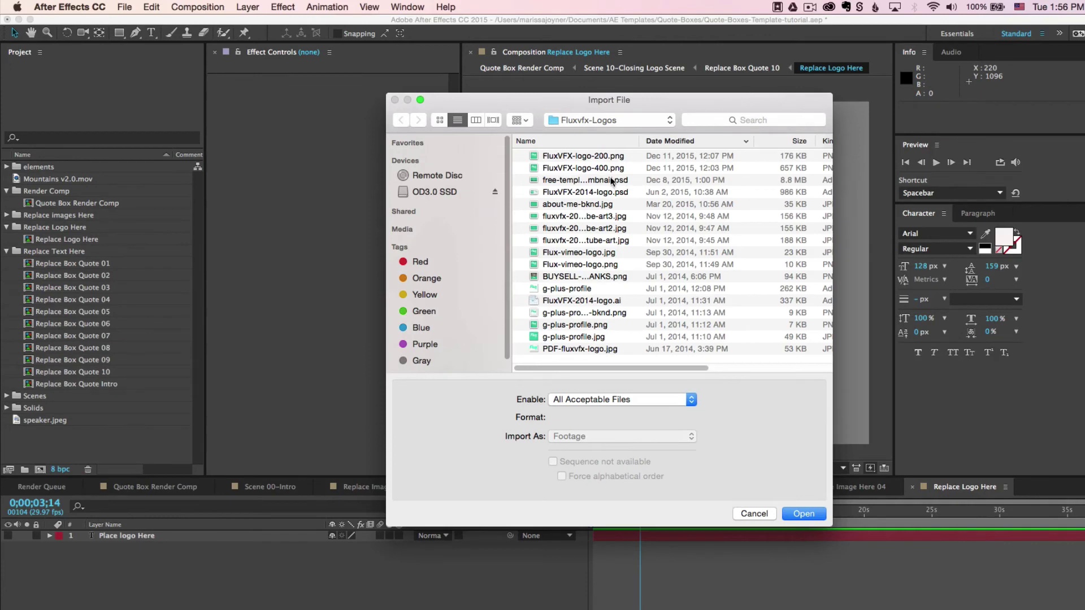
pyautogui.click(621, 193)
pyautogui.click(803, 513)
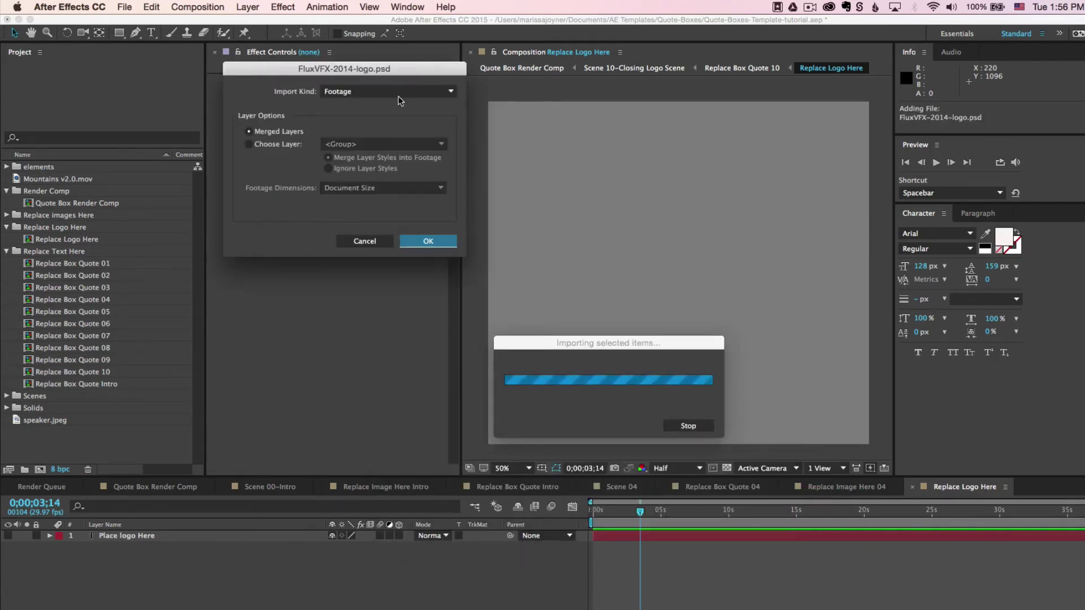
pyautogui.click(432, 242)
pyautogui.moveTo(95, 180); pyautogui.dragTo(109, 546)
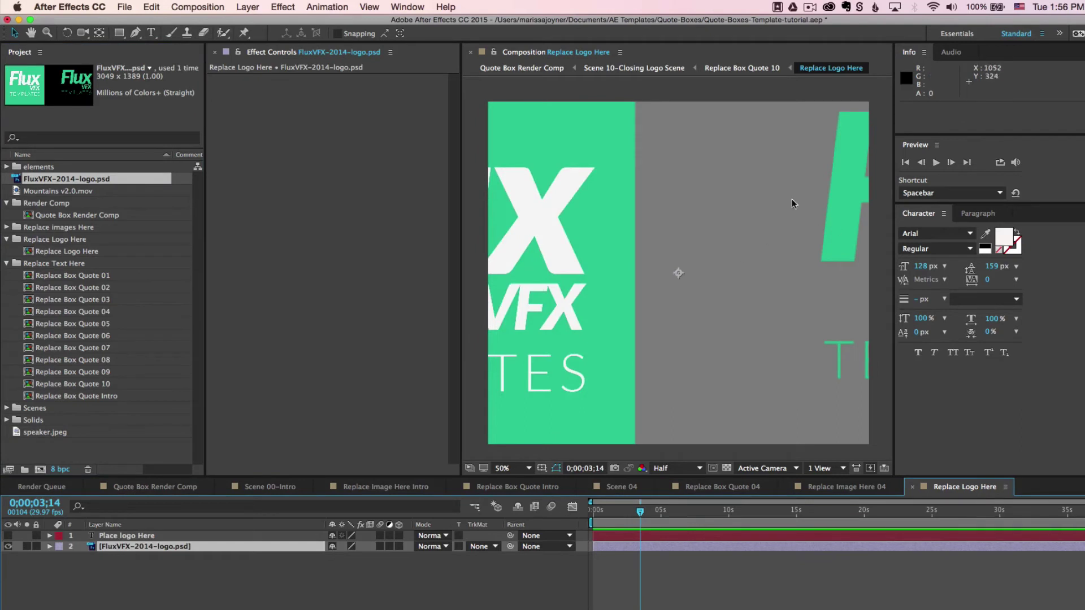
pyautogui.moveTo(744, 244); pyautogui.dragTo(390, 255)
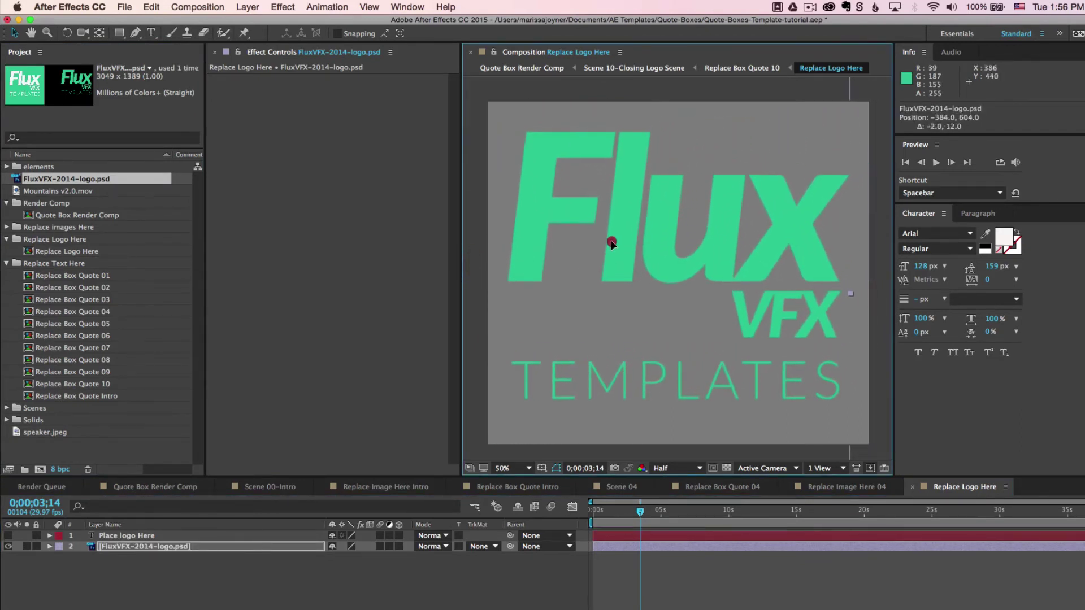
pyautogui.moveTo(607, 240); pyautogui.dragTo(603, 248)
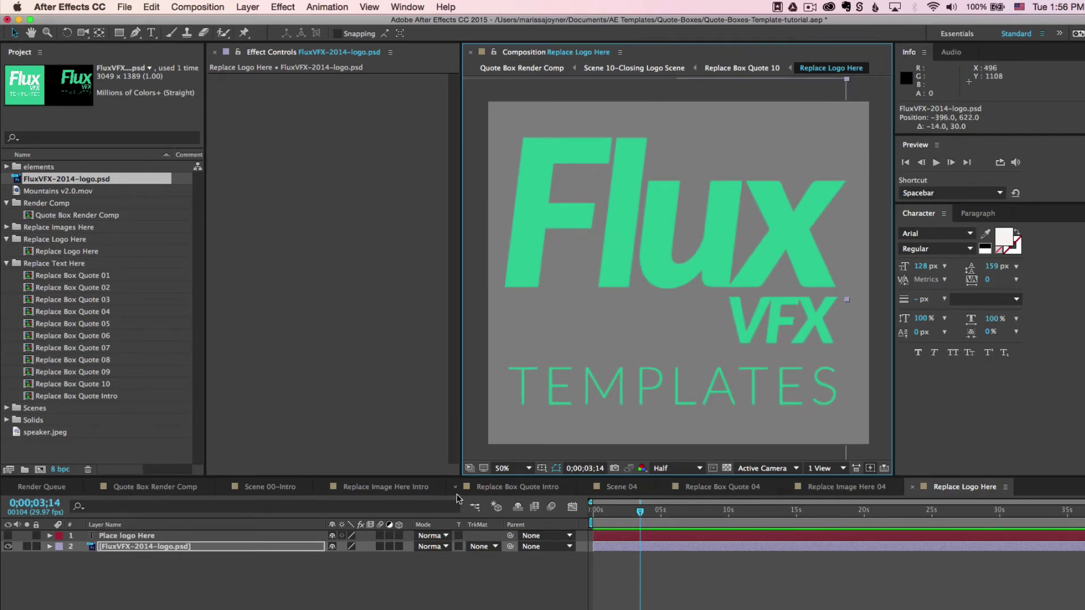
# - Open Scene 10-Closing Logo Scene and its Replace Image Here 10 precomp, hiding the placeholder layer
pyautogui.click(146, 489)
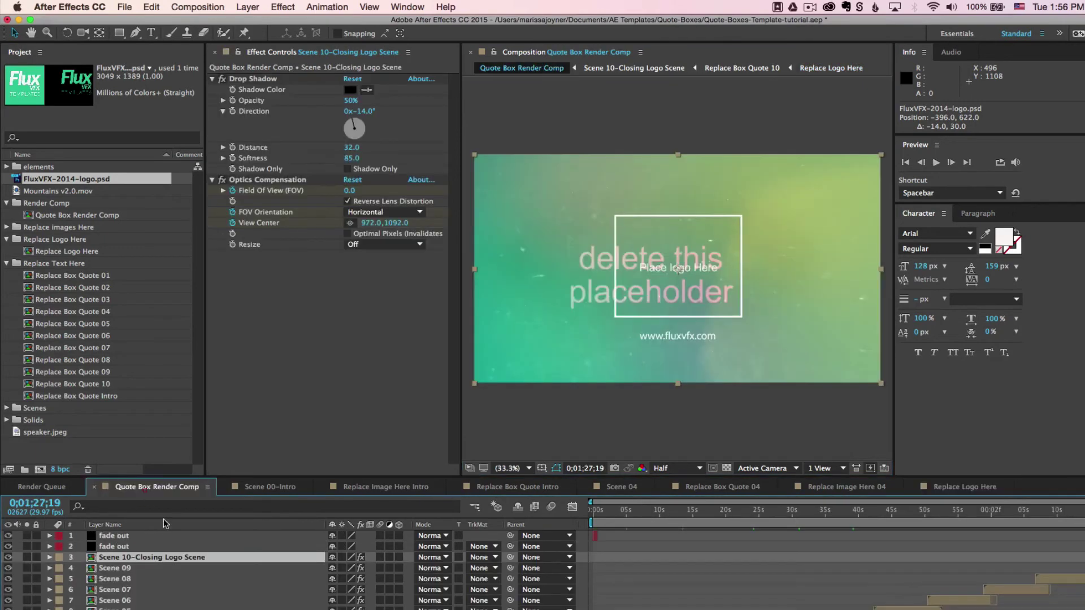
pyautogui.doubleClick(168, 558)
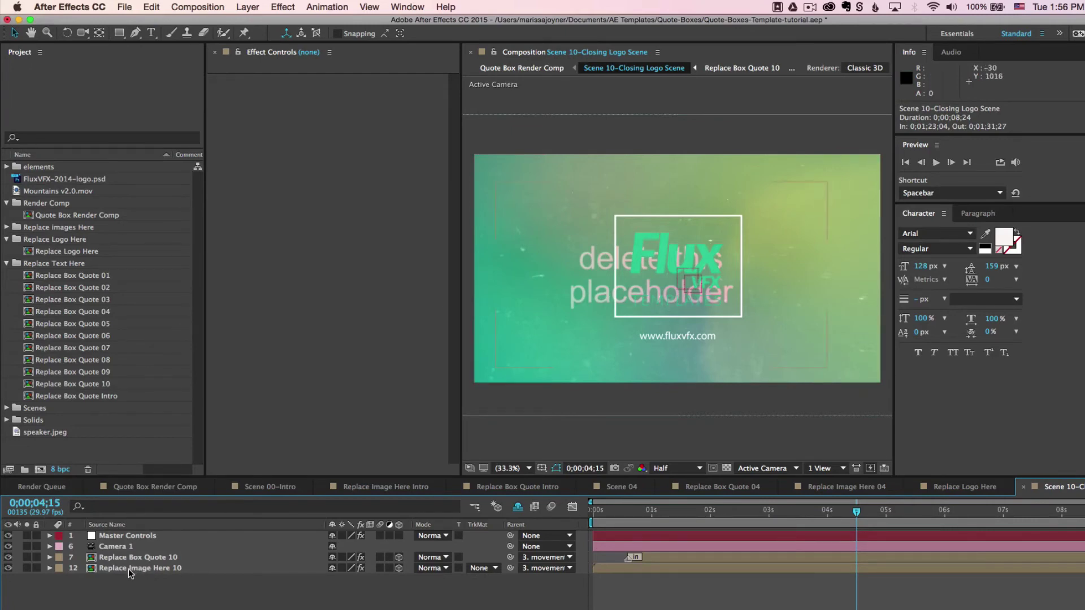
pyautogui.click(109, 569)
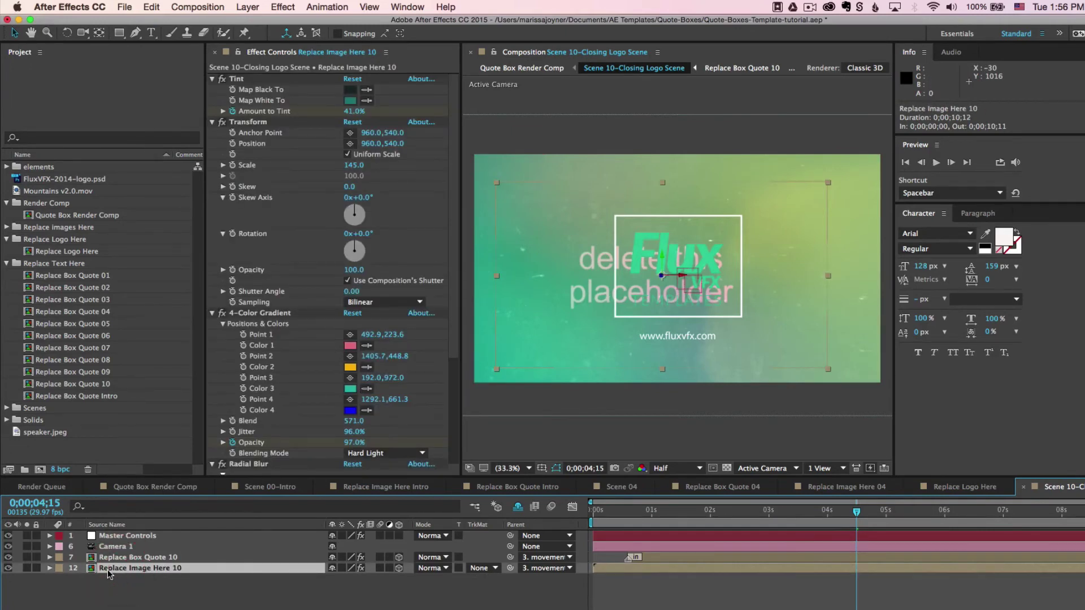
pyautogui.doubleClick(135, 572)
pyautogui.click(9, 536)
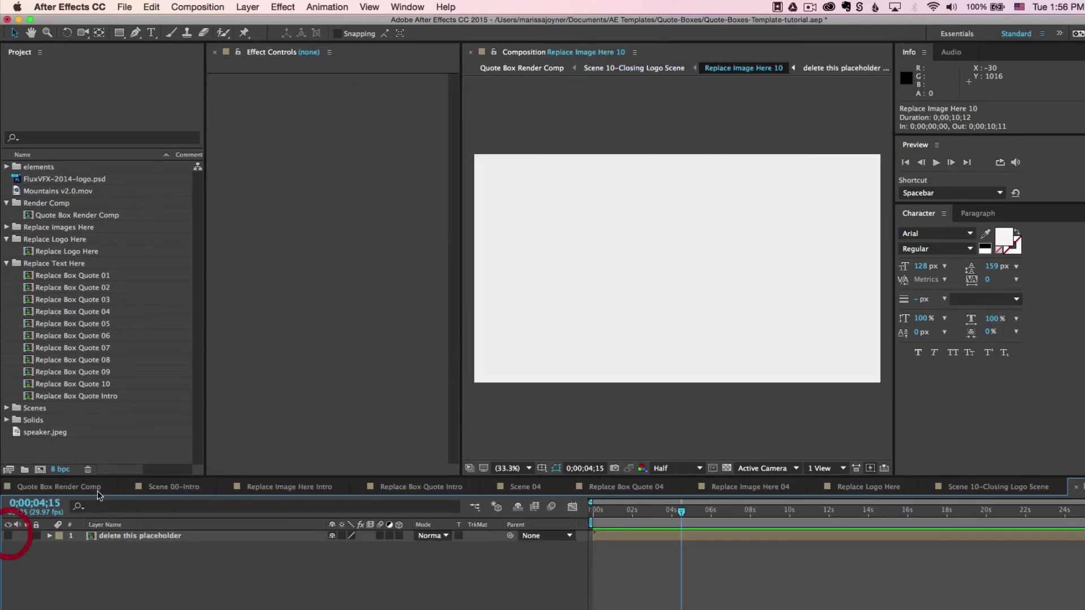
# - Import magical-tree.jpeg above the placeholder, scale it to 37%, and return to Scene 10
pyautogui.doubleClick(68, 455)
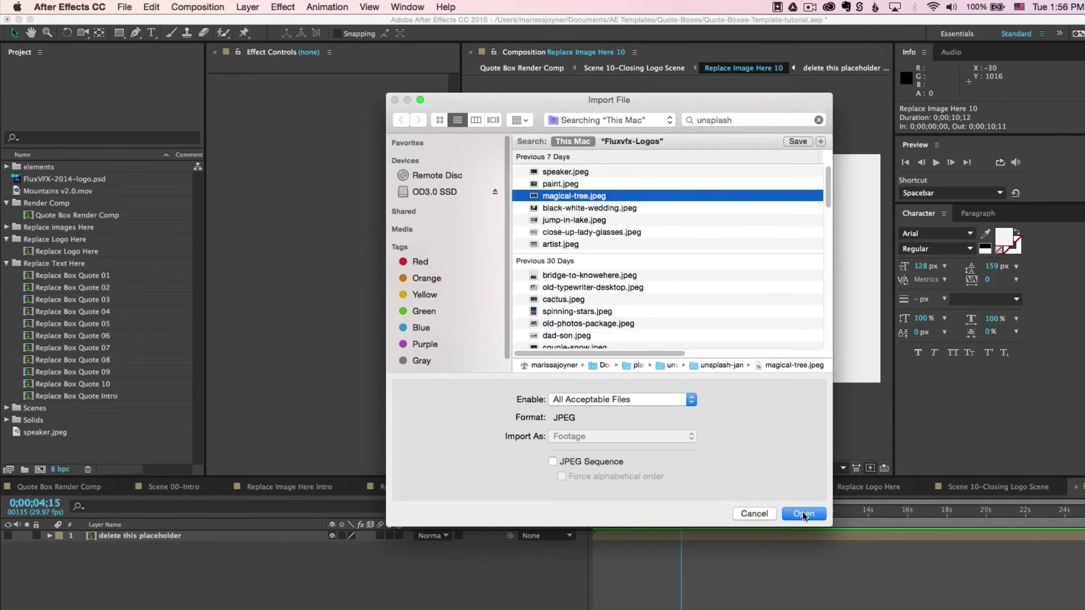
pyautogui.click(804, 514)
pyautogui.moveTo(78, 211); pyautogui.dragTo(133, 534)
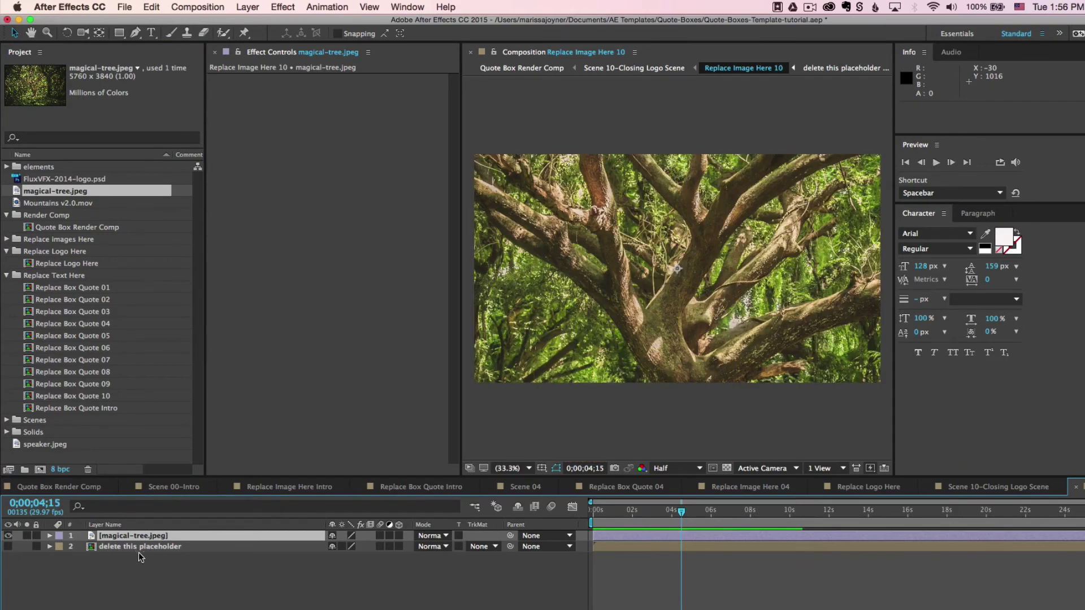
pyautogui.press('s')
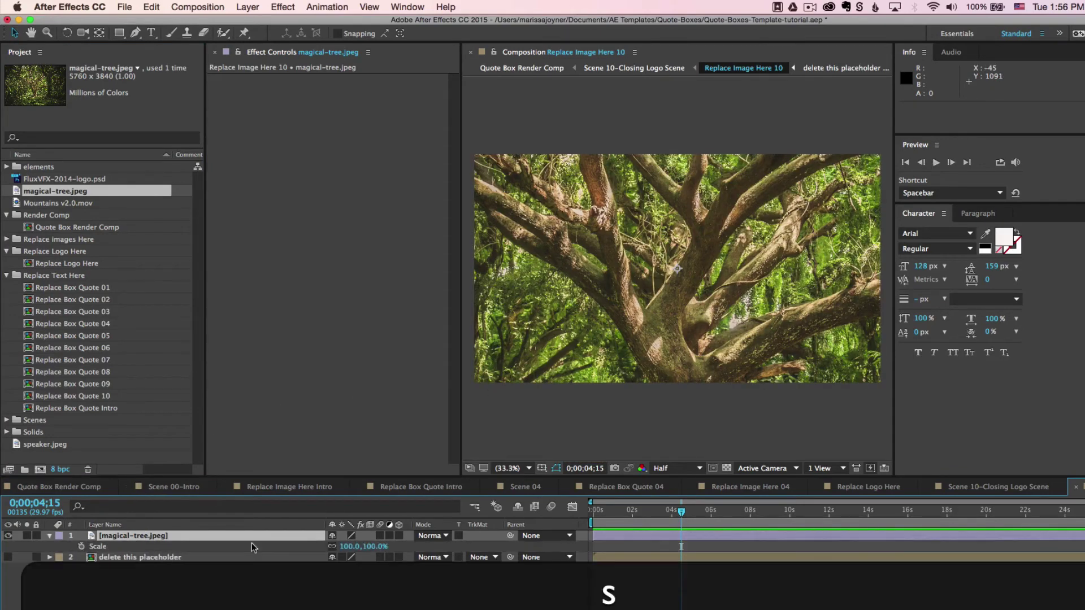
pyautogui.moveTo(373, 547); pyautogui.dragTo(337, 547)
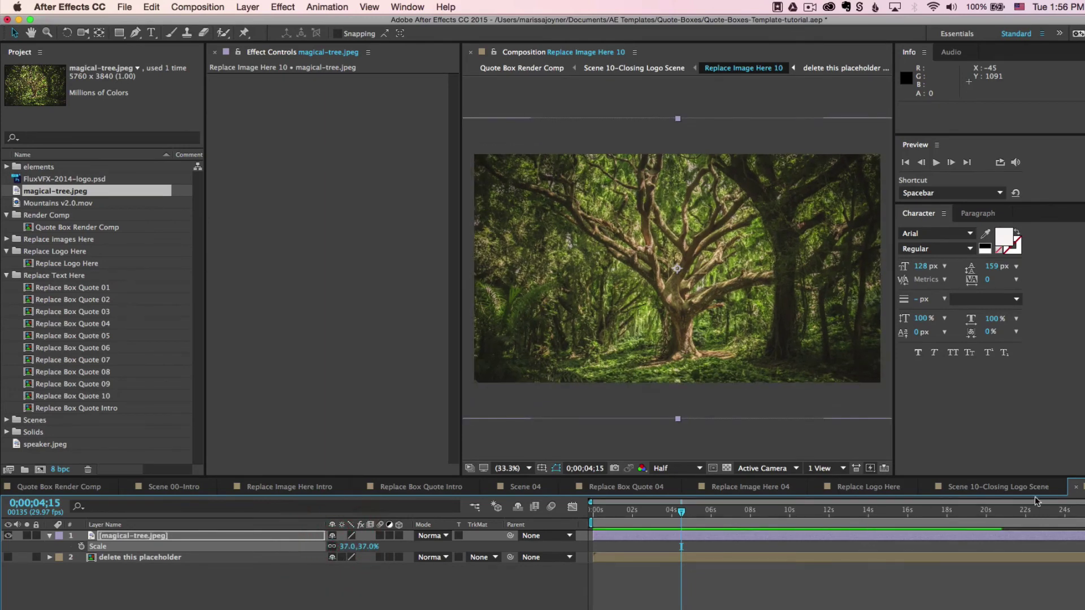
pyautogui.click(1016, 487)
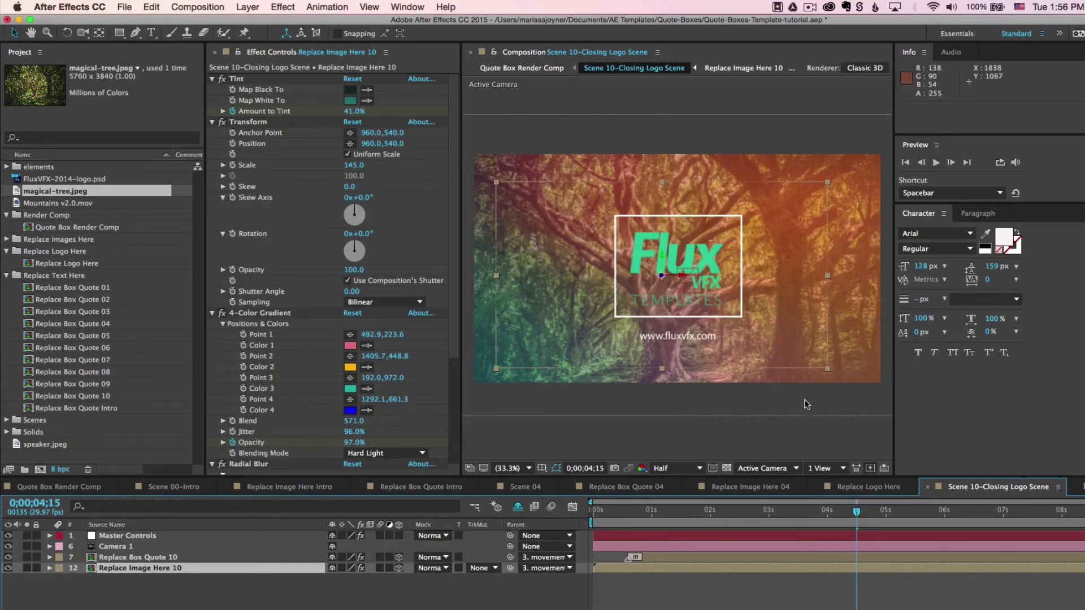
pyautogui.click(608, 588)
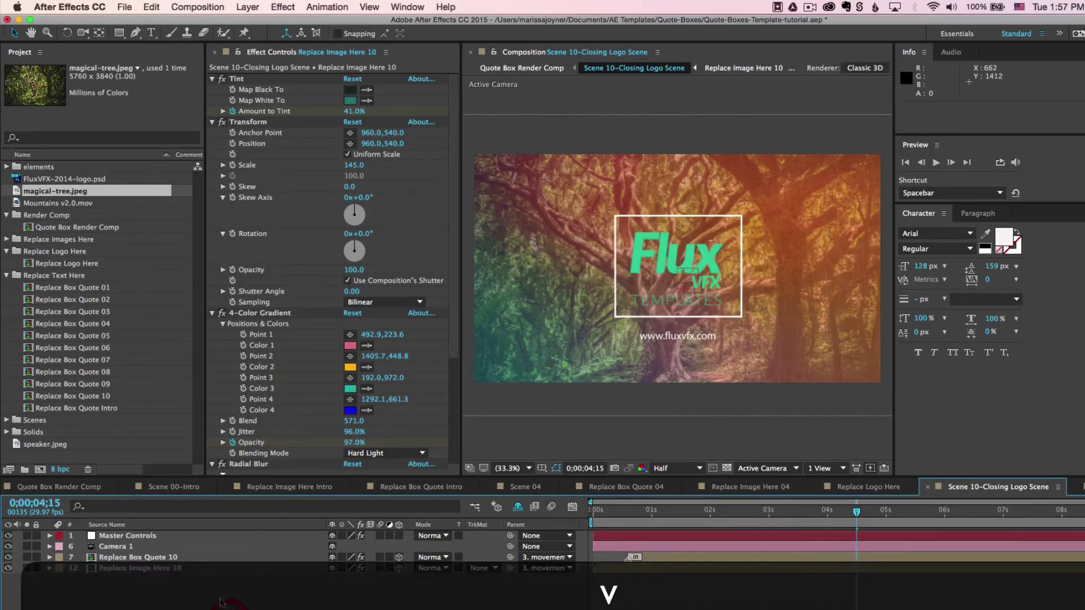
pyautogui.click(110, 559)
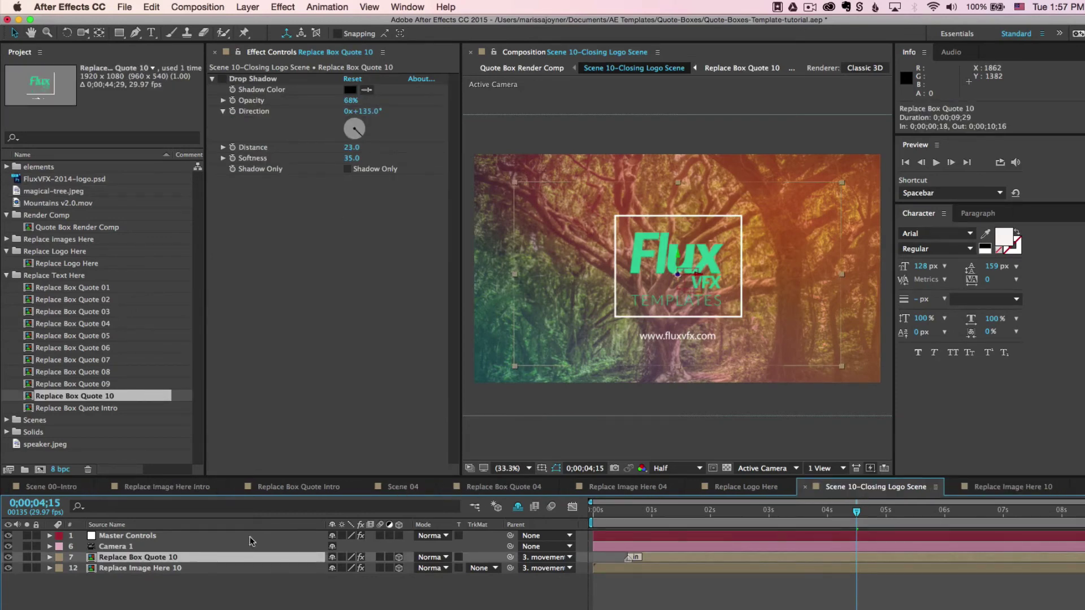
# - In Replace Box Quote 10, adjust the master controls' Logo Size slider, leaving it at 51
pyautogui.doubleClick(141, 558)
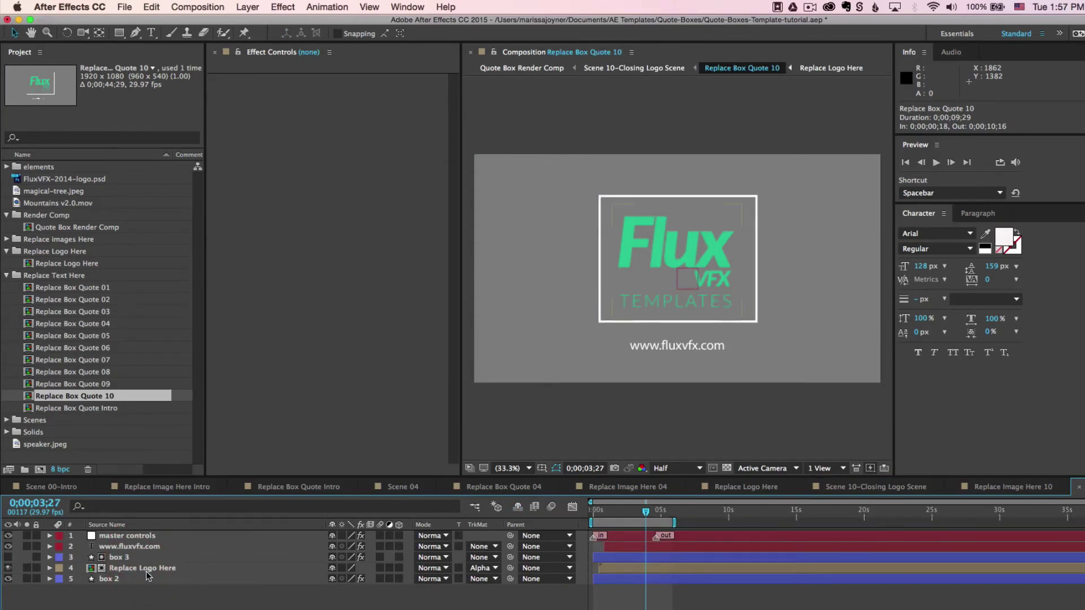
pyautogui.click(128, 536)
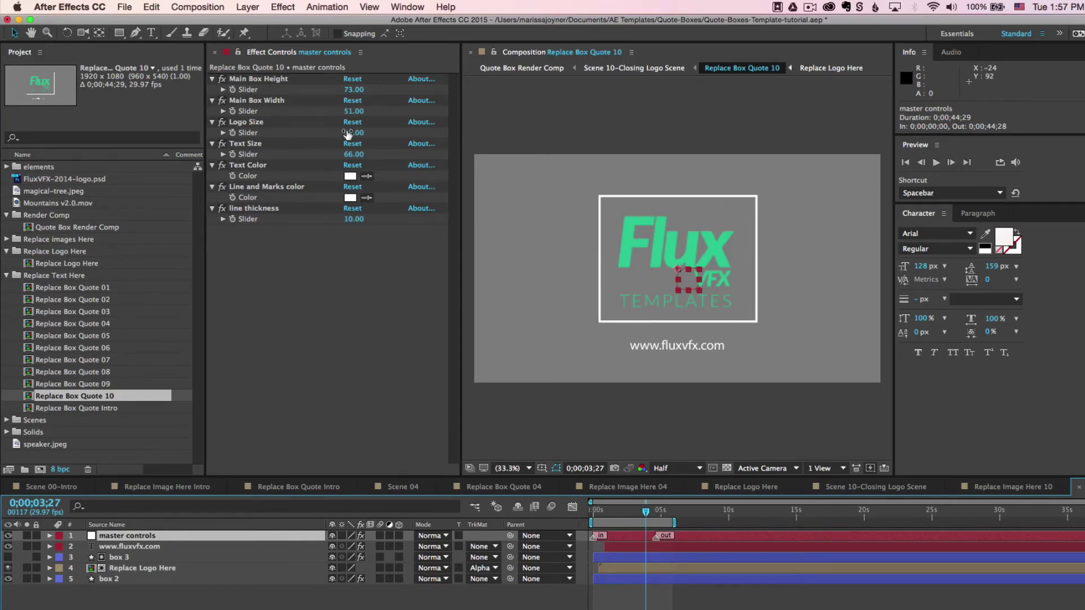
pyautogui.moveTo(356, 133); pyautogui.dragTo(357, 133)
pyautogui.moveTo(609, 516)
pyautogui.mouseDown()
pyautogui.moveTo(598, 514)
pyautogui.moveTo(625, 516)
pyautogui.mouseUp()
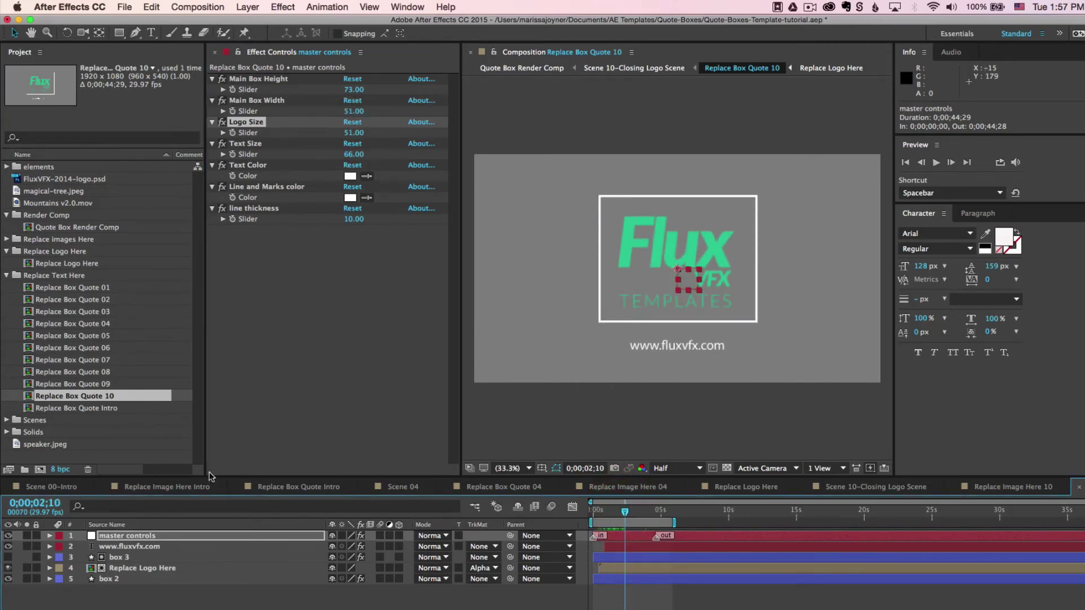
pyautogui.click(128, 568)
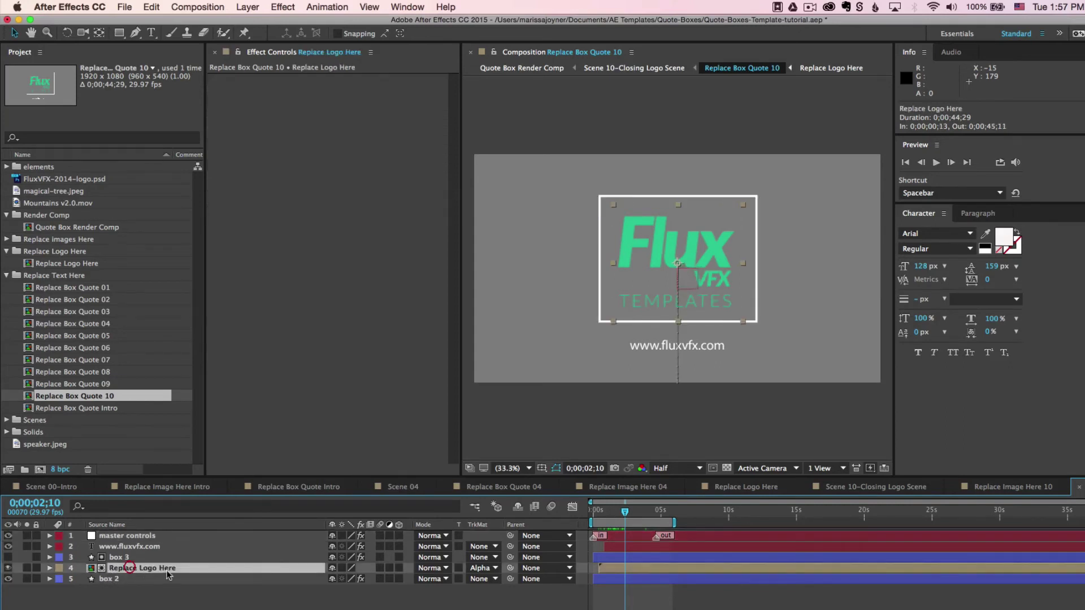
# - In Replace Logo Here, apply the Fill effect to the logo layer from Effects & Presets
pyautogui.doubleClick(129, 569)
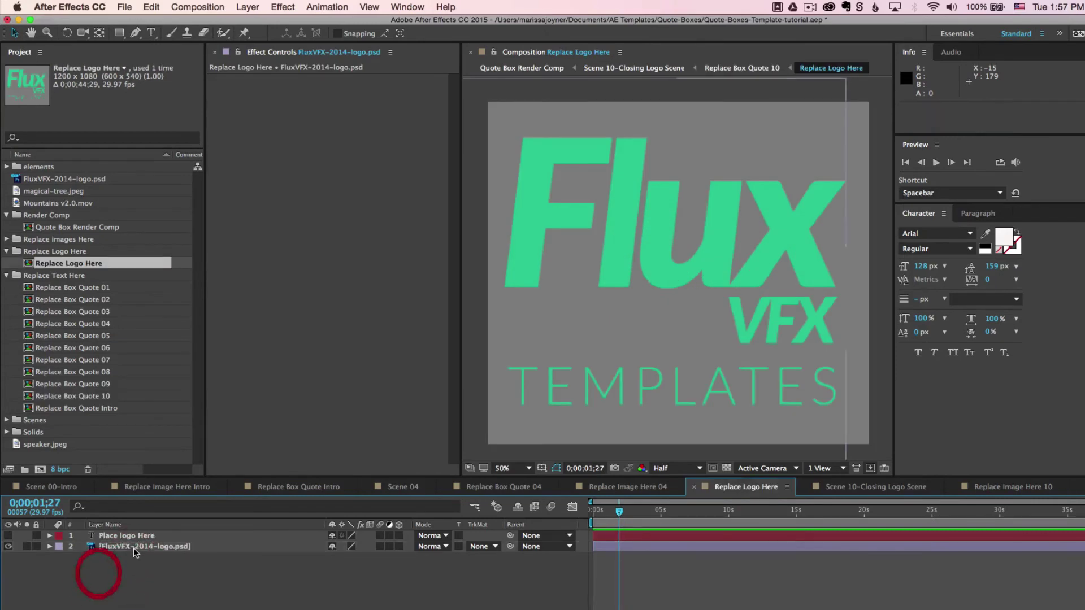
pyautogui.click(137, 547)
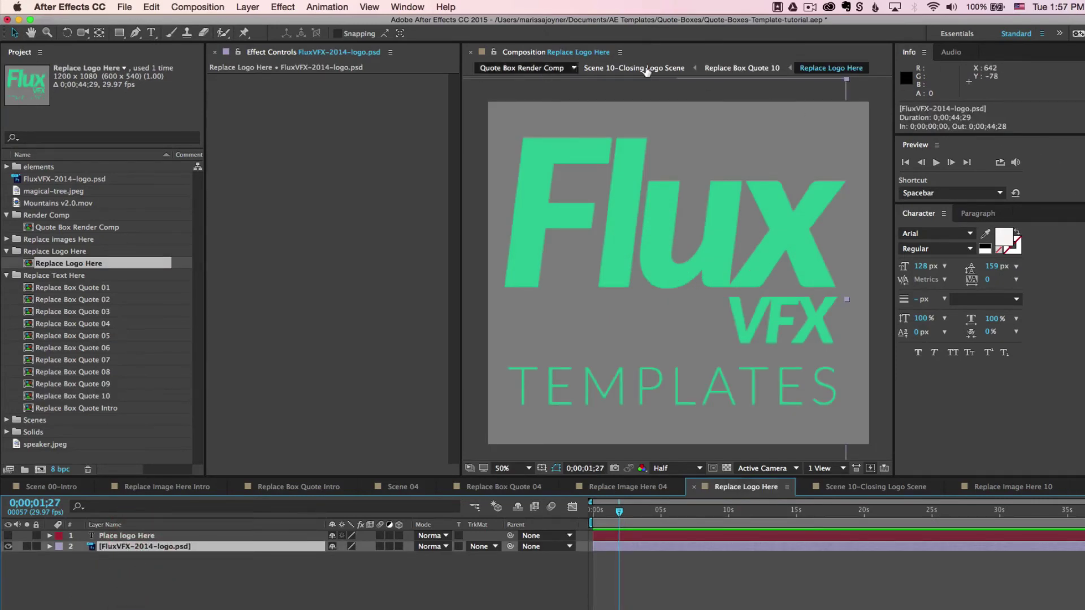
pyautogui.click(415, 8)
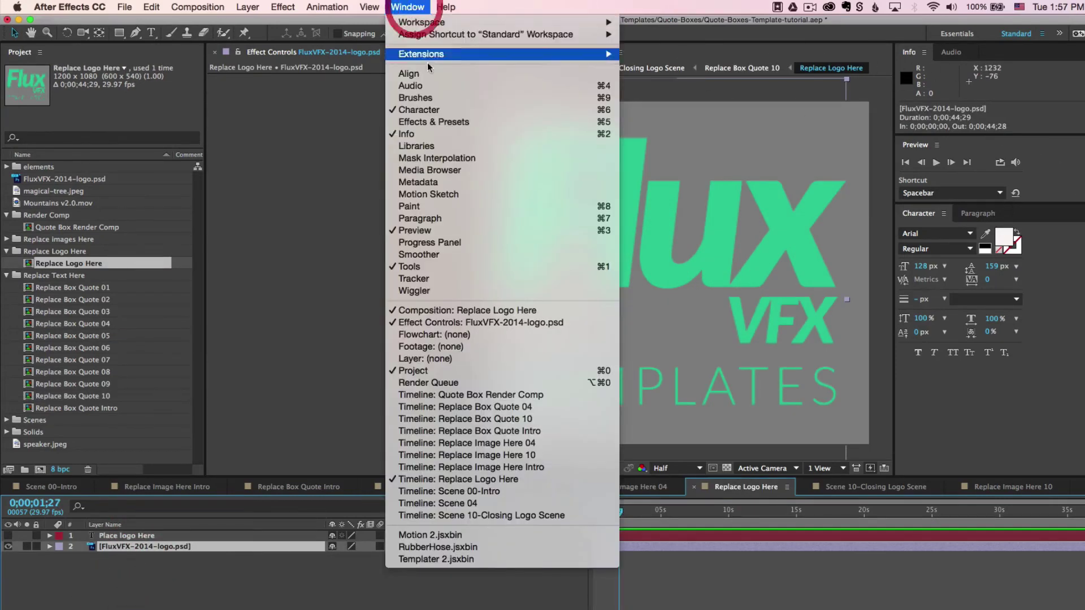
pyautogui.click(421, 123)
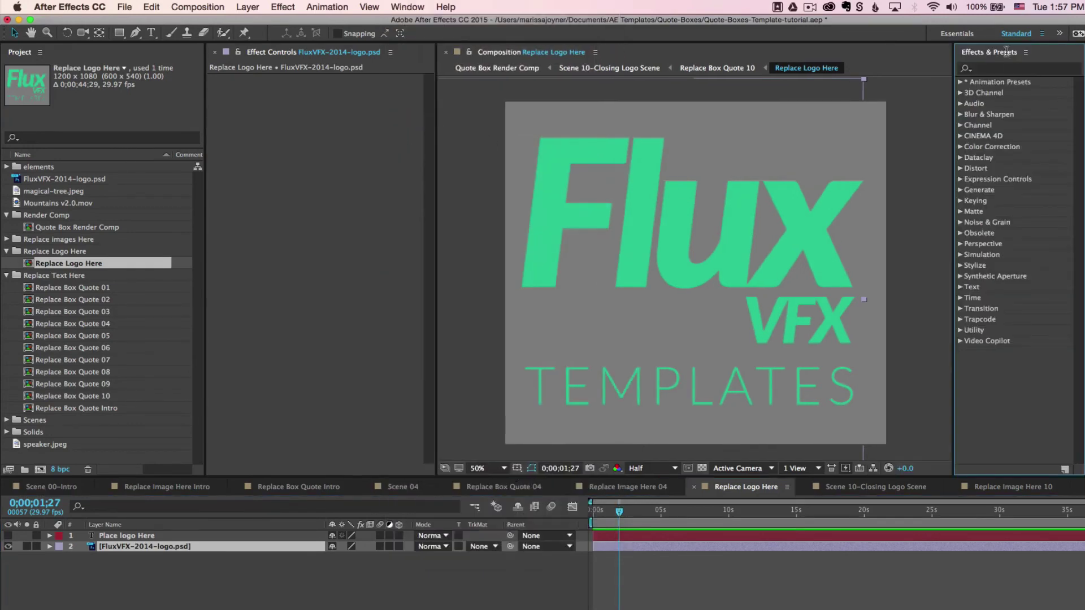
pyautogui.click(992, 69)
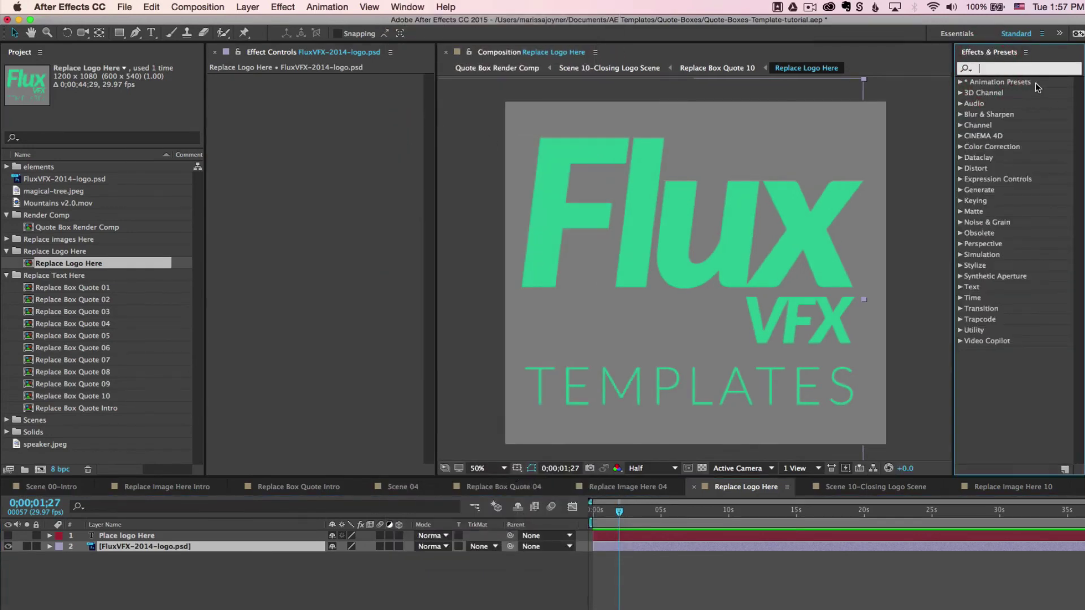
pyautogui.write('fill')
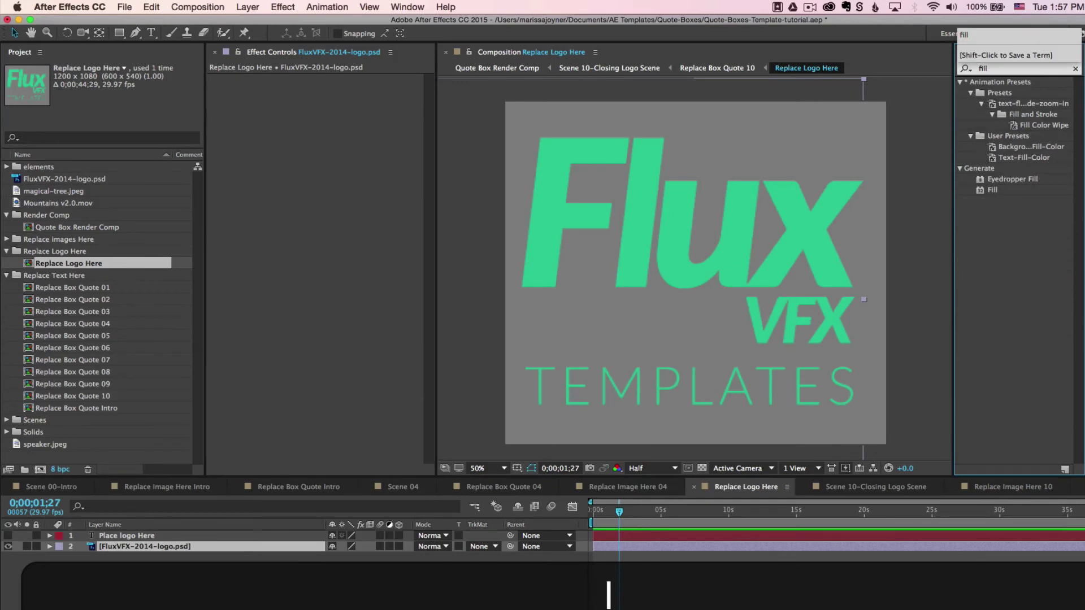
pyautogui.doubleClick(992, 191)
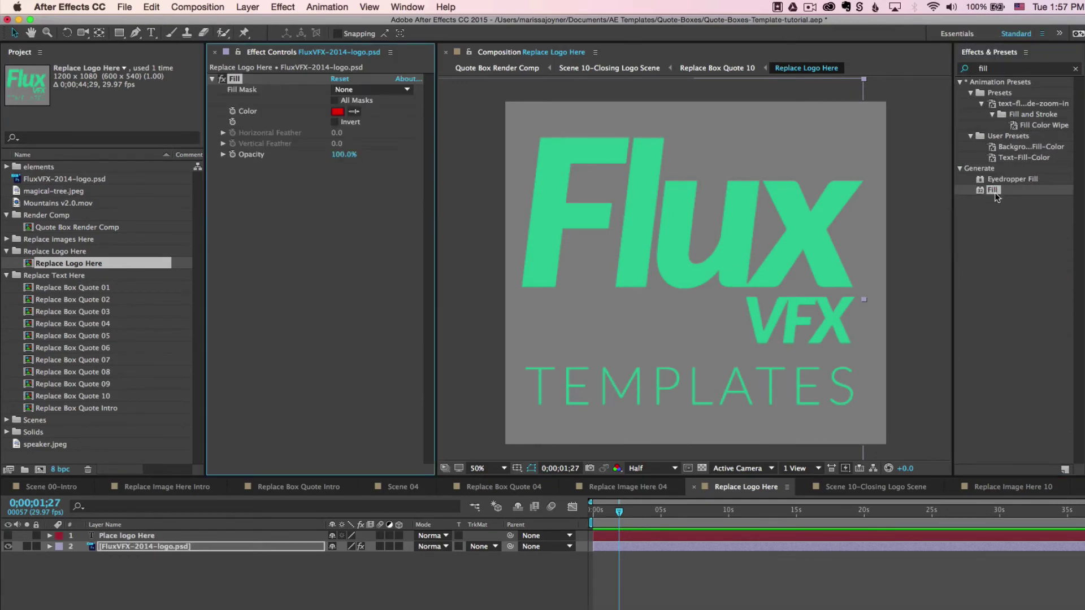
# - Set the Fill colour to white and return to Scene 10-Closing Logo Scene
pyautogui.click(145, 548)
pyautogui.click(337, 111)
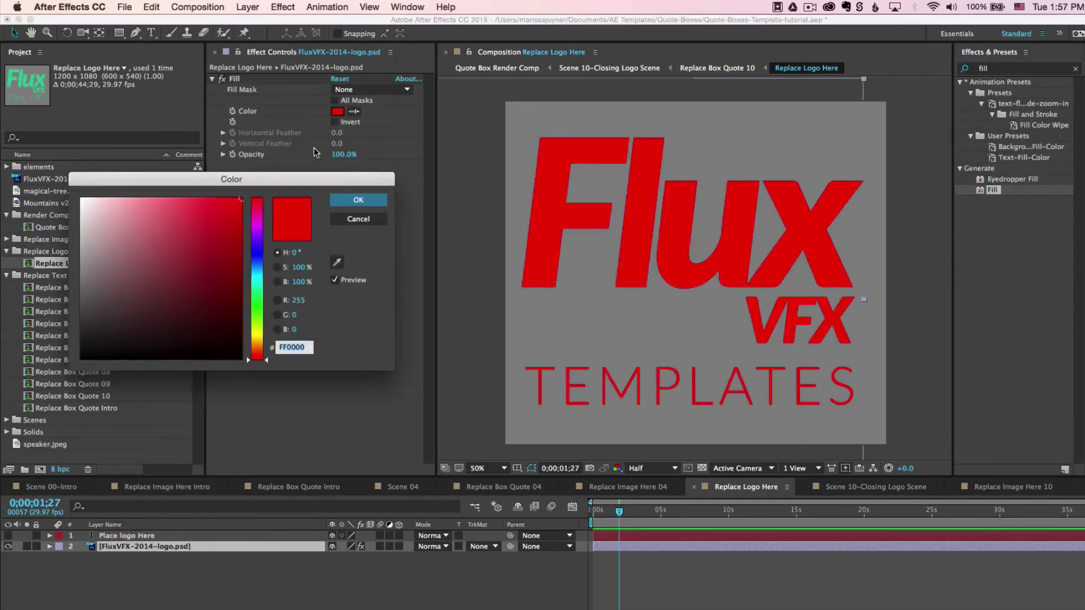
pyautogui.click(84, 197)
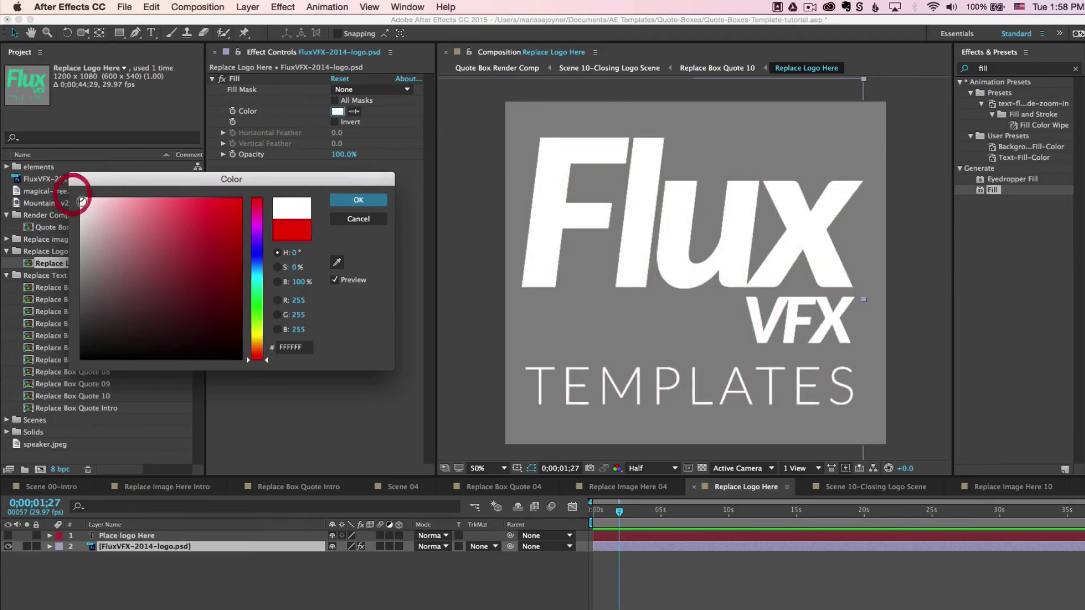
pyautogui.click(364, 202)
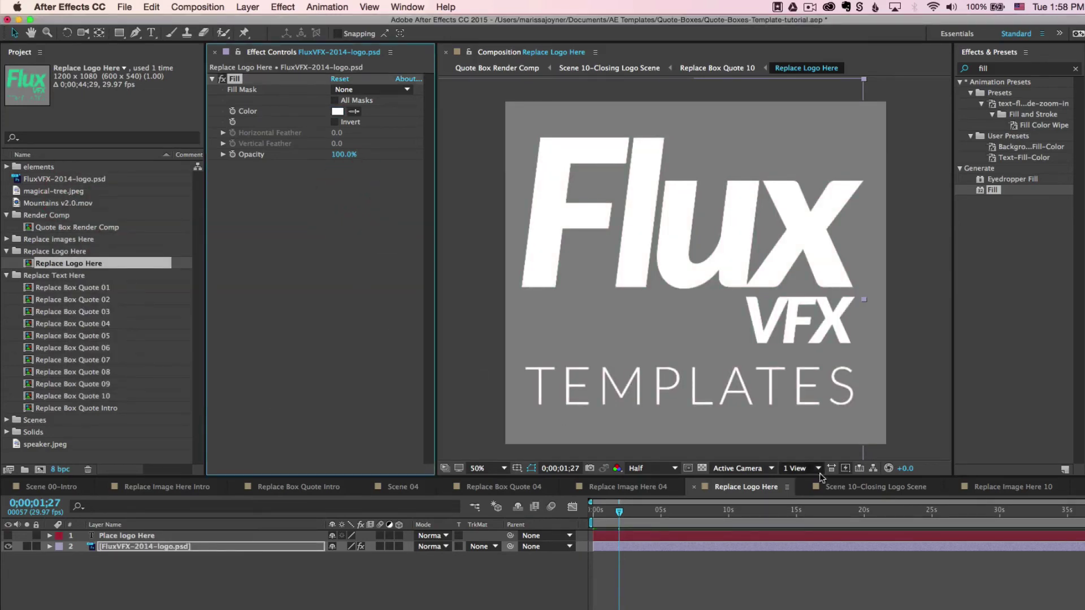
pyautogui.click(897, 485)
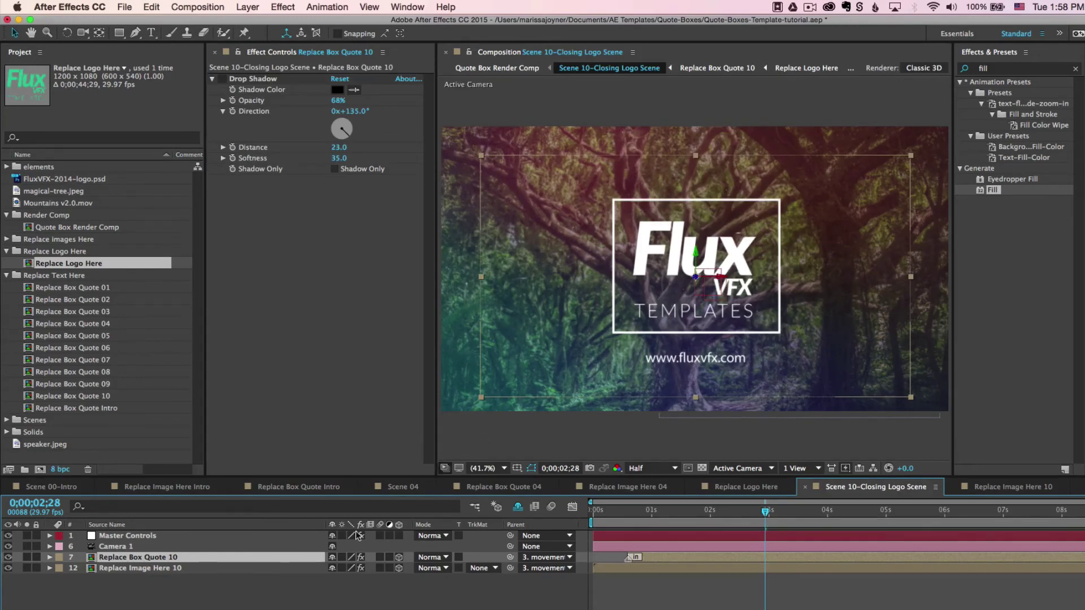
# - Set the Master Controls Dark Tint colour to yellow-green
pyautogui.click(121, 536)
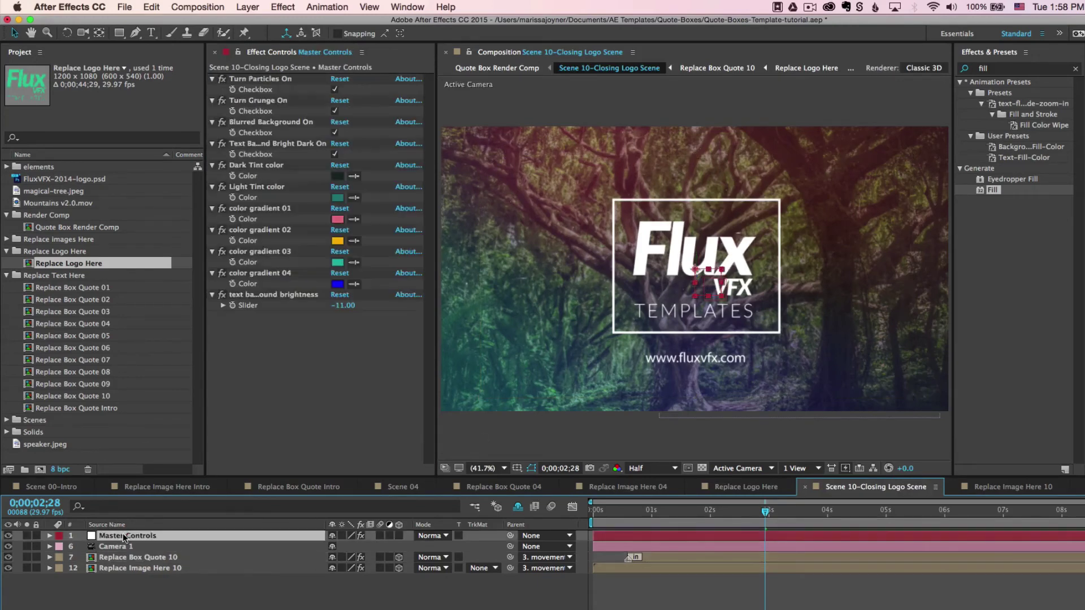
pyautogui.click(337, 175)
pyautogui.click(210, 242)
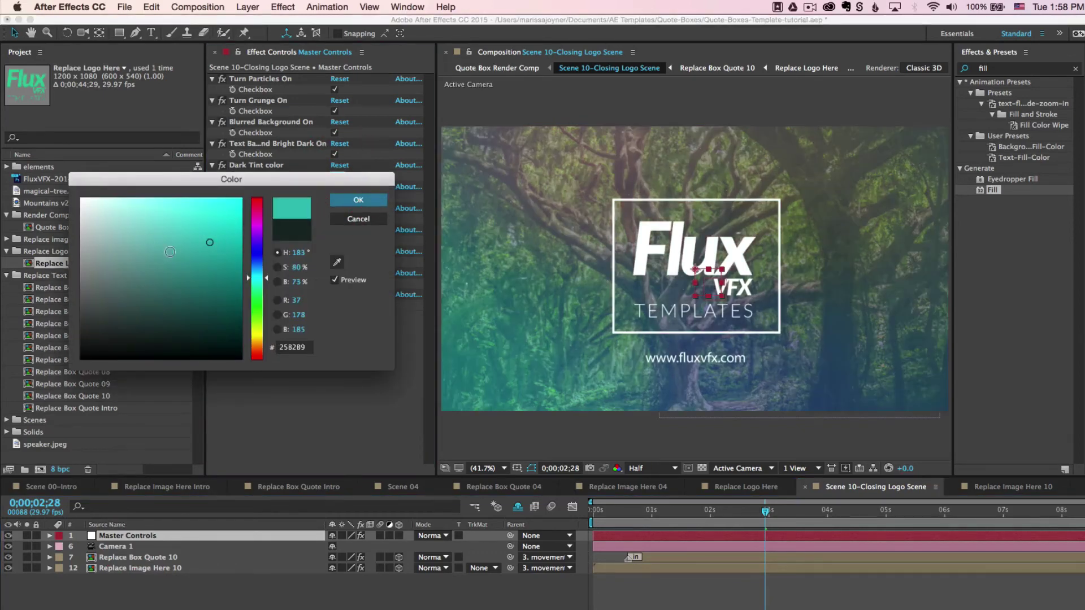
pyautogui.click(225, 261)
pyautogui.moveTo(257, 277); pyautogui.dragTo(253, 332)
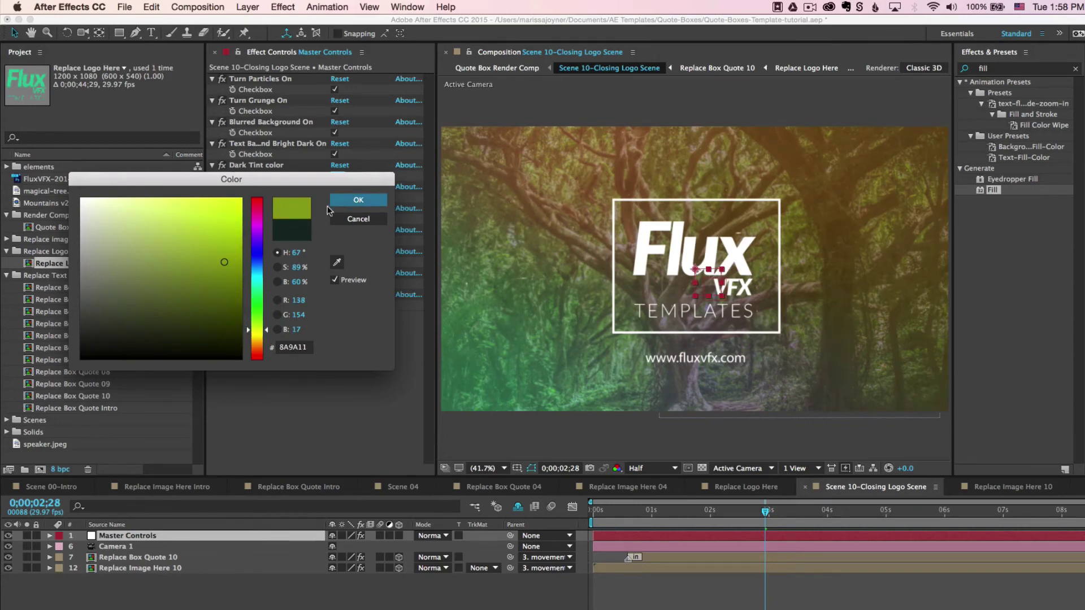
pyautogui.click(358, 200)
# - Set colour gradient 01 to light cyan 87EFF4
pyautogui.click(339, 197)
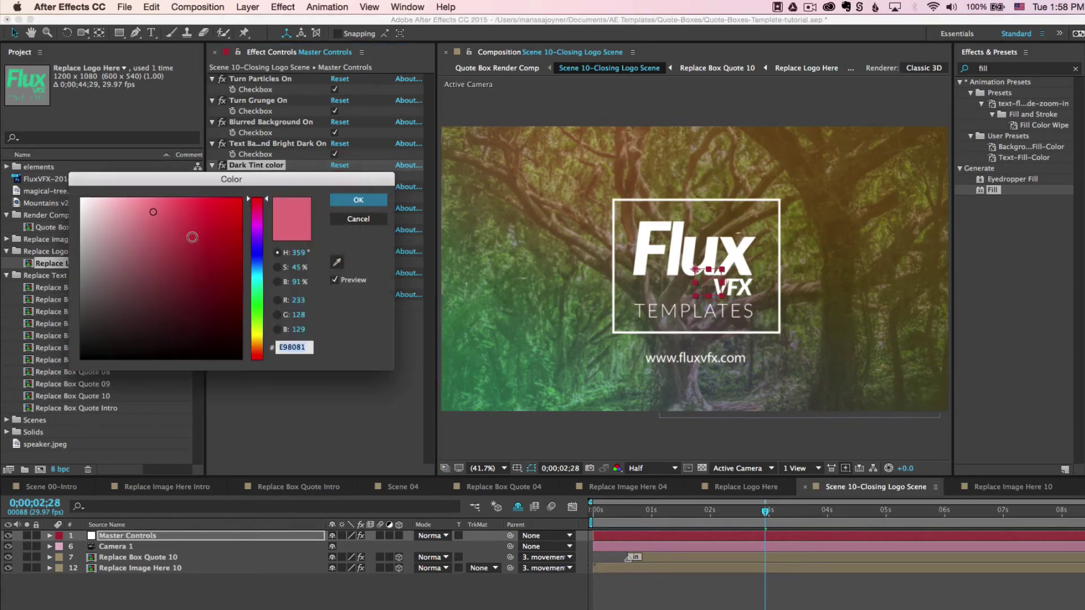
pyautogui.click(225, 263)
pyautogui.moveTo(224, 262); pyautogui.dragTo(198, 229)
pyautogui.click(260, 327)
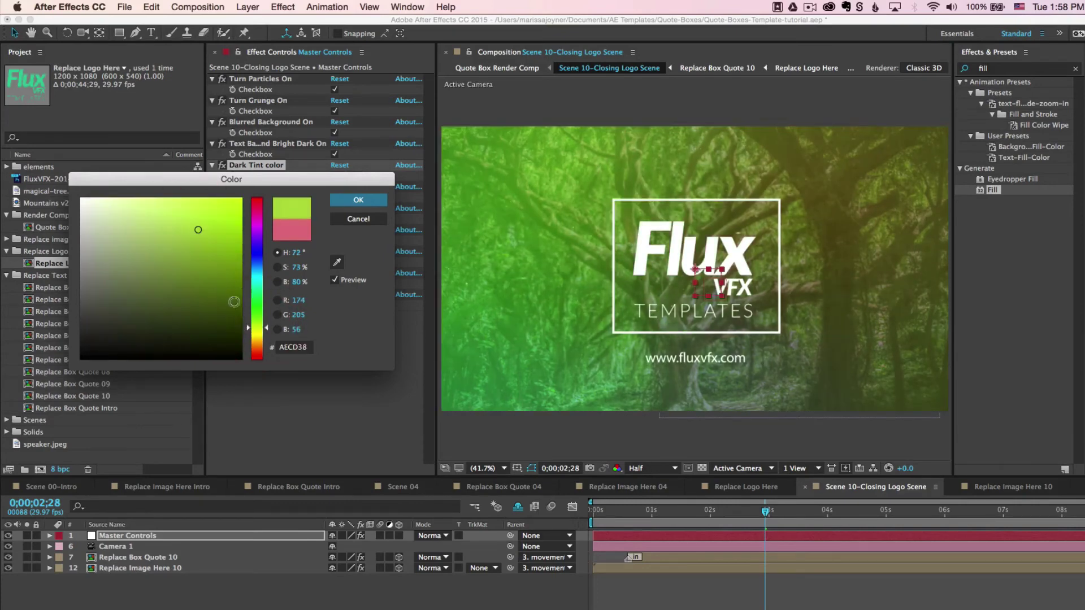
pyautogui.moveTo(258, 285); pyautogui.dragTo(257, 278)
pyautogui.moveTo(170, 214); pyautogui.dragTo(142, 203)
pyautogui.press('Return')
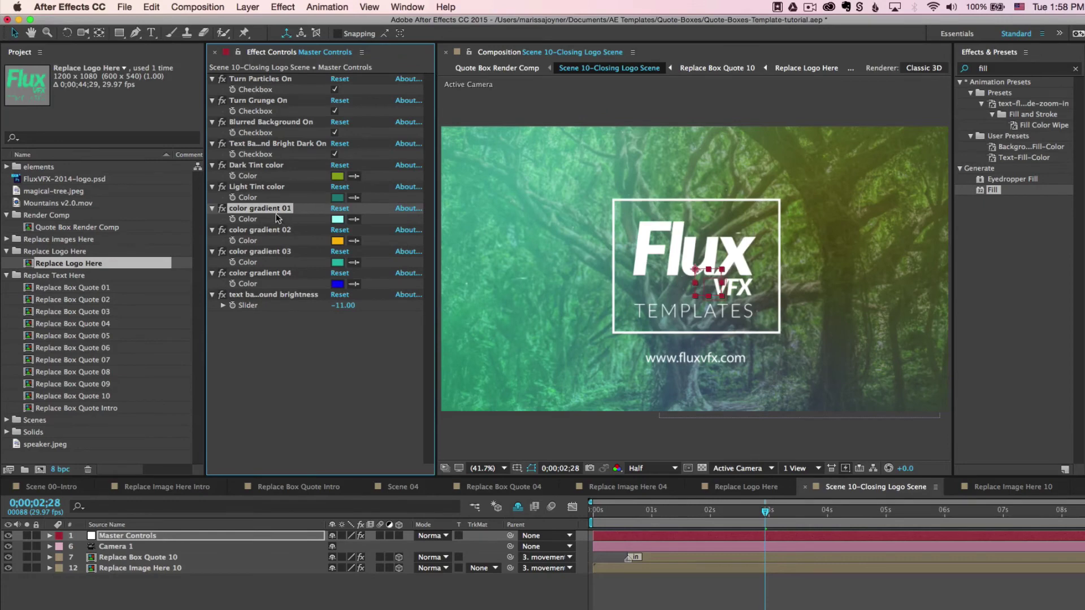
pyautogui.click(125, 568)
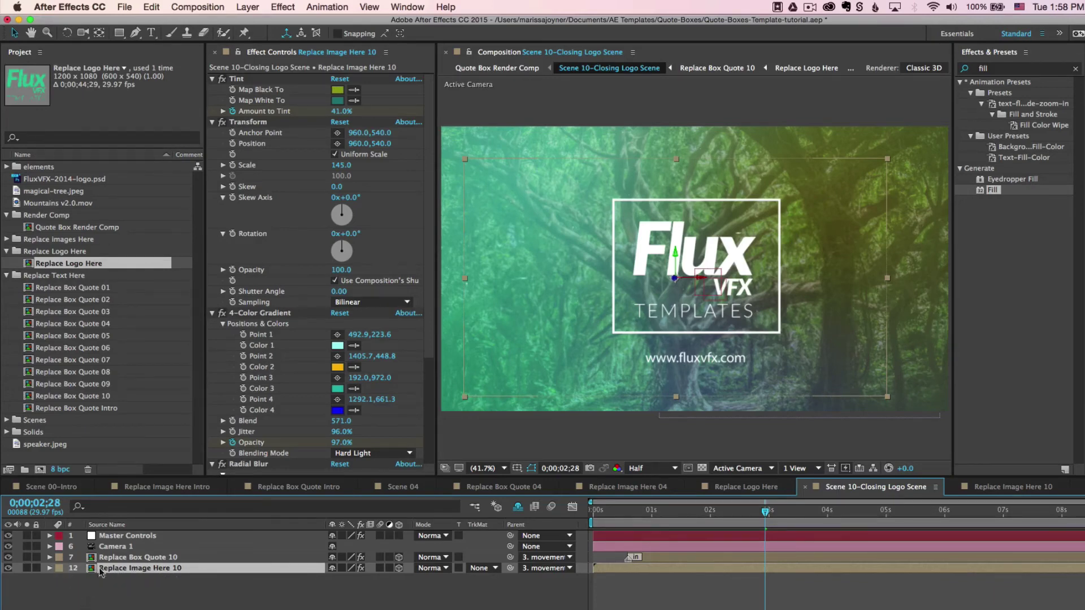
# - Switch off the 4-Color Gradient effect on Replace Image Here 10 and go to Quote Box Render Comp
pyautogui.press('e')
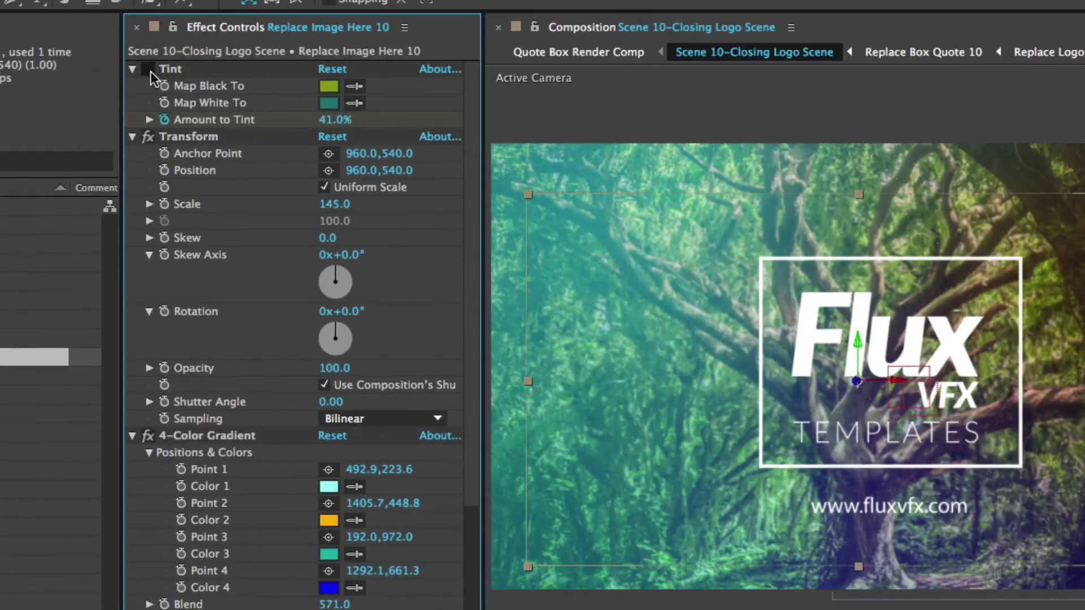
pyautogui.click(147, 435)
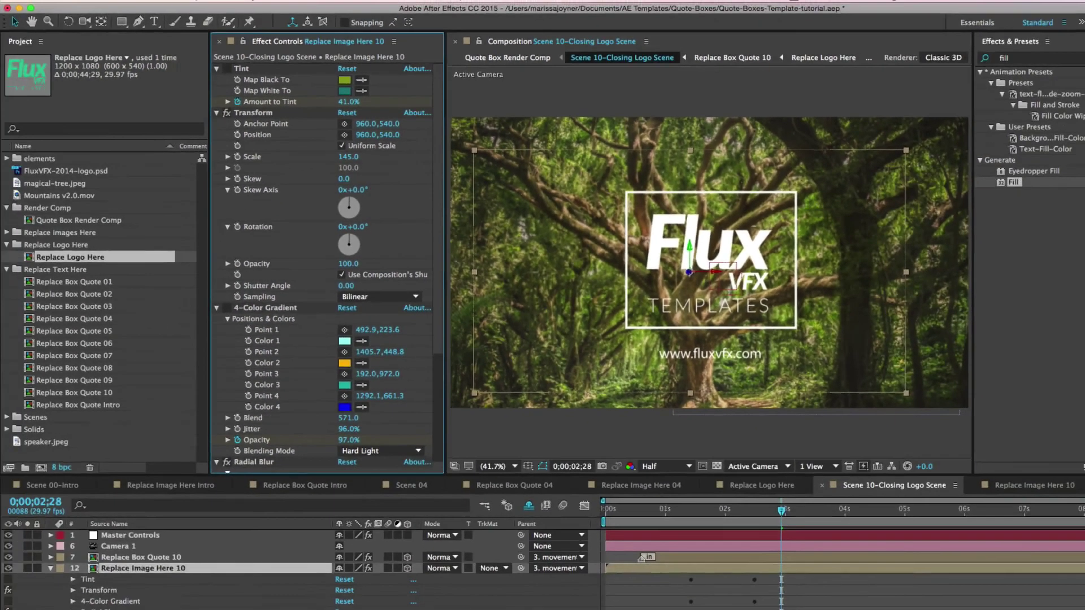
pyautogui.press('F2')
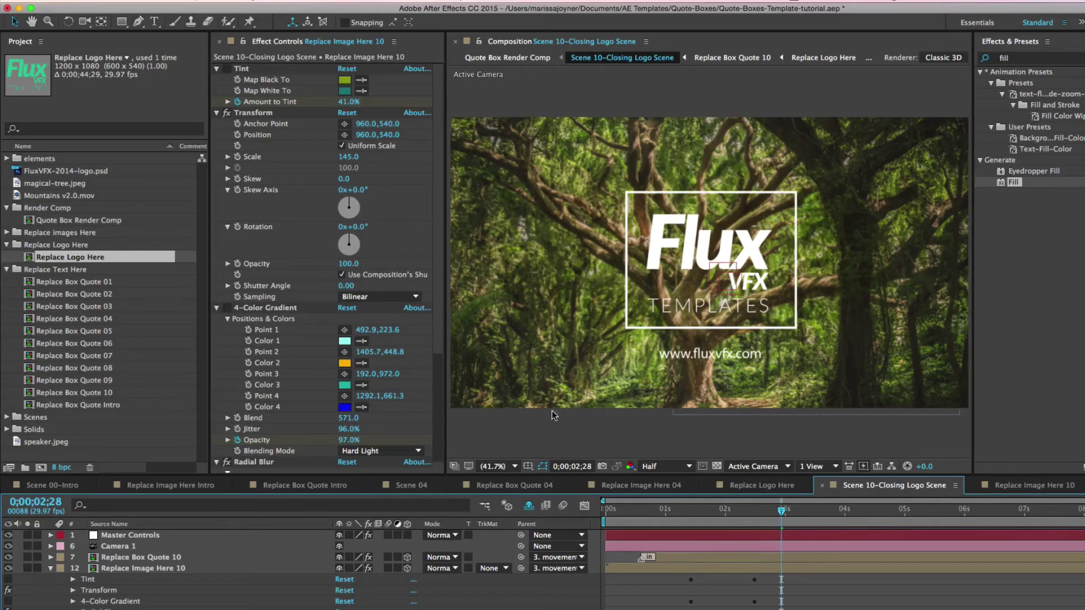
pyautogui.press('Tab')
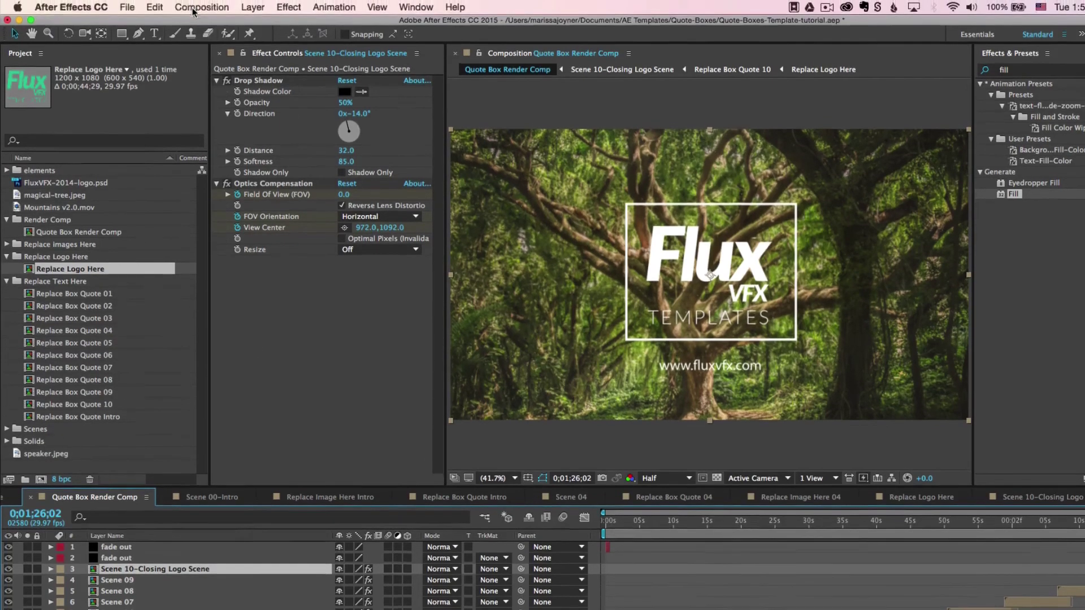
# - Add Quote Box Render Comp to the Render Queue from the Composition menu
pyautogui.click(197, 8)
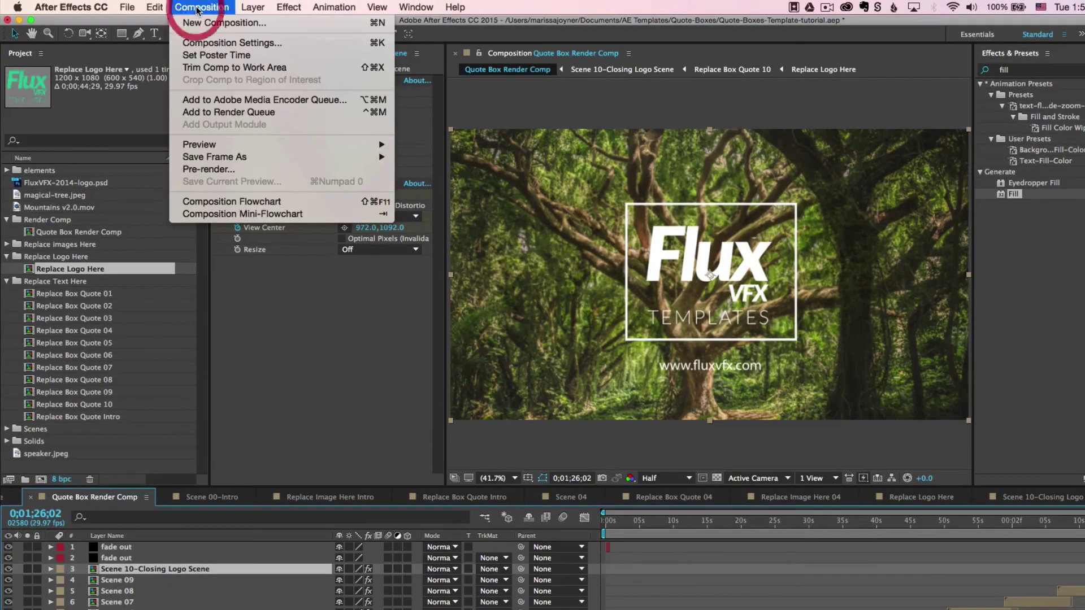
pyautogui.click(210, 114)
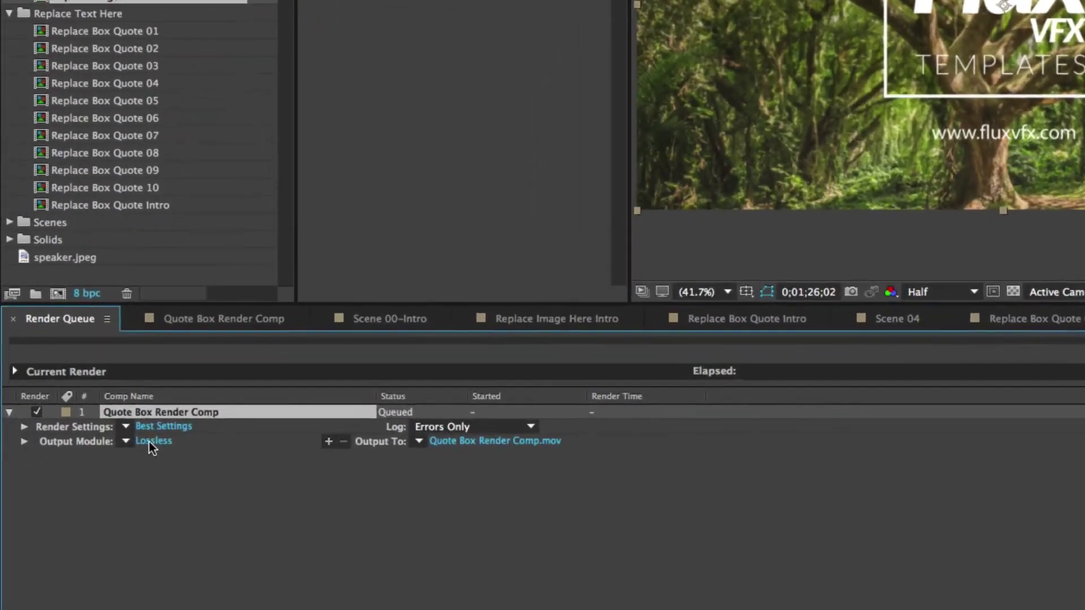
# - Set the QuickTime output module to the H.264 video codec at quality 85
pyautogui.click(151, 442)
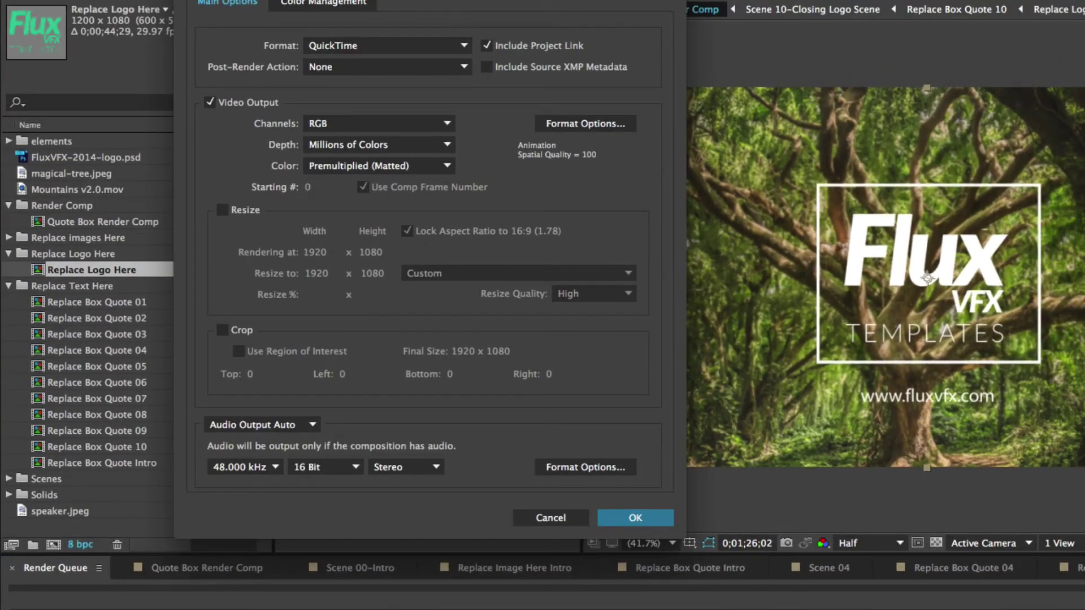
pyautogui.moveTo(401, 0); pyautogui.dragTo(411, 20)
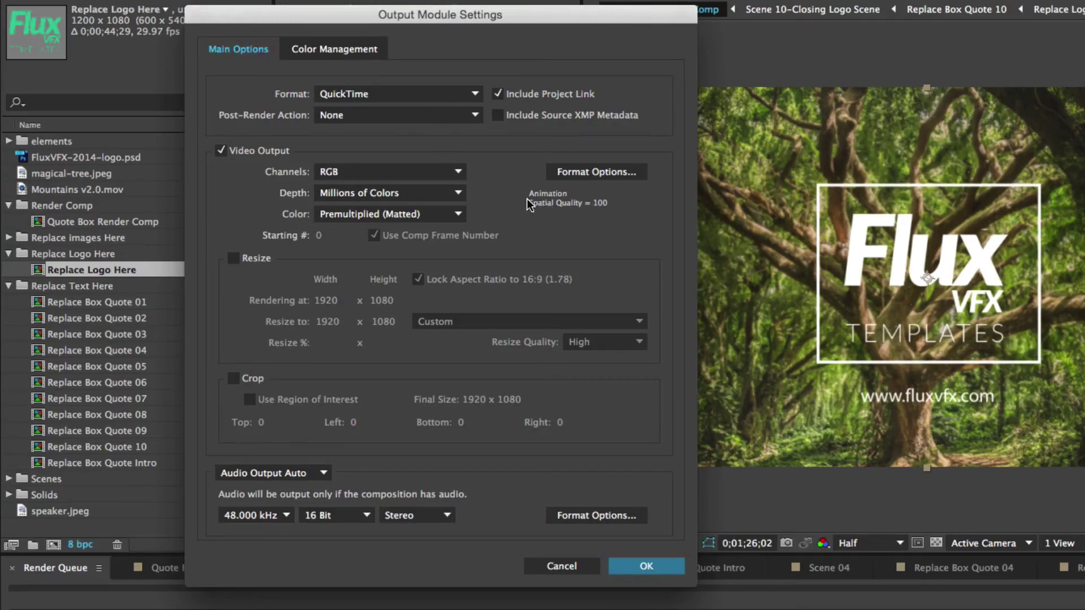
pyautogui.click(576, 179)
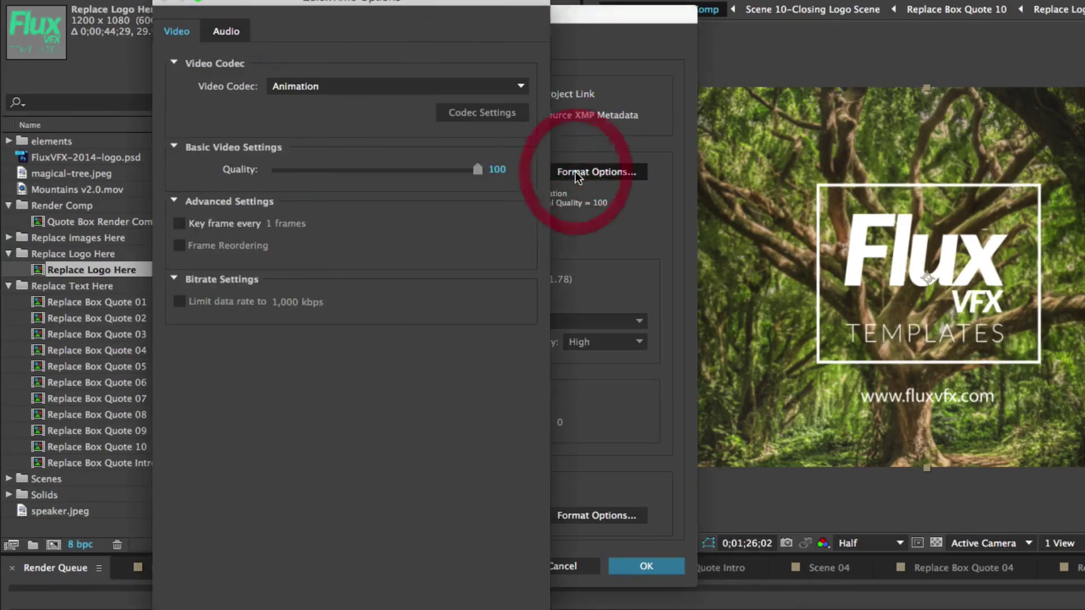
pyautogui.click(373, 84)
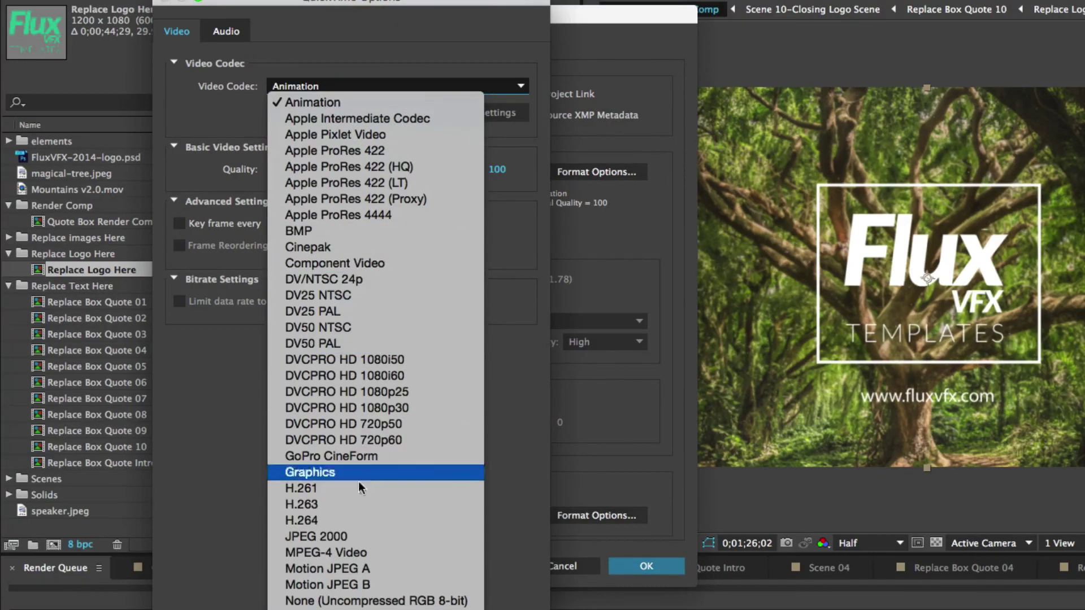
pyautogui.click(301, 521)
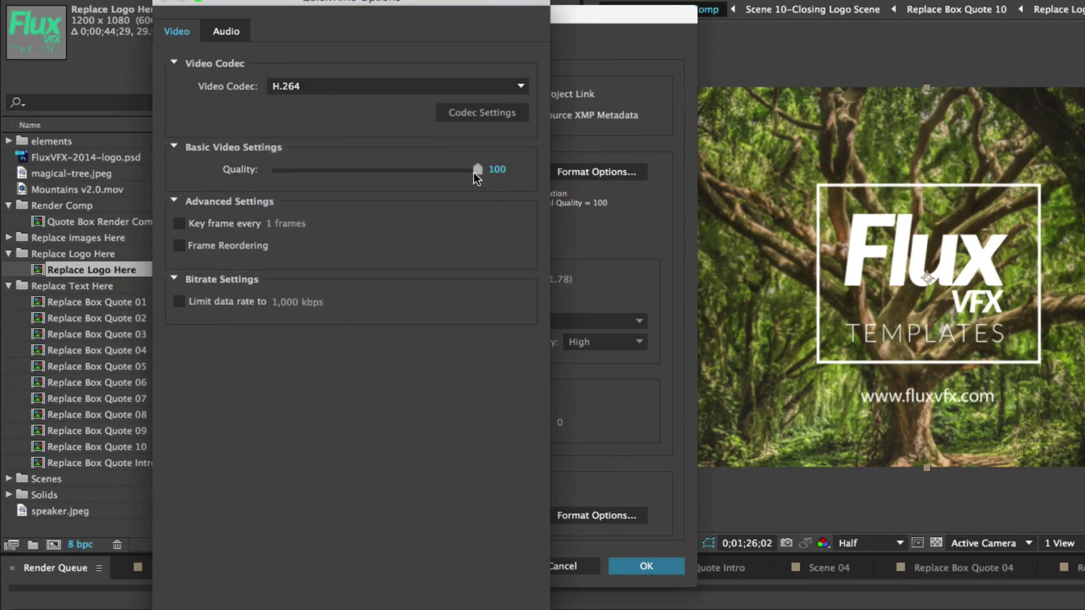
pyautogui.moveTo(475, 172); pyautogui.dragTo(445, 175)
pyautogui.click(443, 175)
pyautogui.press('Return')
# - Accept the output module settings and save the output as Quote Box Render Comp.mov
pyautogui.click(645, 566)
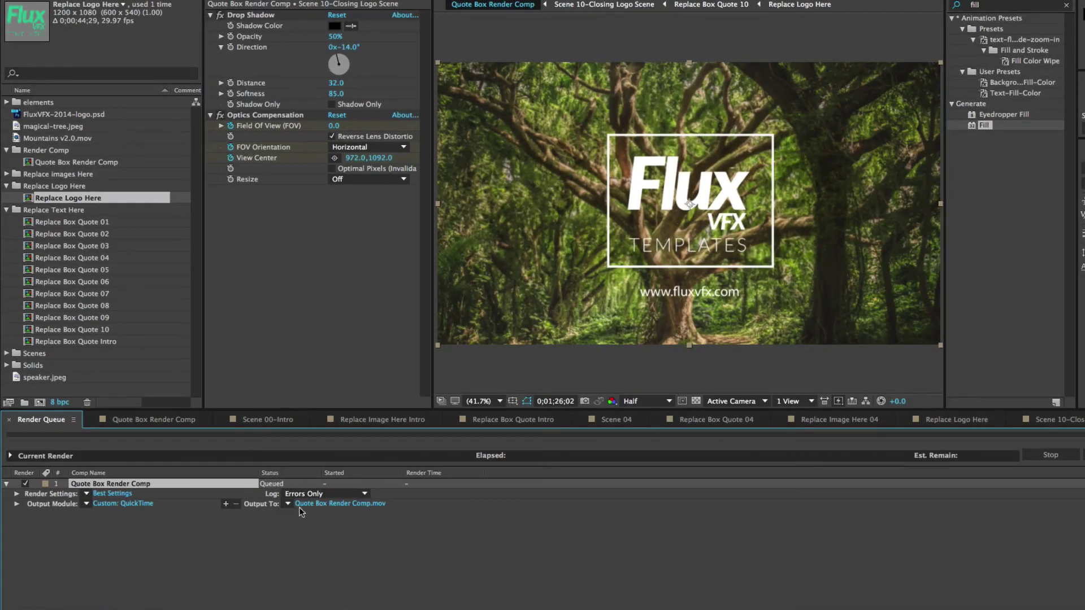
pyautogui.click(319, 505)
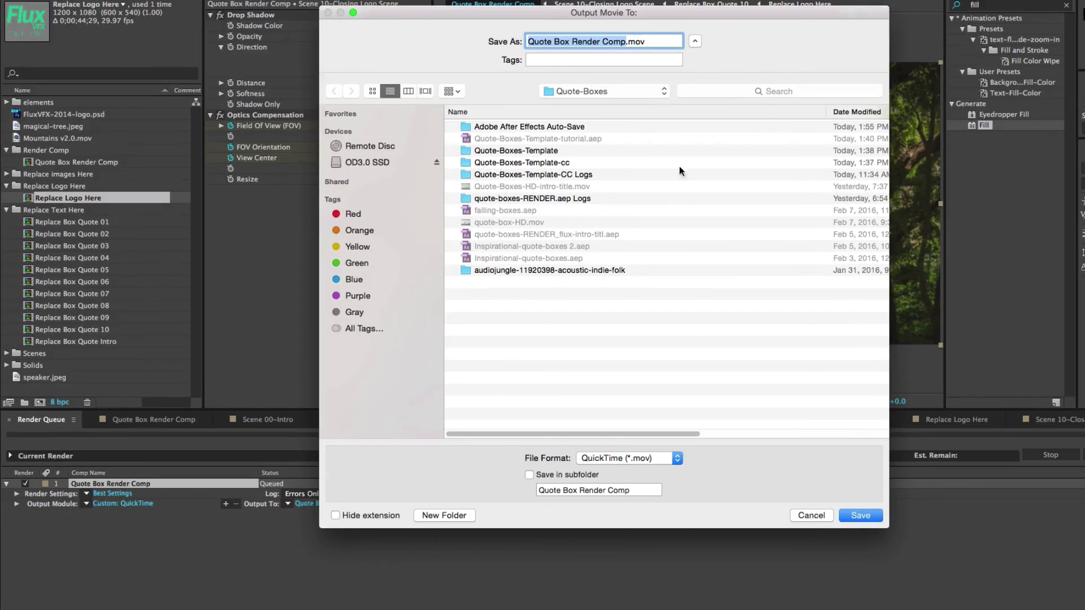
pyautogui.click(860, 516)
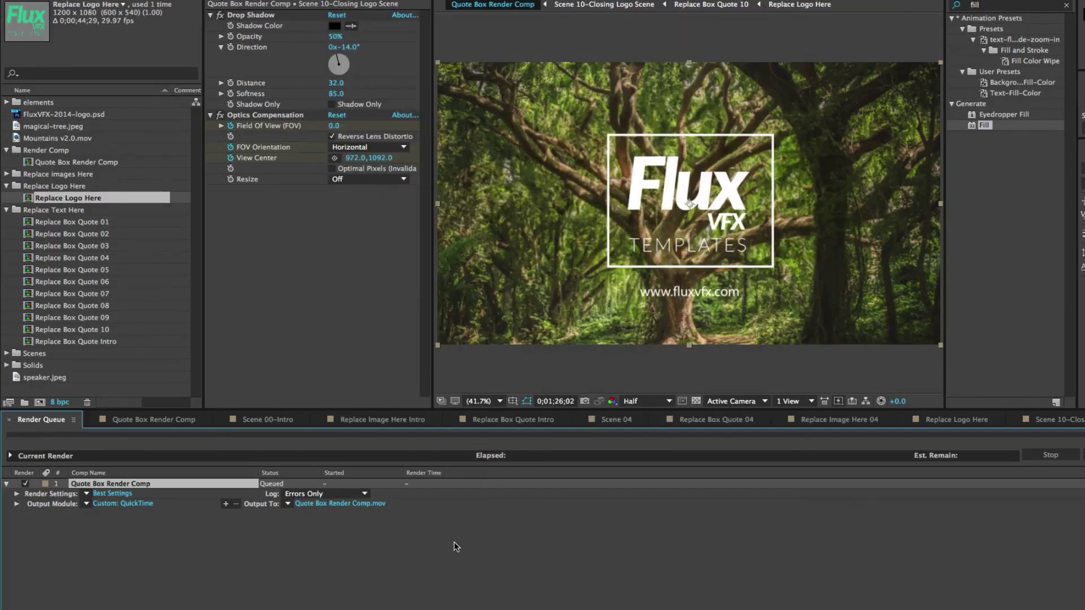
# - Bring the Render Queue panel to the front and close the composition viewer
pyautogui.click(154, 419)
pyautogui.click(44, 421)
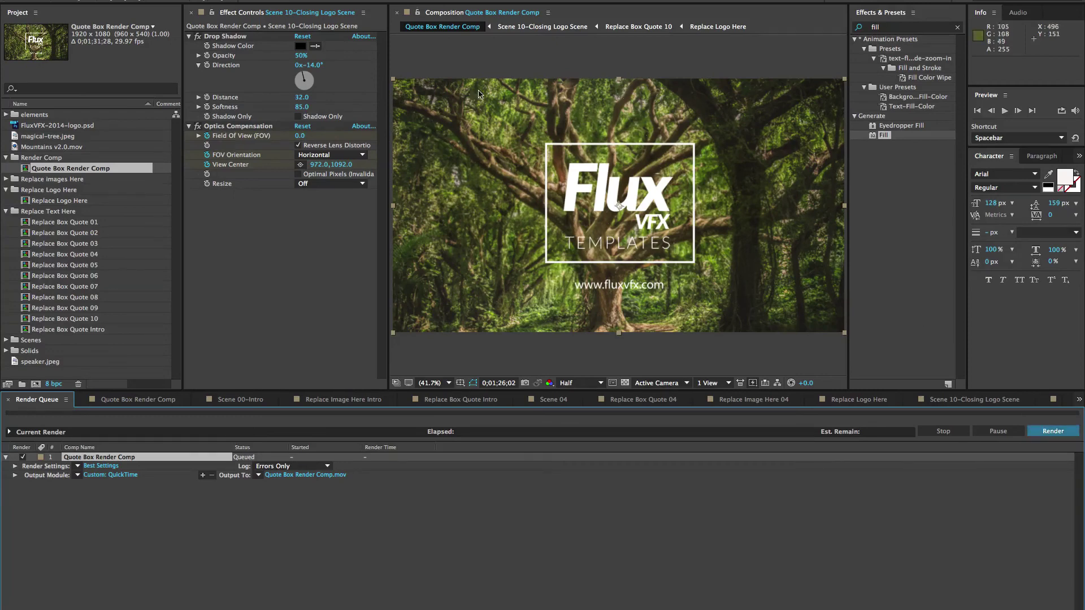
pyautogui.click(396, 13)
# - Start rendering Quote Box Render Comp from the Render Queue
pyautogui.click(1052, 431)
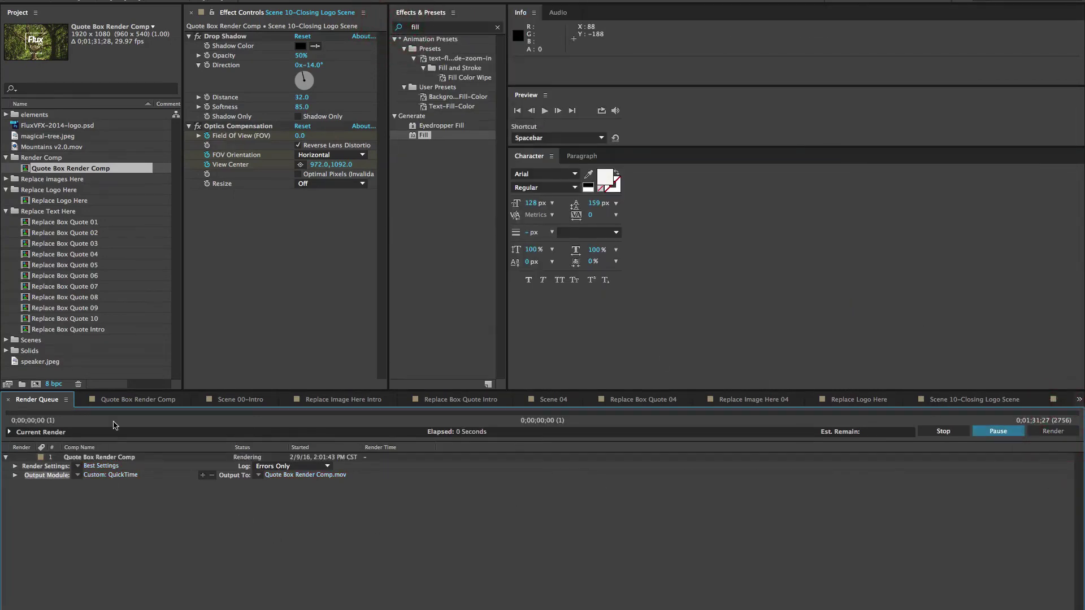